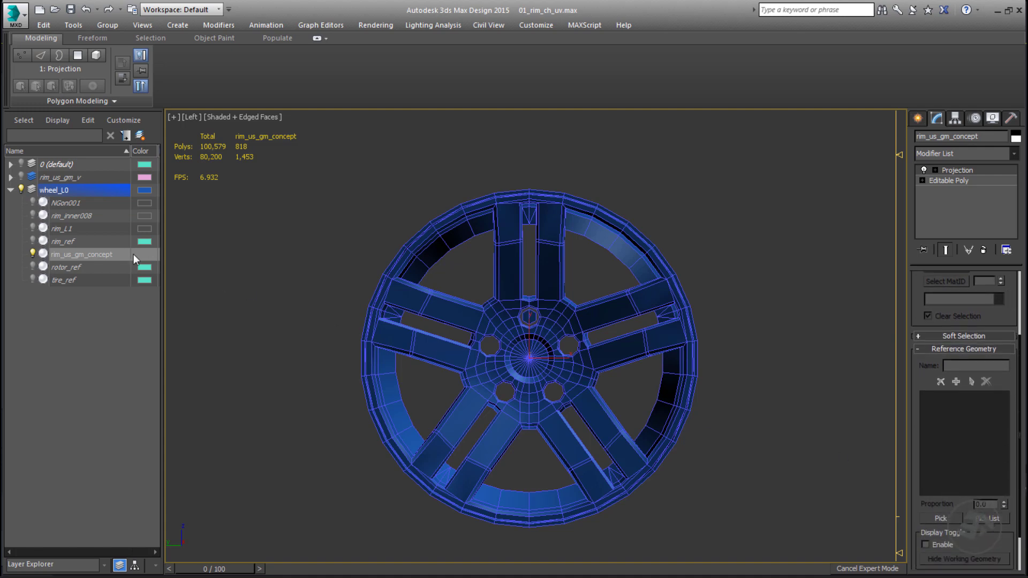
Make the rim_us_gm_v layer visible and select the rim_us_gm_concept object
click(21, 177)
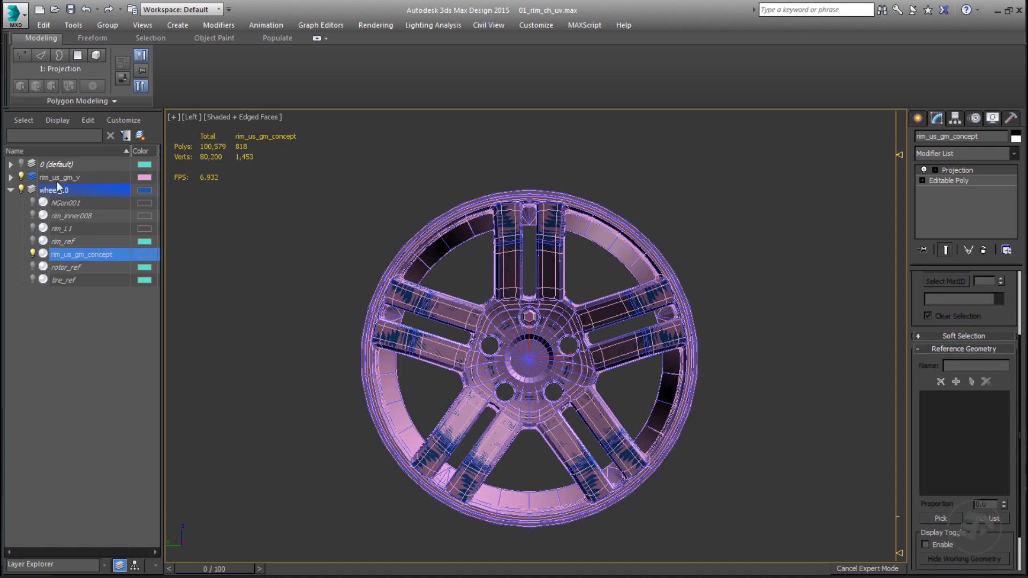
click(29, 191)
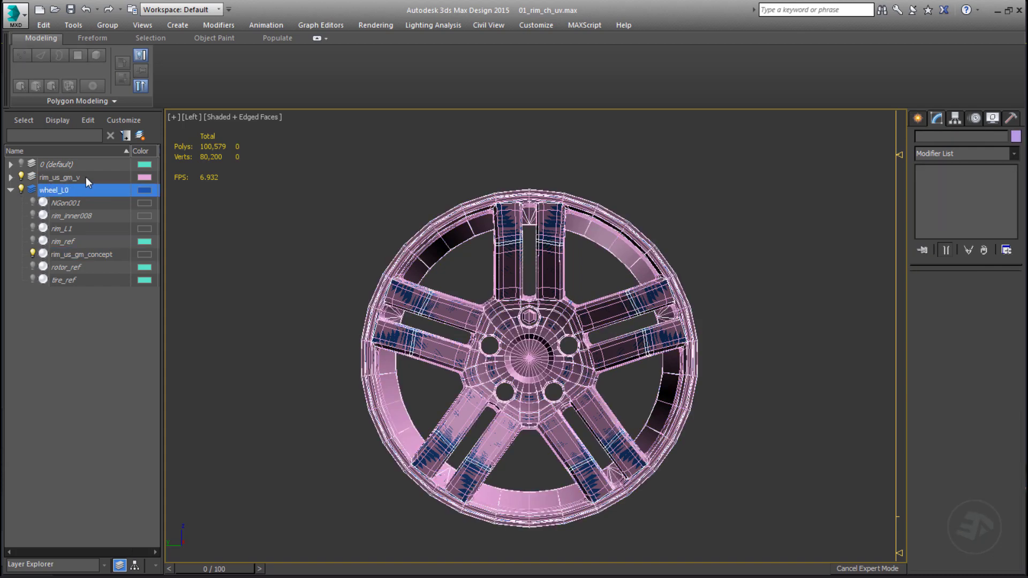
click(72, 255)
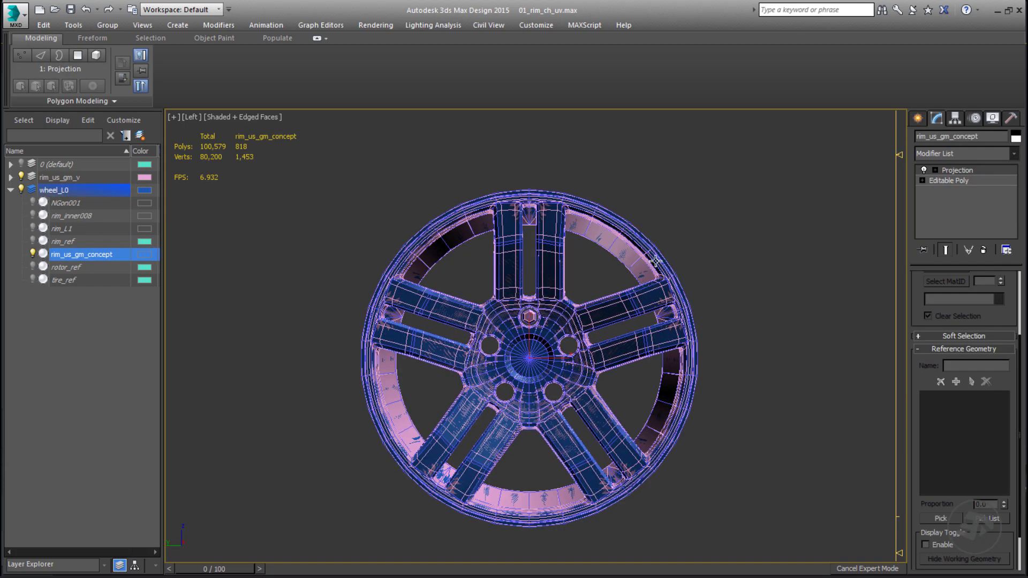
Add rim_us_gm_concept_v and bolts_v as reference geometry of the Projection modifier, listing visible objects only
click(991, 519)
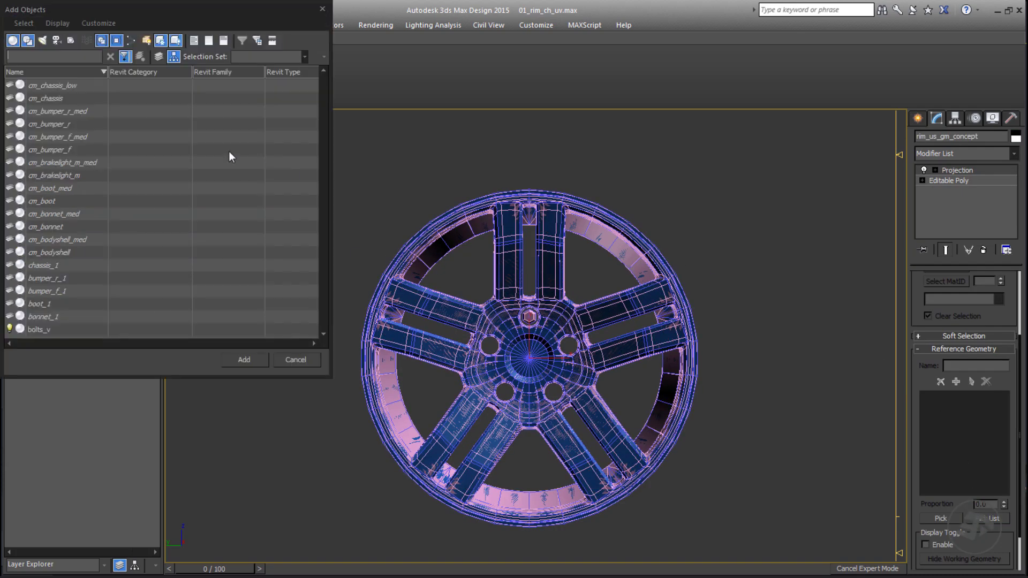
click(175, 40)
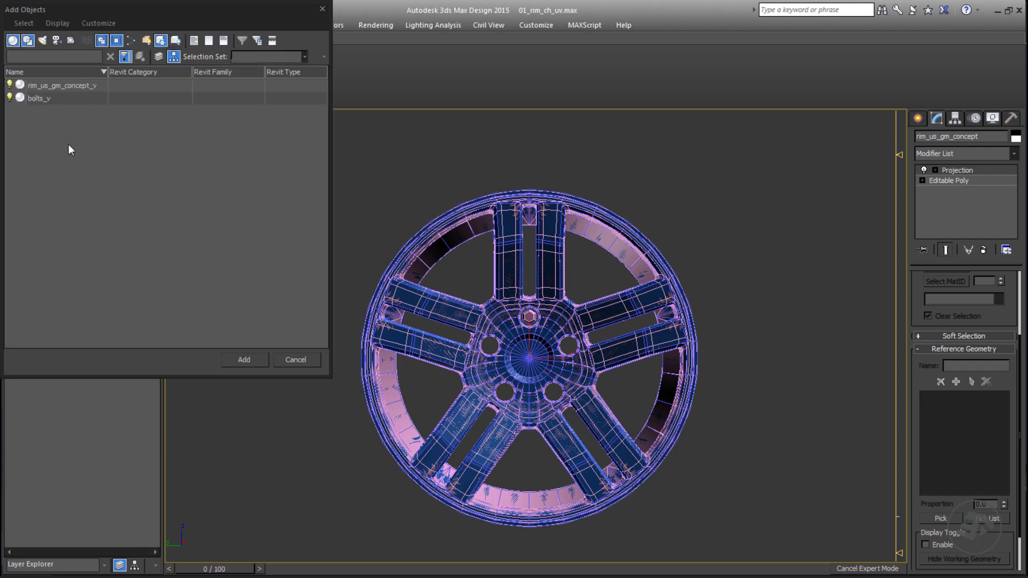
key(ctrl+a)
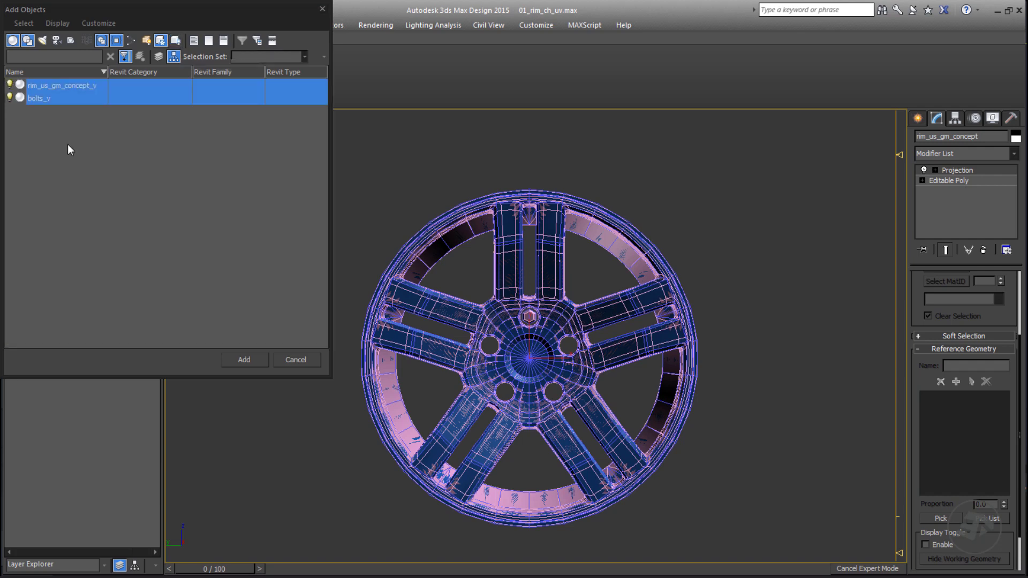
click(255, 365)
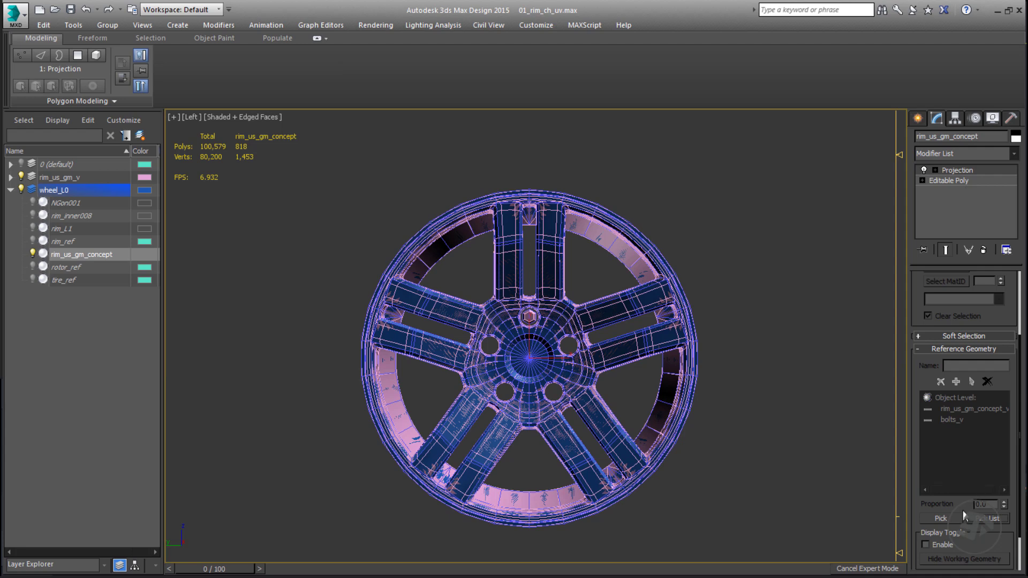
Push the projection cage slightly outward around the rim and check how it covers the reference geometry
scroll(955, 395, down, 2)
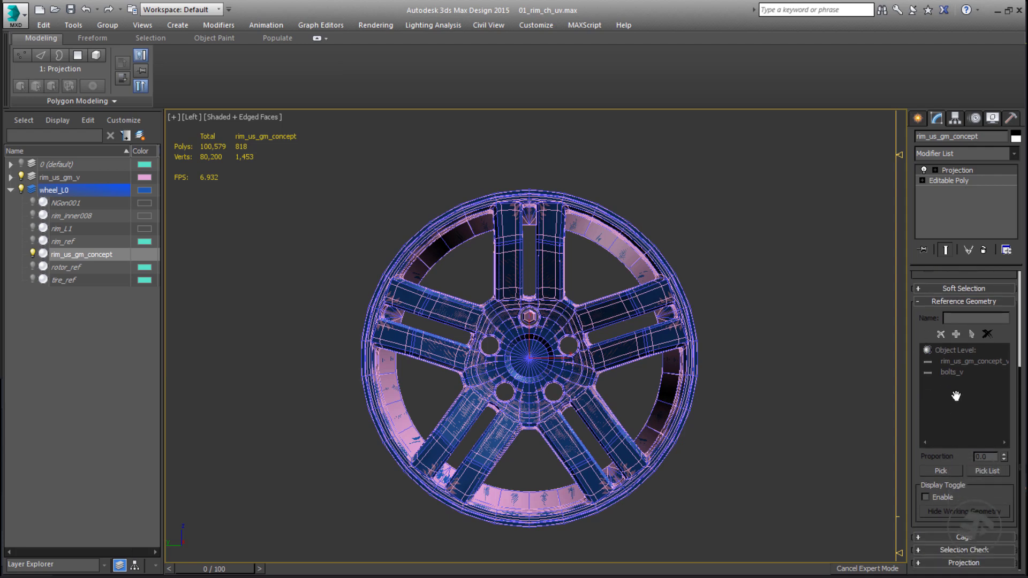
click(918, 536)
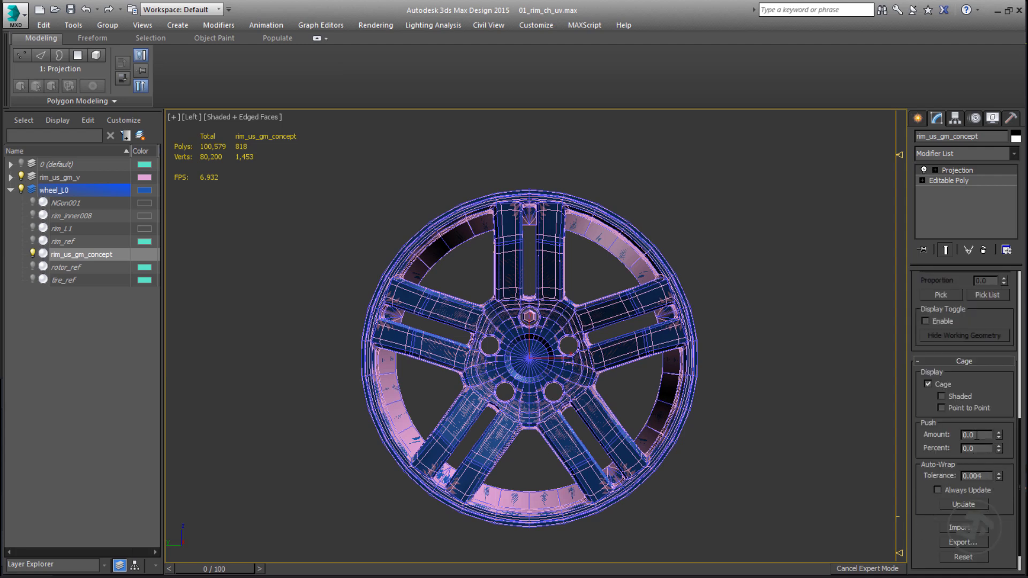
key(Return)
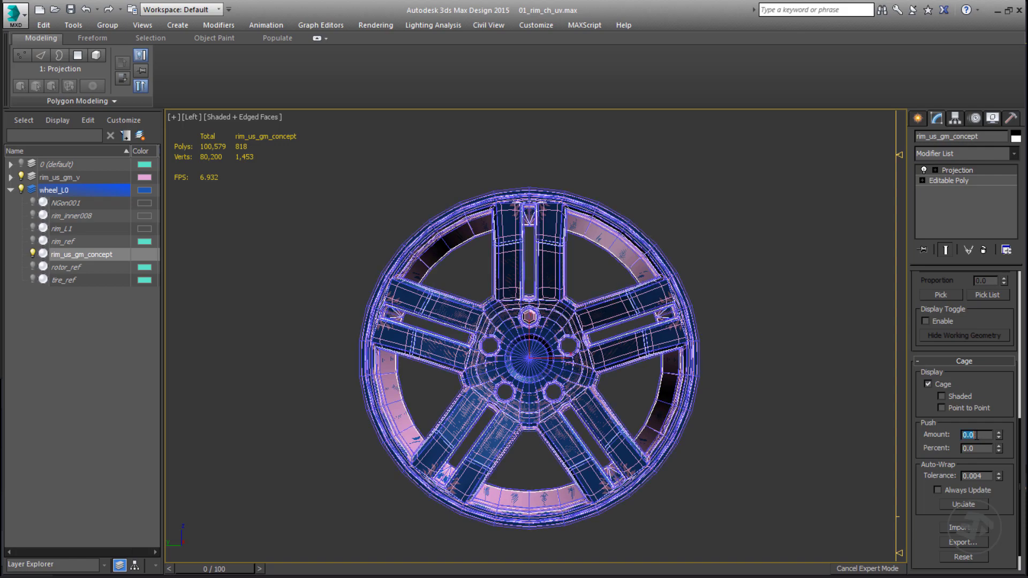
middle_drag(735, 401, 653, 385)
scroll(681, 379, up, 4)
scroll(681, 379, down, 4)
Open Render To Texture in perspective view and enable projection mapping for rim_us_gm_concept at object level, without sub-object levels
key(p)
key(0)
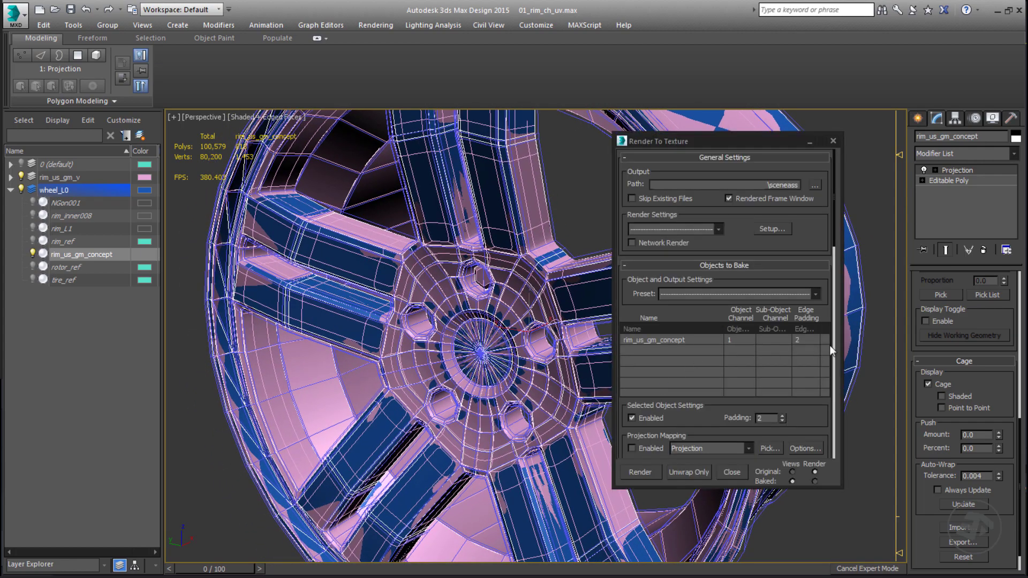
scroll(802, 188, down, 2)
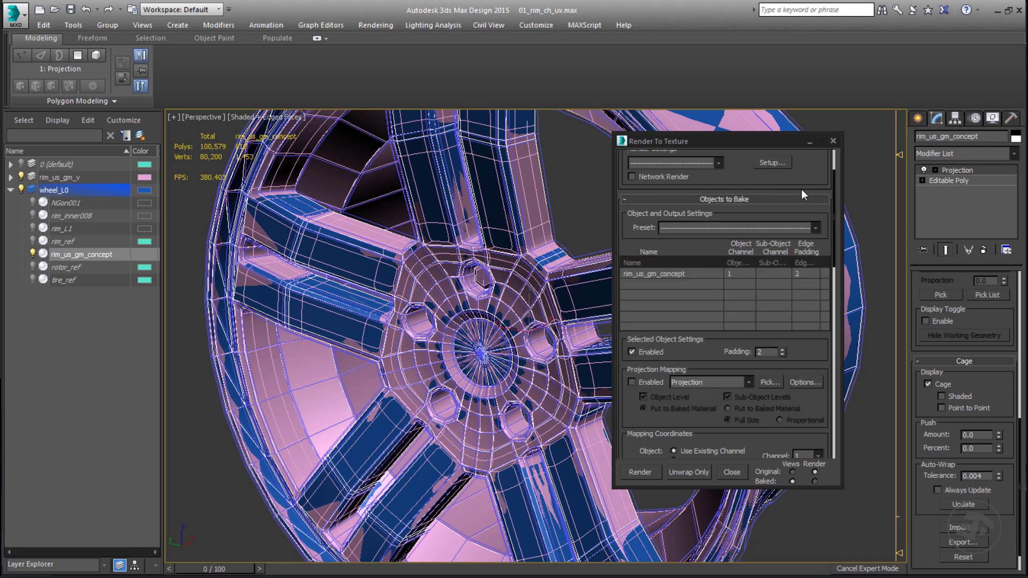
click(806, 382)
click(616, 154)
drag(800, 364, 795, 262)
click(631, 280)
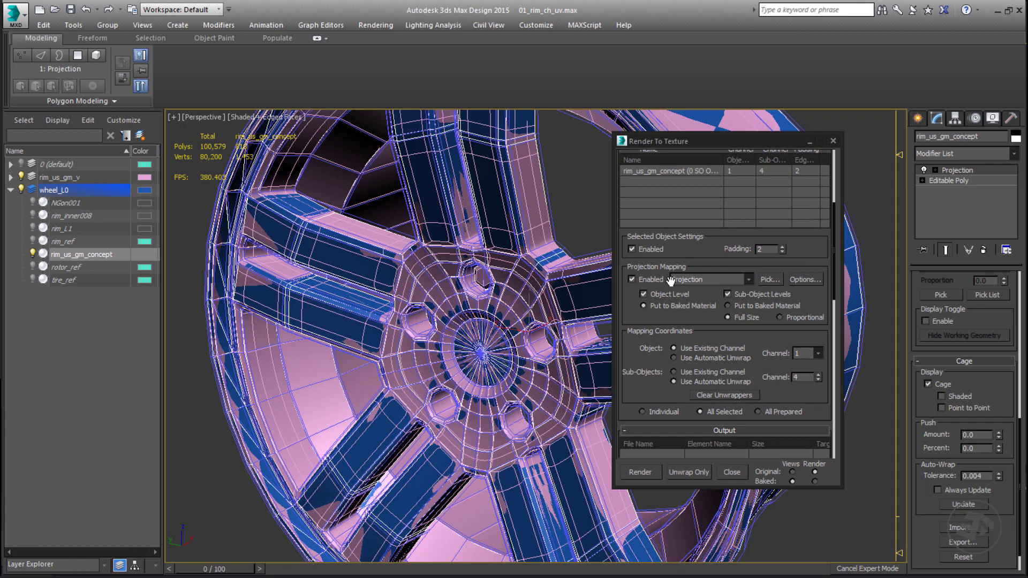
click(727, 294)
Add CompleteMap and SpecularMap as texture elements to the bake output
scroll(691, 342, down, 5)
click(676, 343)
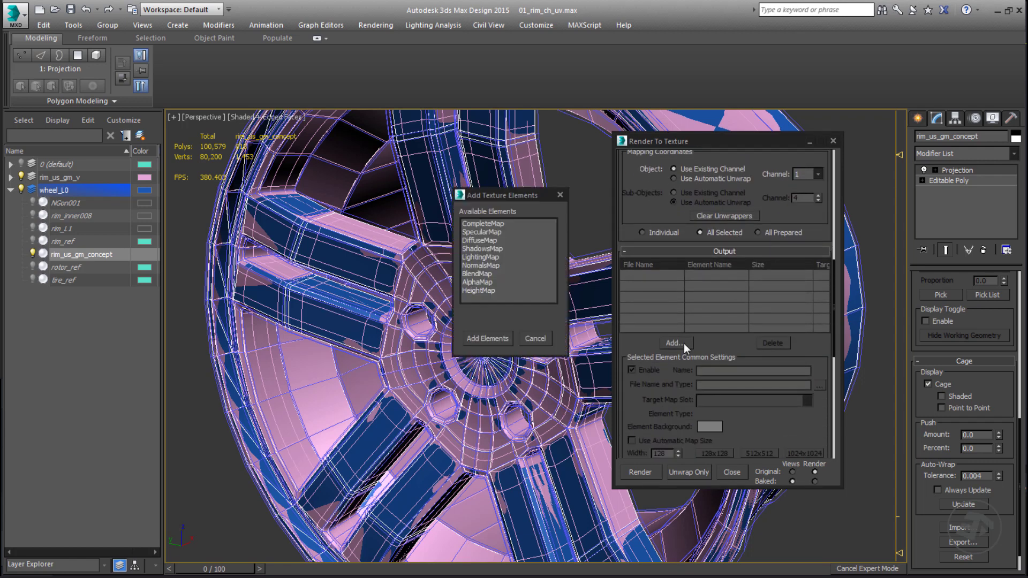
click(490, 226)
ctrl+click(491, 233)
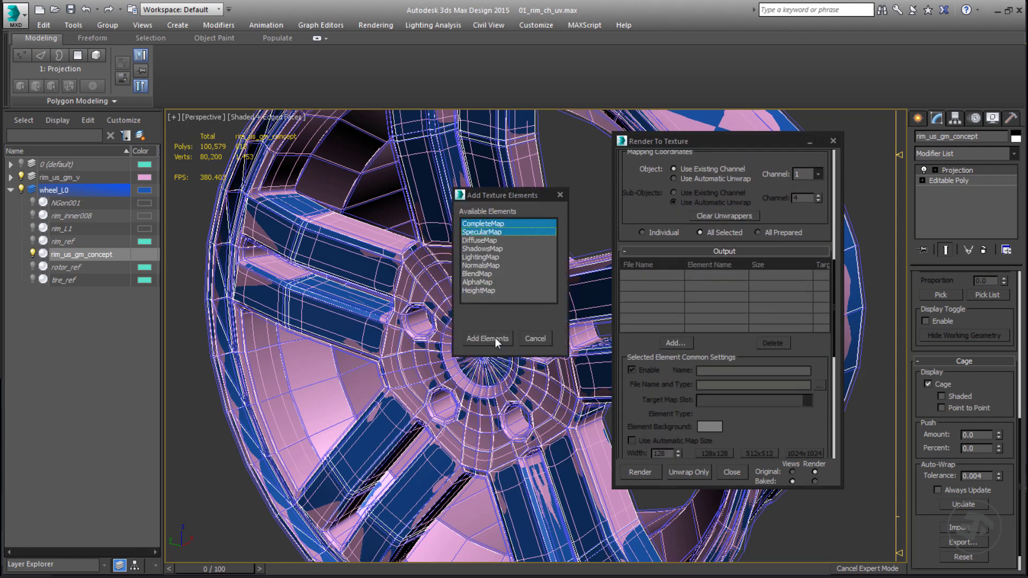
click(487, 338)
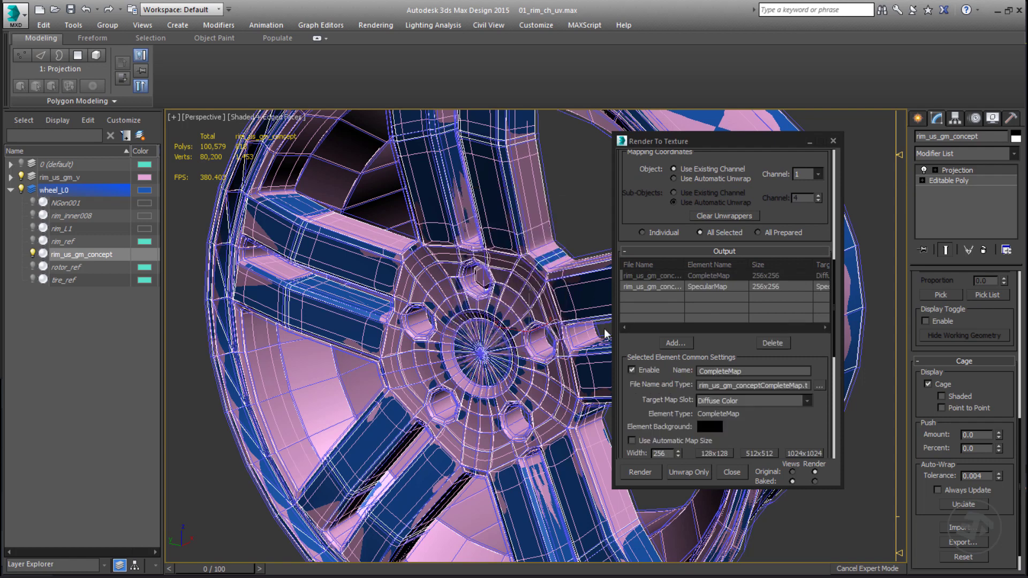
Hide the wheel_L0 layer, select rim_us_gm_concept_v and create a new Standard material in the Slate Material Editor
click(21, 190)
click(490, 279)
key(m)
right_click(426, 308)
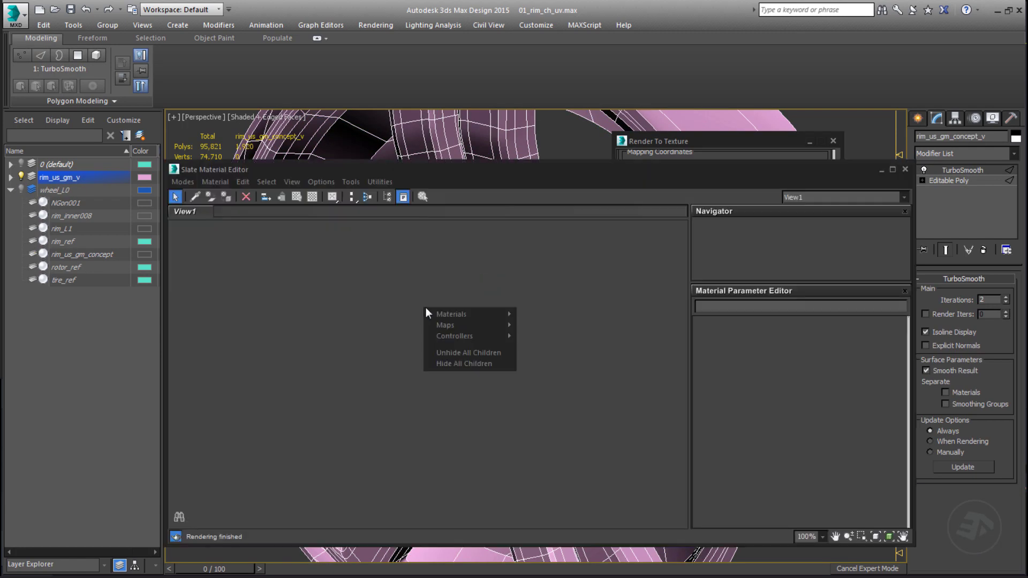
mouse_move(459, 310)
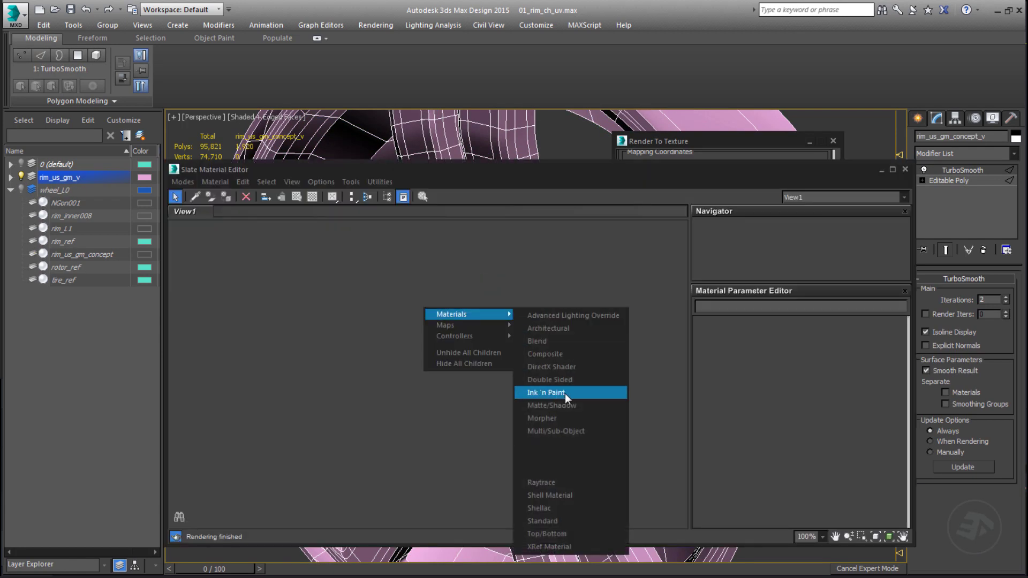
click(551, 520)
double_click(433, 315)
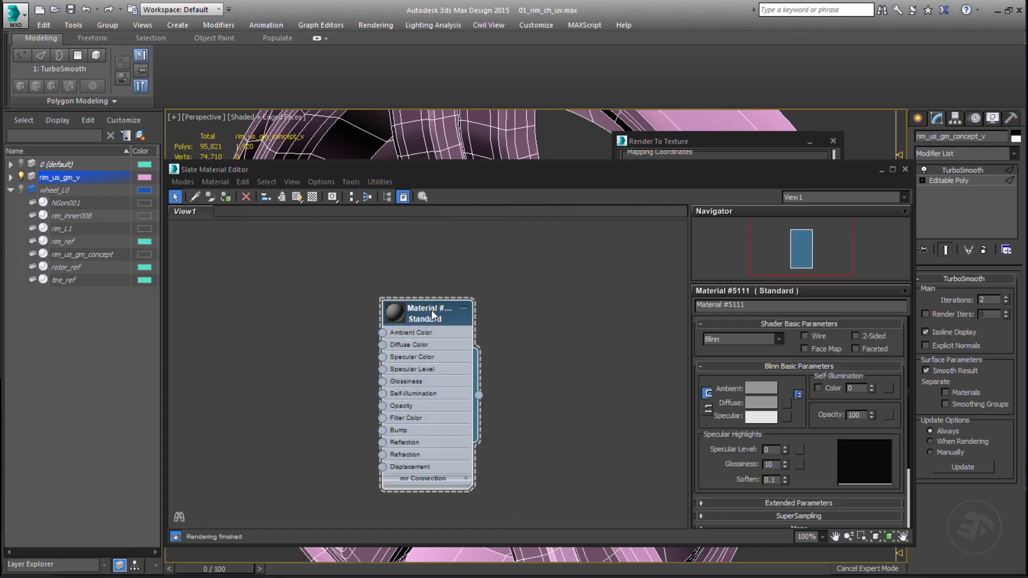
Darken the material's specular color to value 89 and set Specular Level to 40 and Glossiness to 5
click(760, 416)
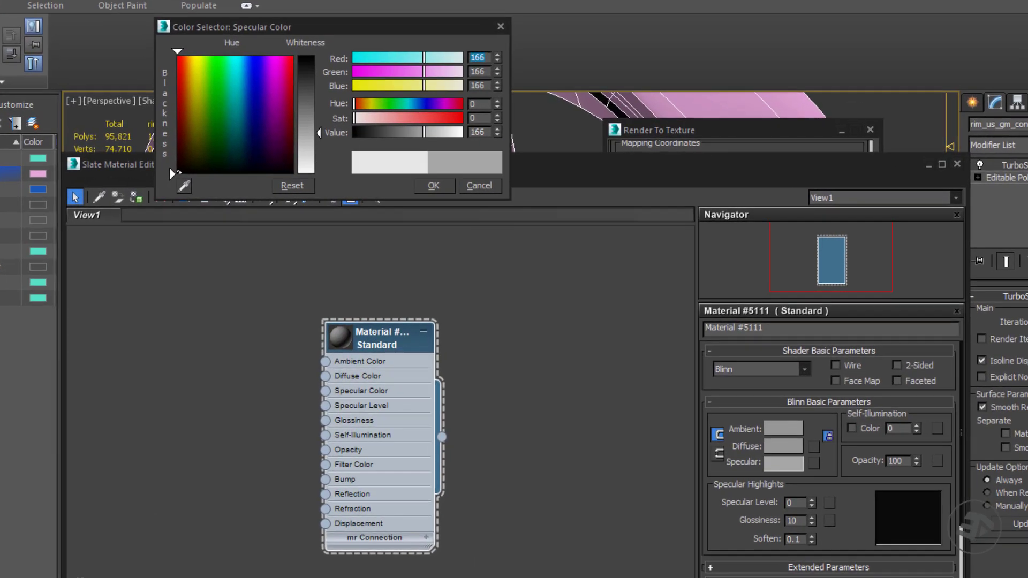
drag(319, 133, 319, 97)
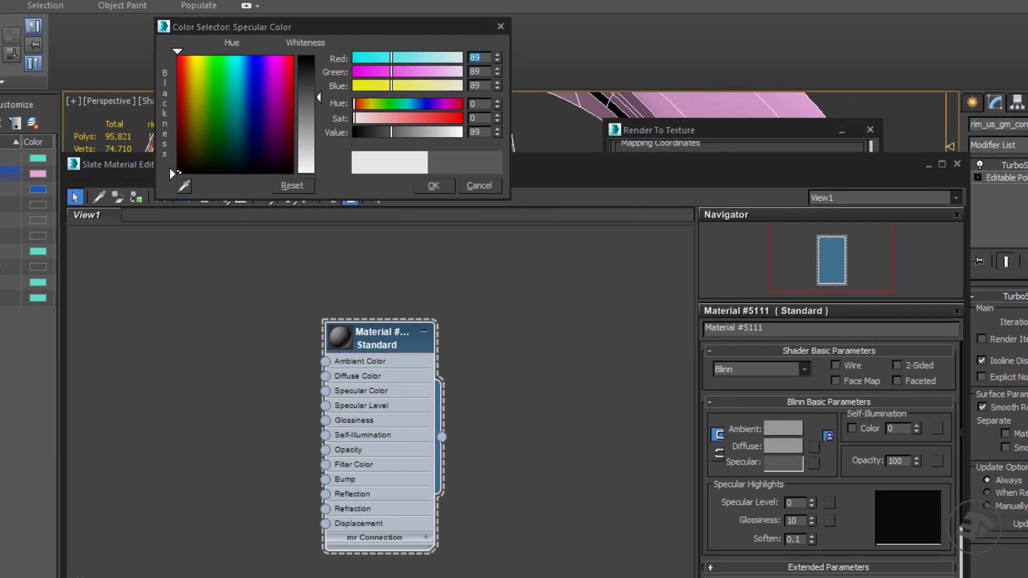
click(432, 185)
double_click(791, 503)
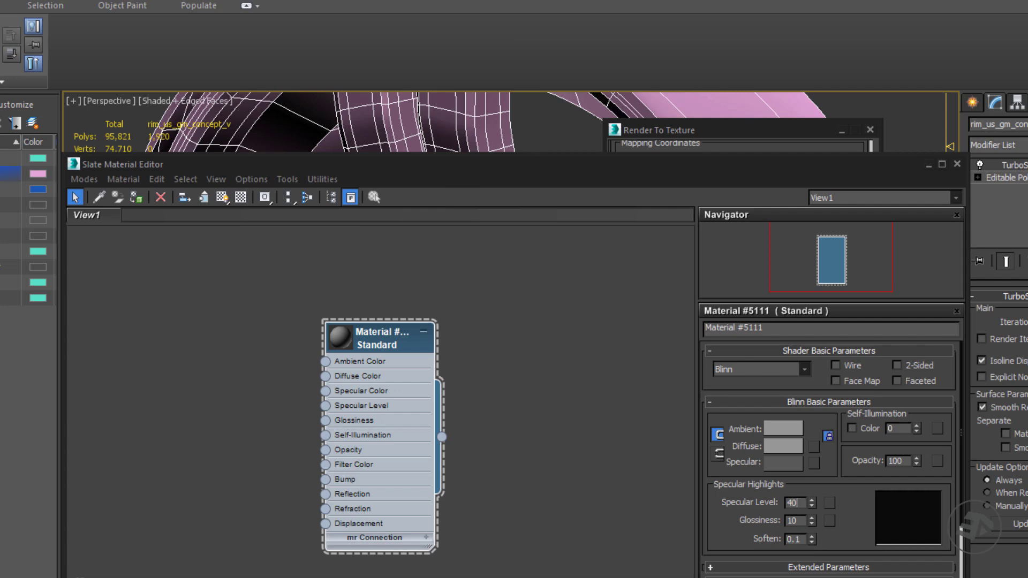
text(40)
key(Tab)
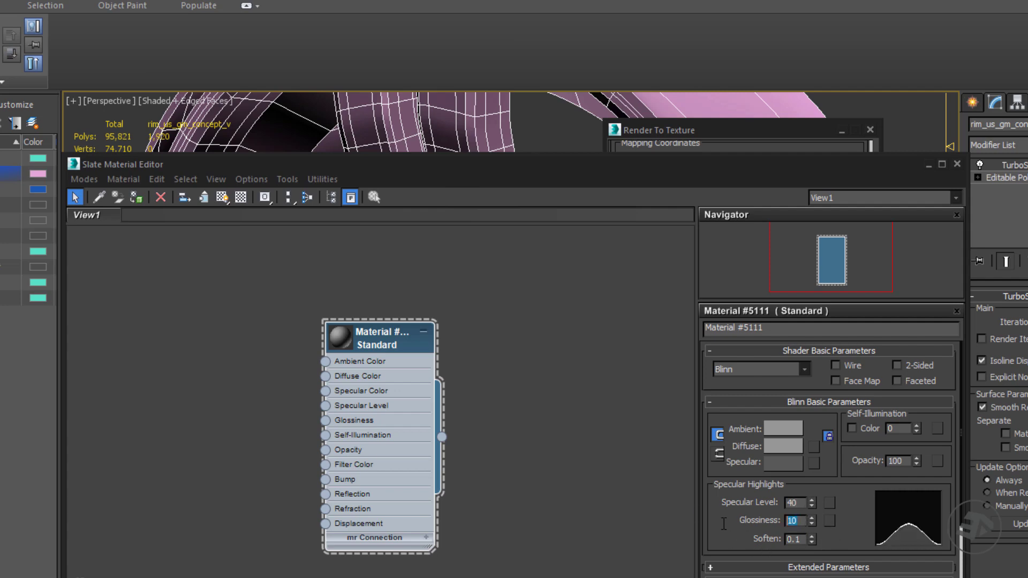
text(5)
key(Return)
Show the new material shaded in the viewport and assign it to rim_us_gm_concept_v
click(223, 197)
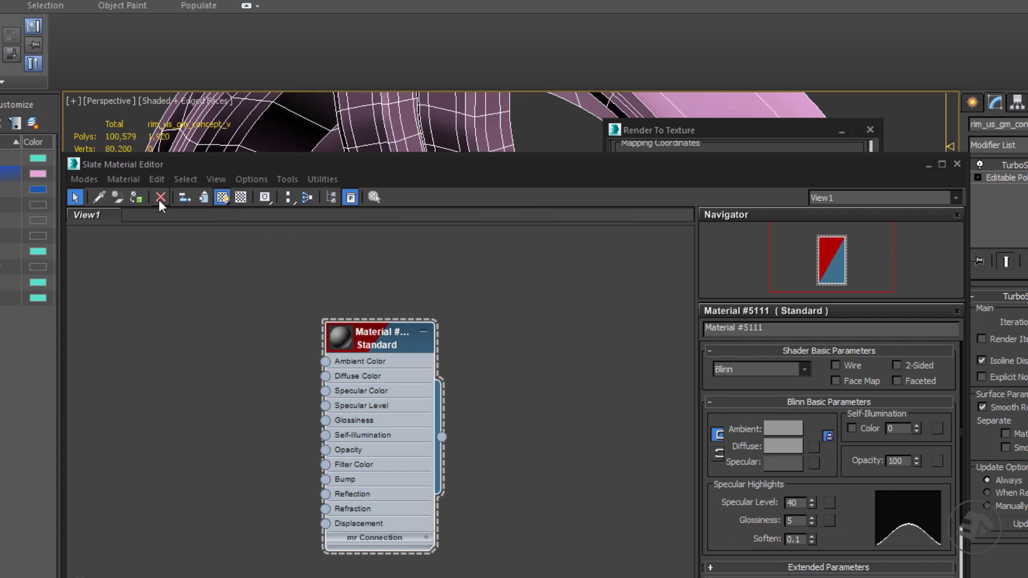
click(137, 197)
click(929, 164)
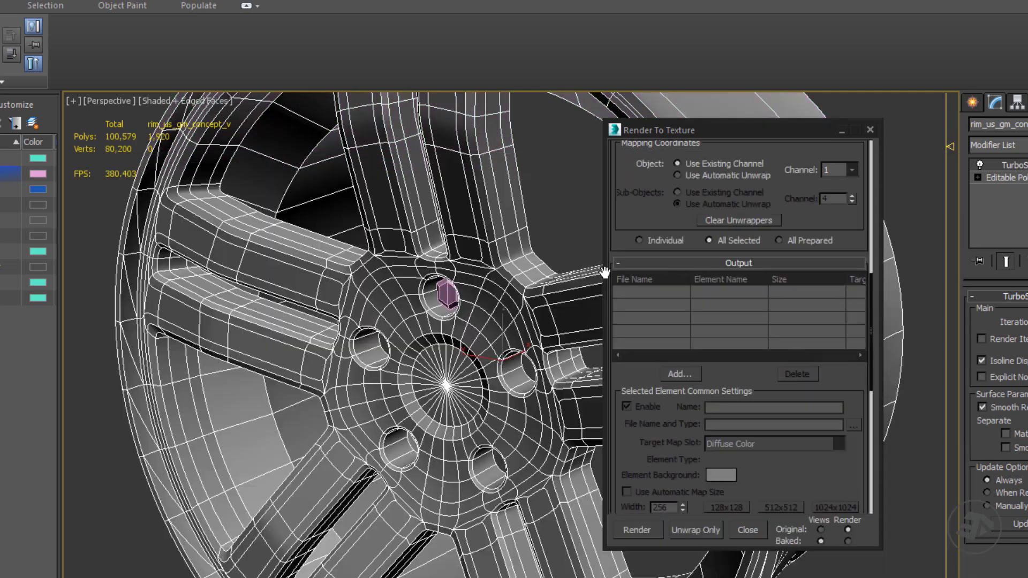
Render the perspective view to examine the material's highlights on the rim, and close the rendered frame
scroll(431, 369, up, 4)
key(shift+q)
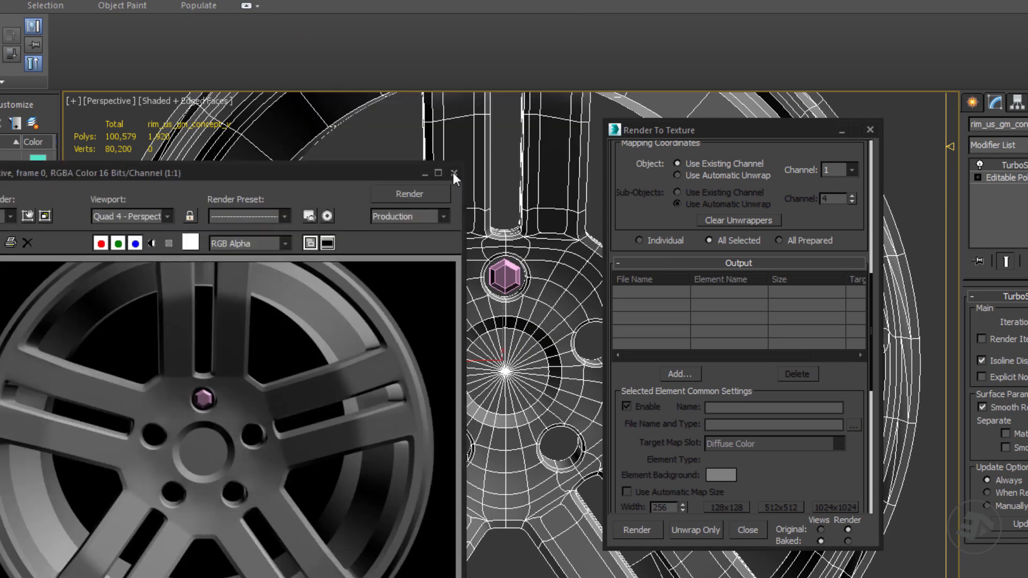
click(453, 172)
Assign the same Standard material to the bolts_v object
key(m)
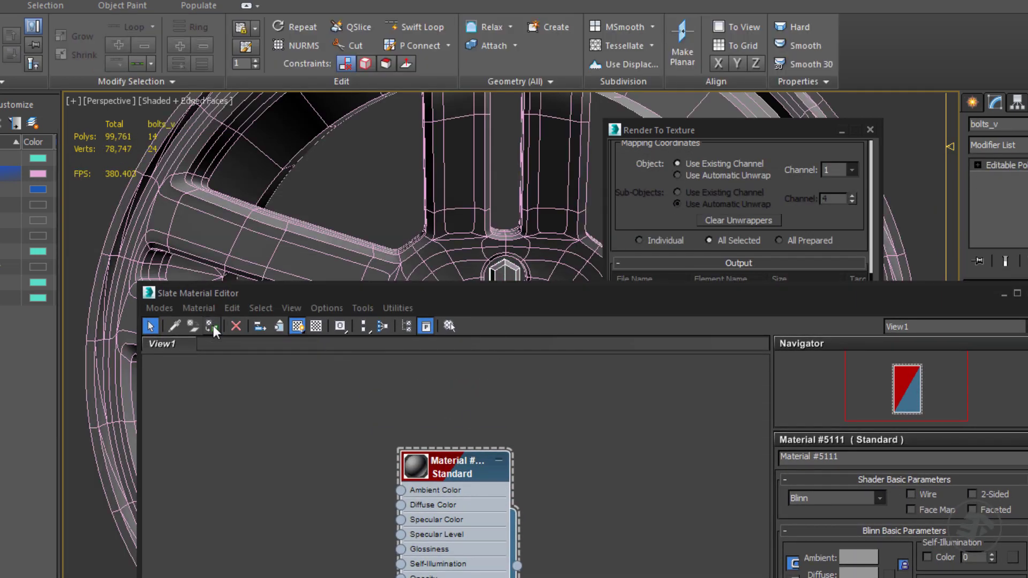
click(1002, 296)
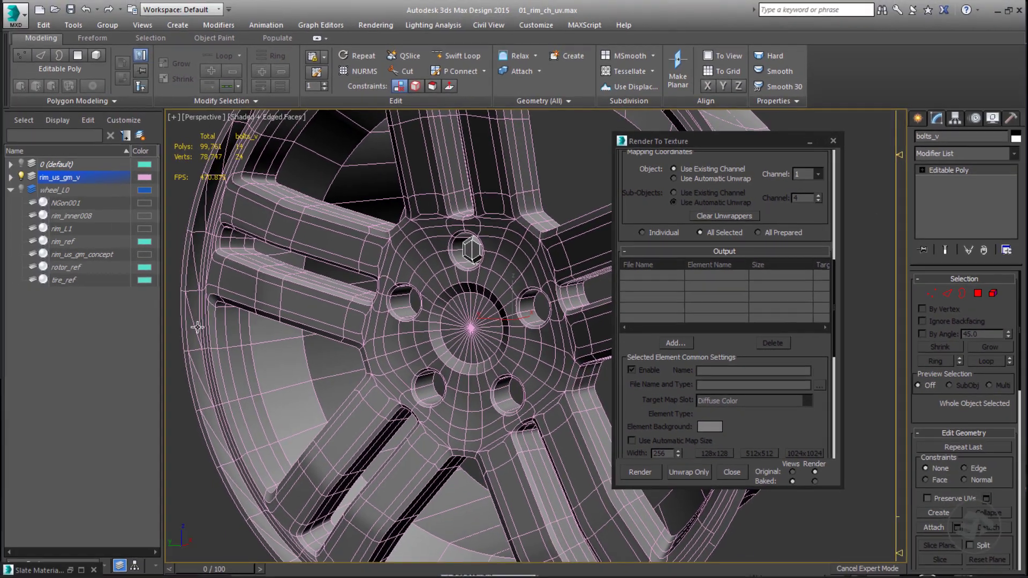
Unhide wheel_L0, select rim_us_gm_concept, and name its CompleteMap output diffuse, with size 2048x2048 and a png file type
click(21, 190)
click(69, 255)
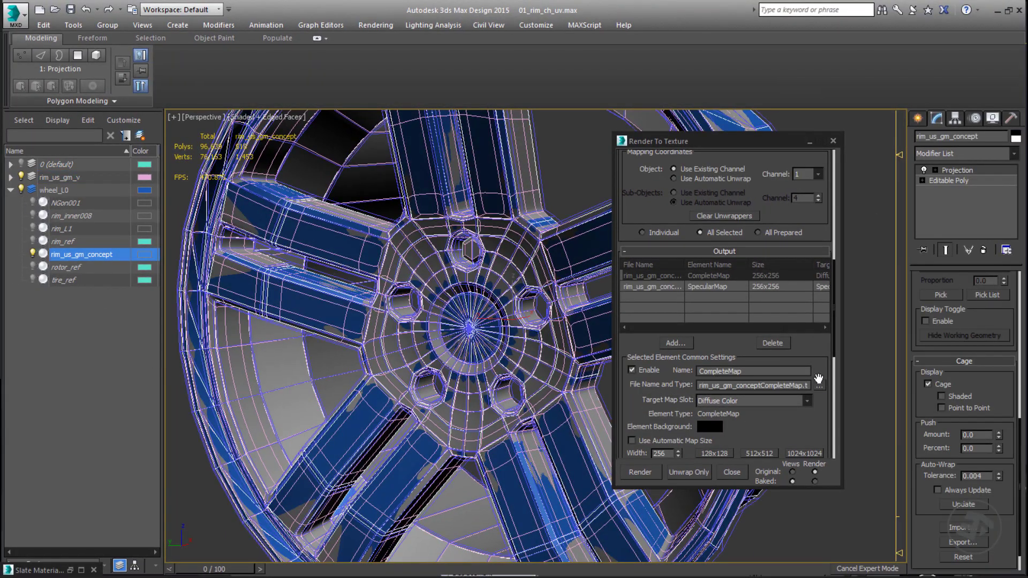
drag(823, 368, 822, 354)
scroll(822, 354, down, 5)
double_click(723, 226)
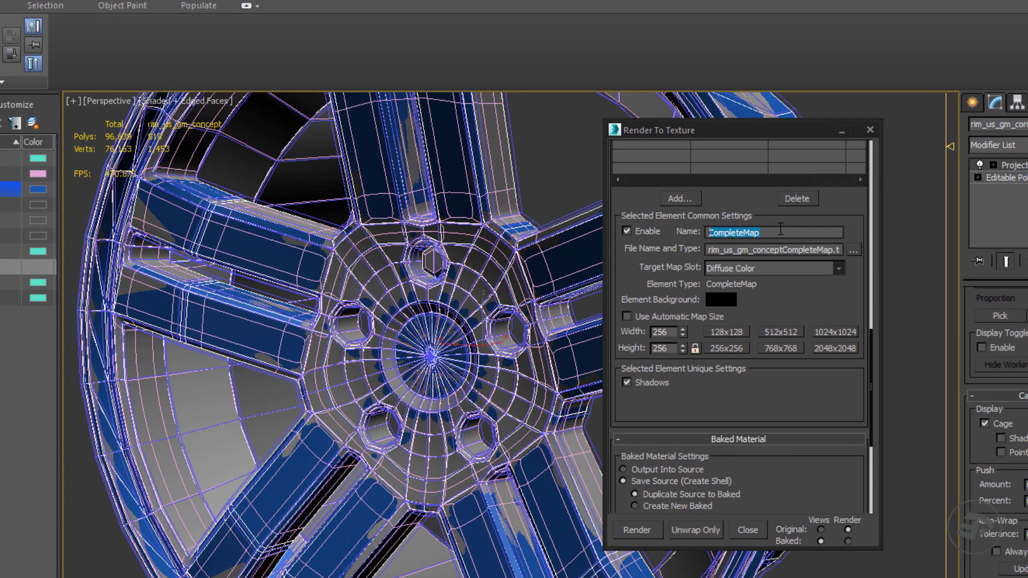
text(diffuse)
click(821, 347)
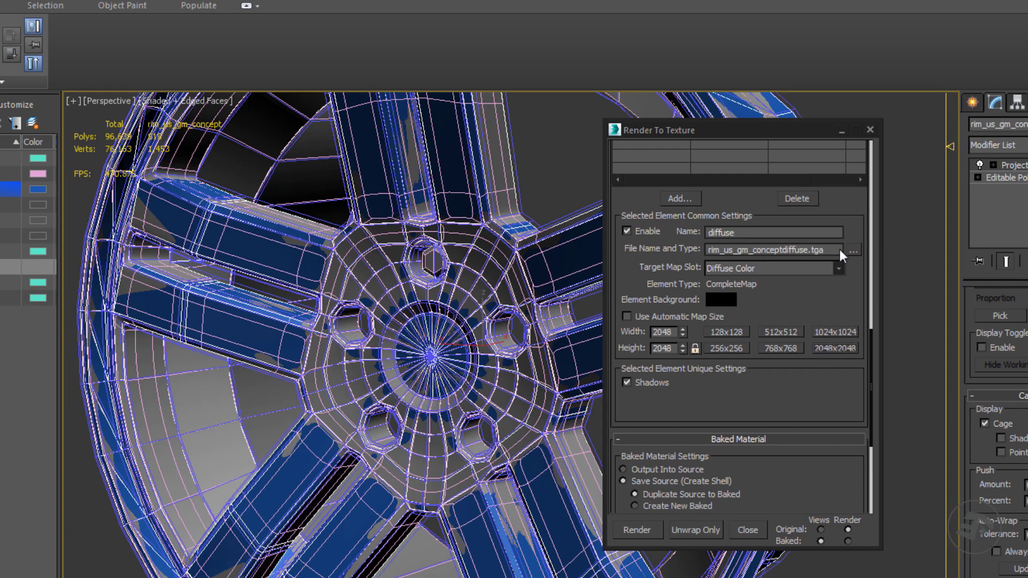
double_click(816, 249)
text(png)
Set the SpecularMap output size to 512x512
scroll(875, 300, up, 5)
click(722, 346)
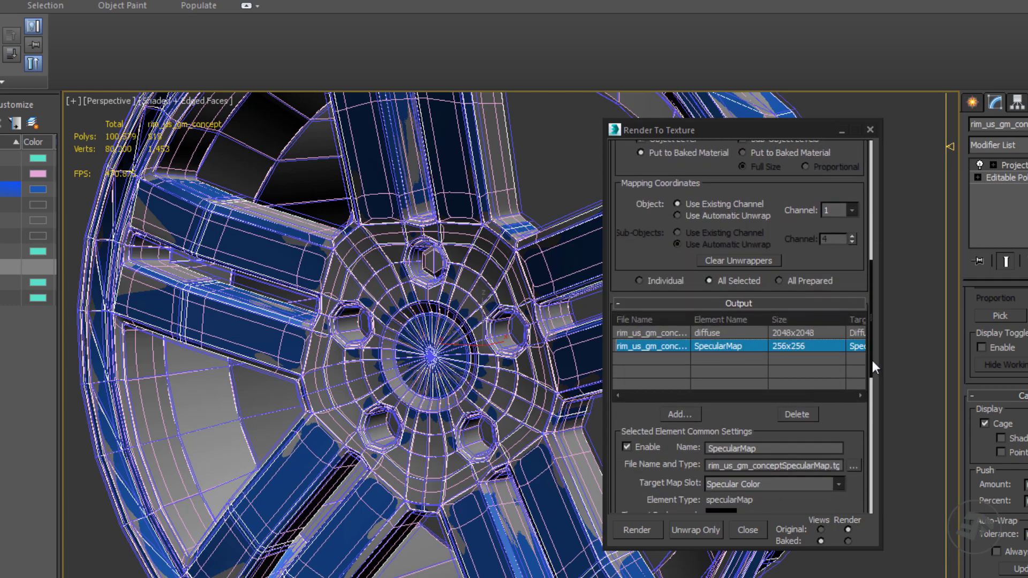
drag(872, 361, 870, 407)
click(795, 406)
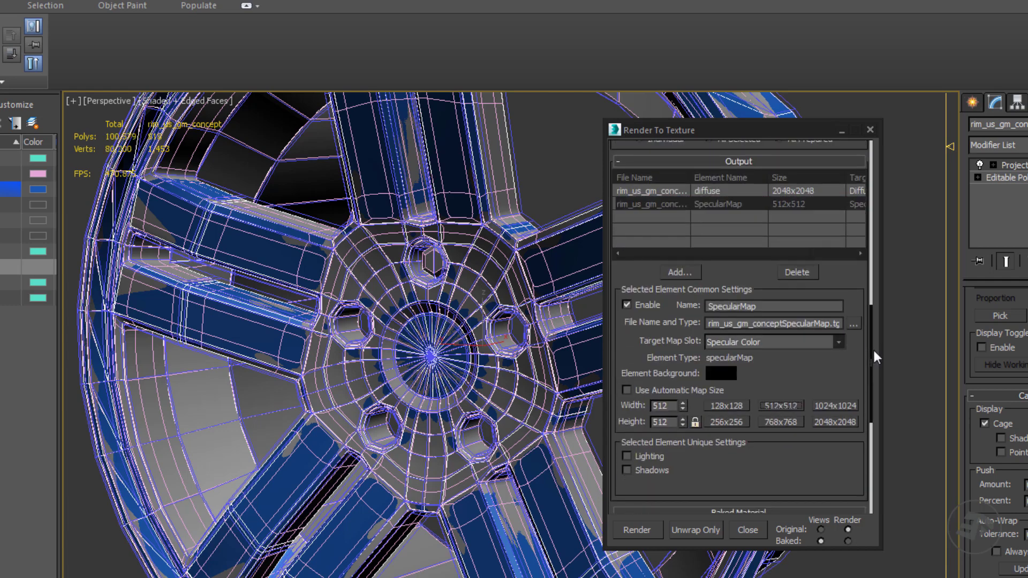
Name the SpecularMap output spec and change its file type to png
text(s)
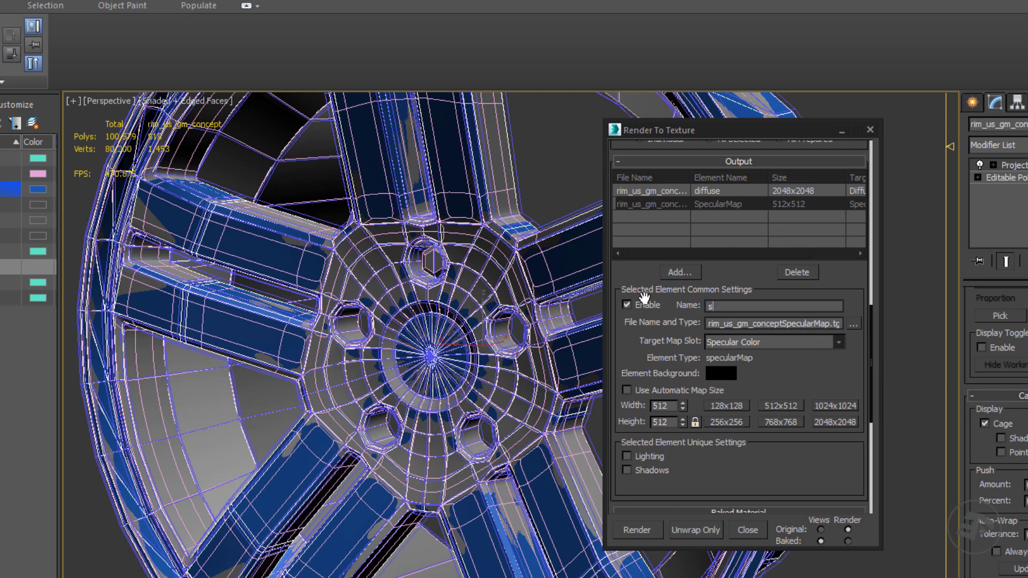
text(epec)
double_click(798, 324)
click(800, 325)
key(Delete)
key(Delete)
key(Delete)
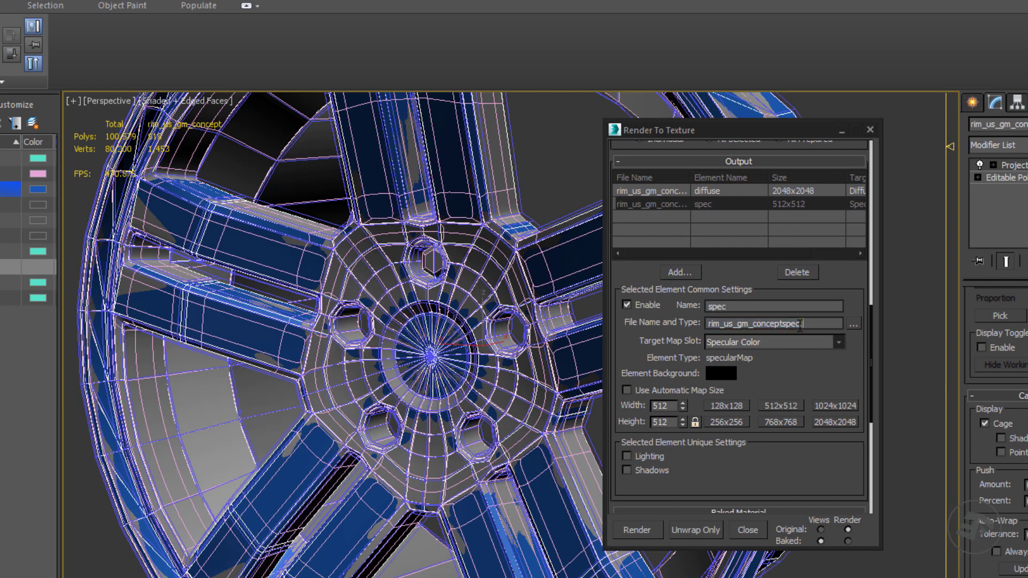
text(png)
Bake the diffuse and spec maps for rim_us_gm_concept and close the rendered frame
scroll(809, 336, down, 6)
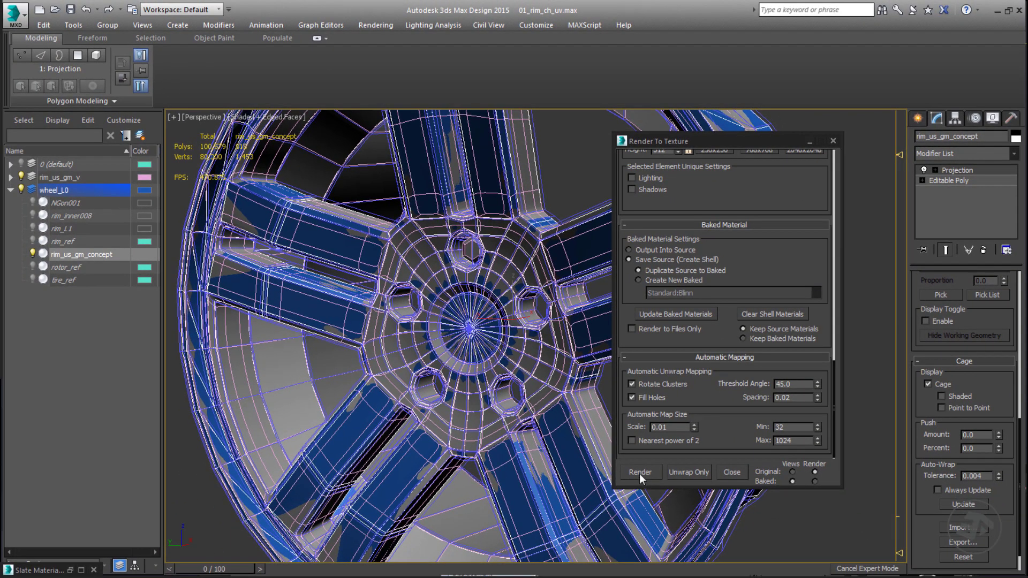
click(639, 490)
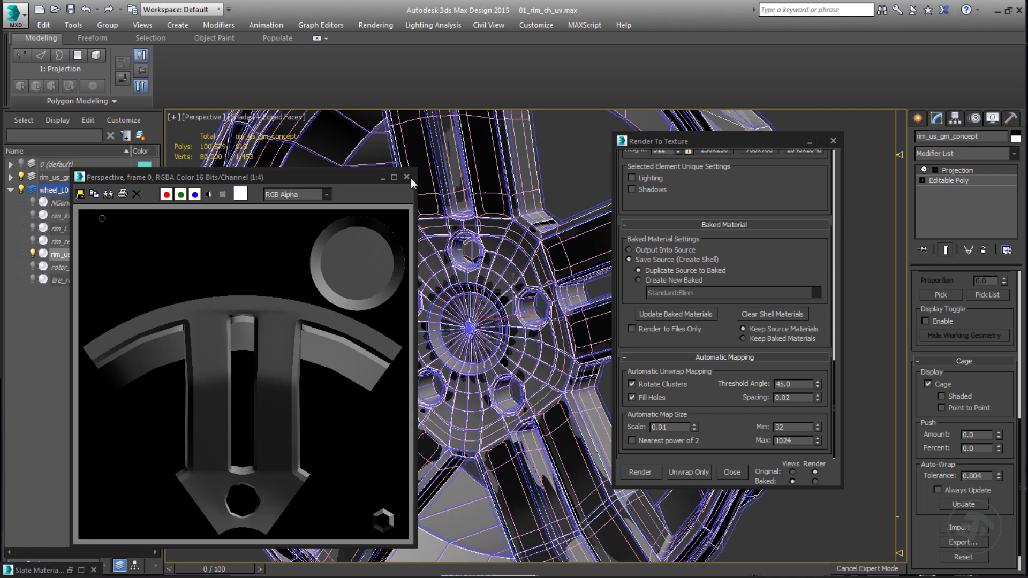
click(407, 177)
Create a Standard Omni light in the Front view, level with the wheel's centre at about X -0.432
middle_drag(465, 270, 488, 256)
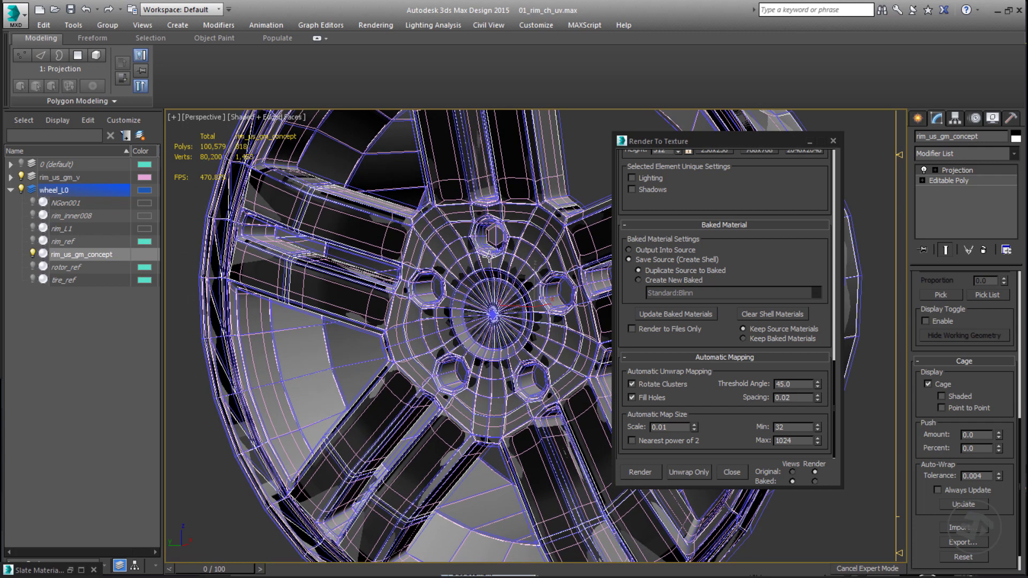
key(f)
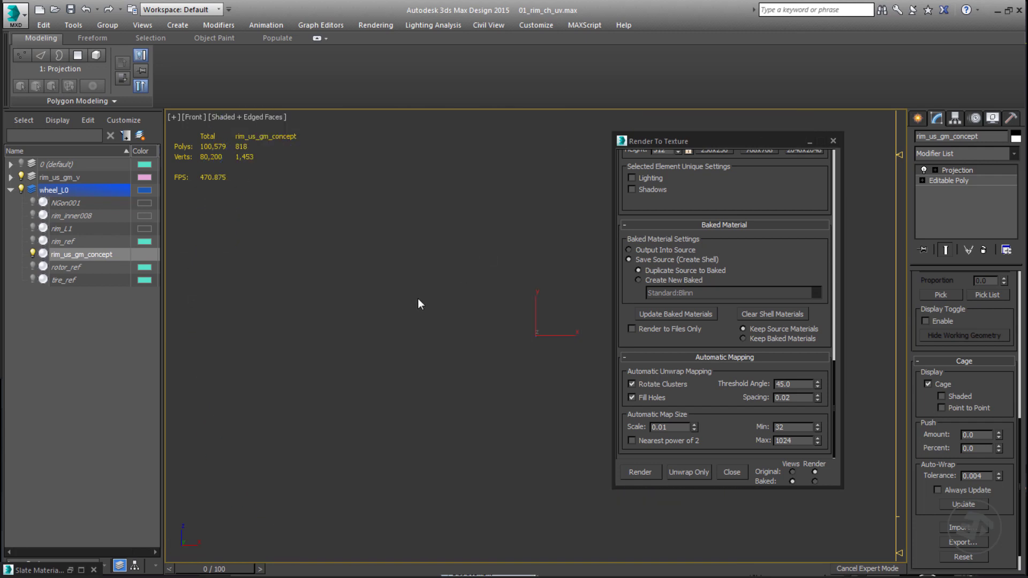
scroll(421, 300, down, 5)
middle_drag(478, 358, 423, 233)
scroll(481, 329, down, 3)
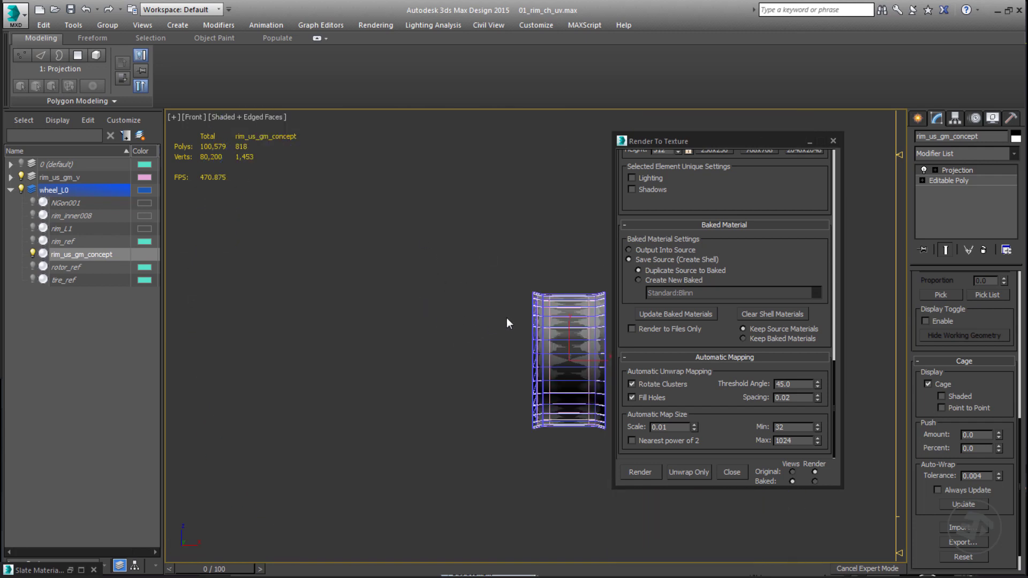
click(918, 119)
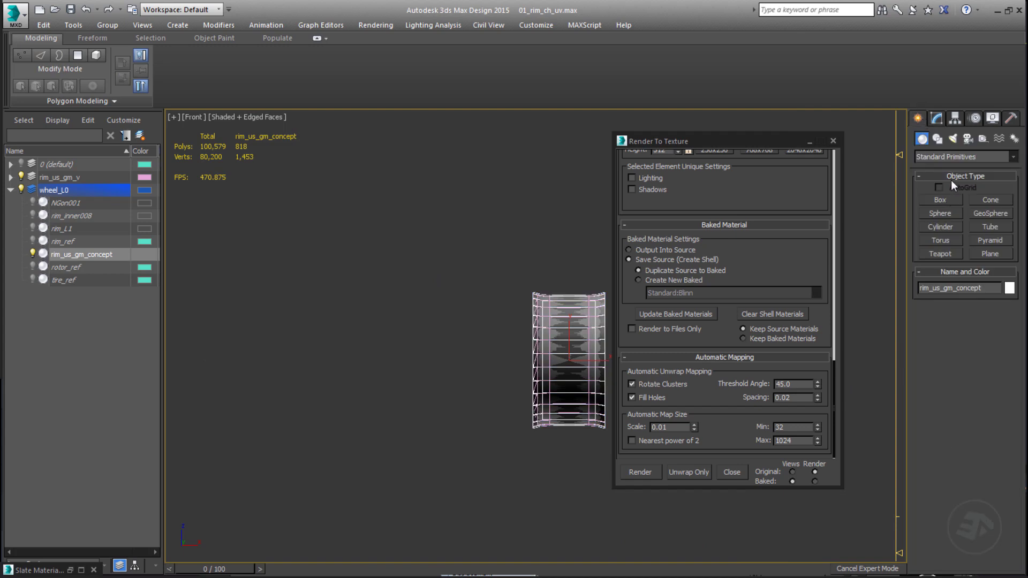
click(952, 139)
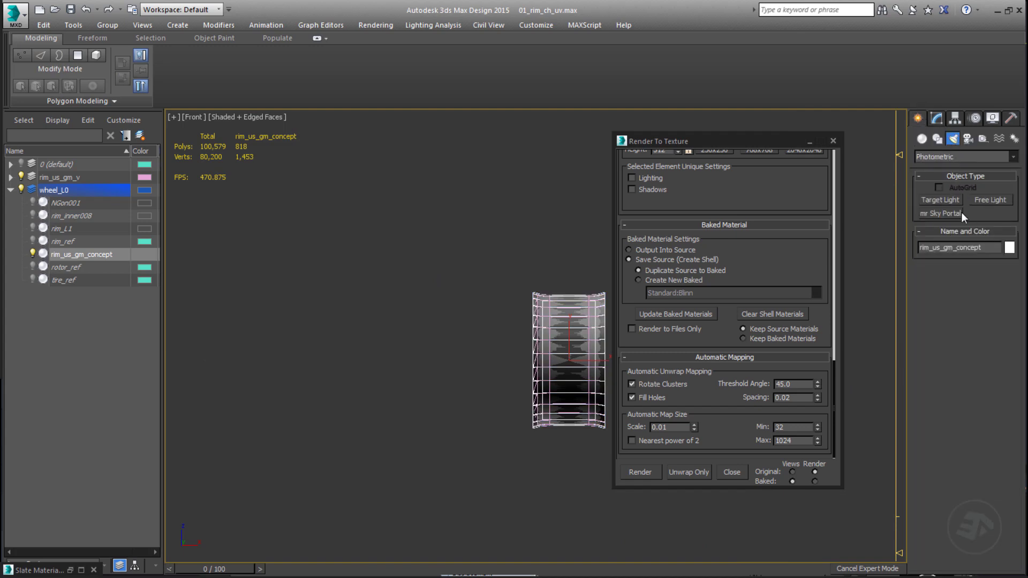
click(955, 157)
click(934, 177)
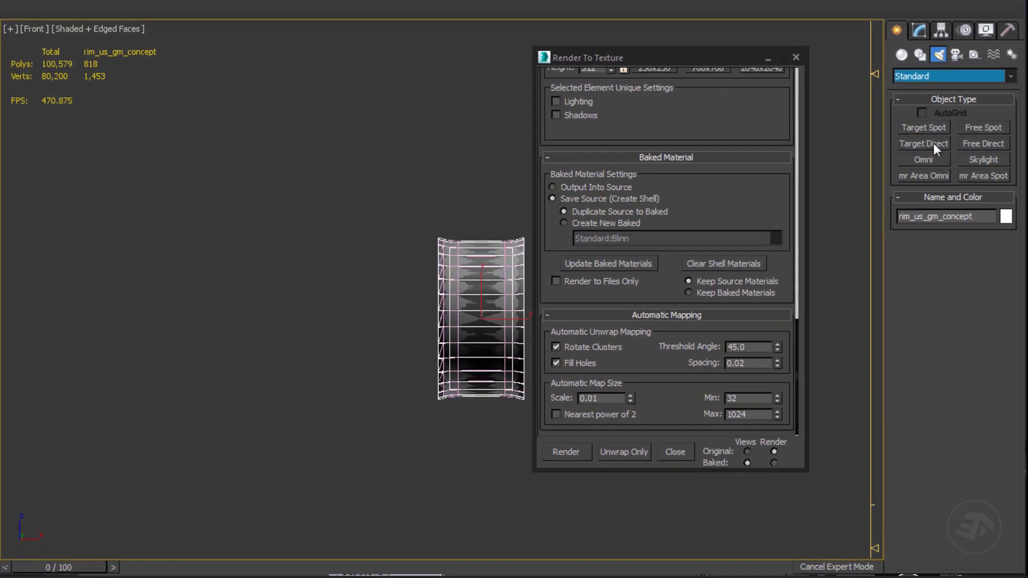
click(923, 159)
click(338, 319)
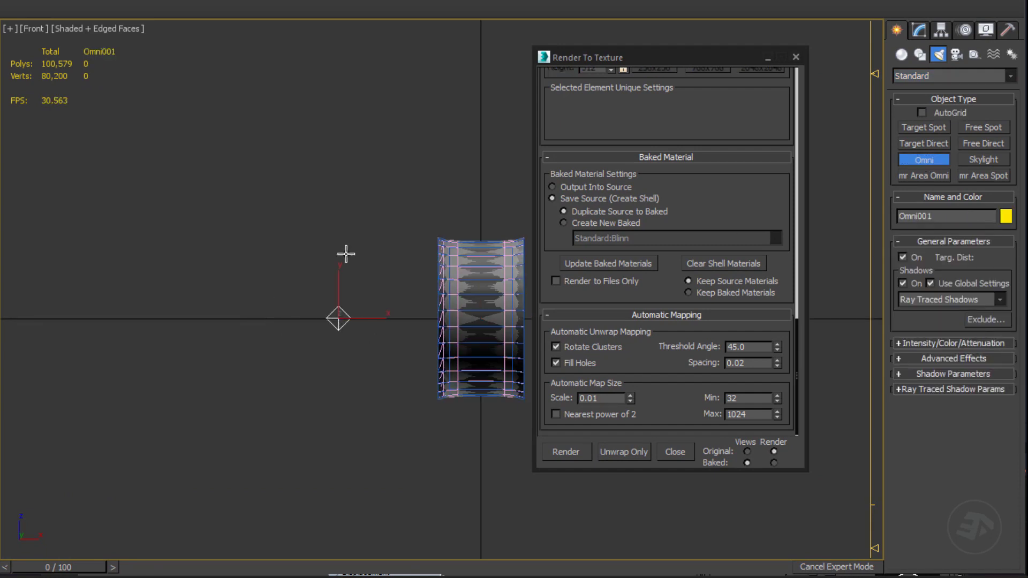
Set the Omni light's absolute world position to X -0.432, Y 0 and Z 0, and close the transform dialog
key(w)
key(F12)
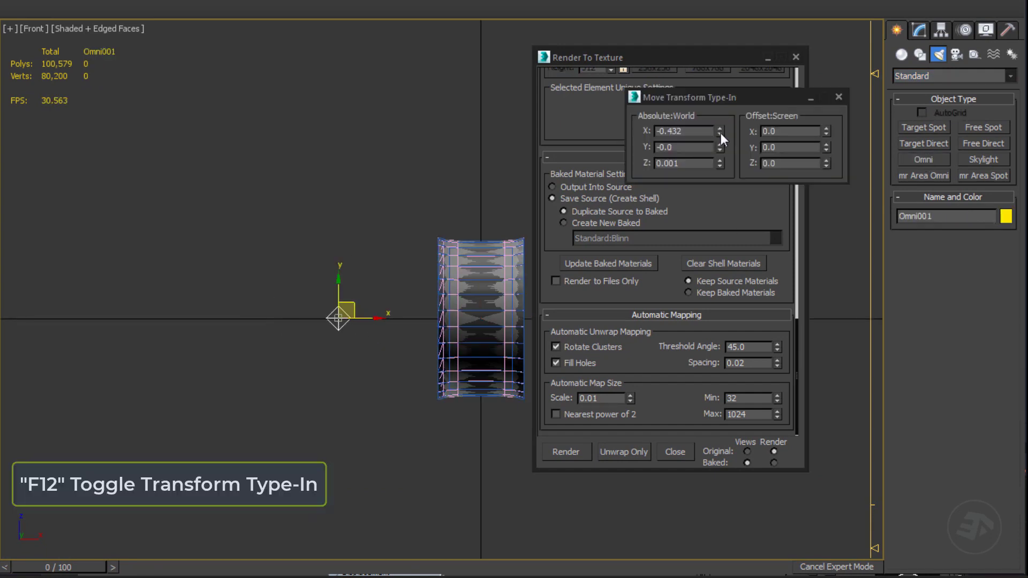
drag(669, 134, 710, 134)
text(432)
key(Return)
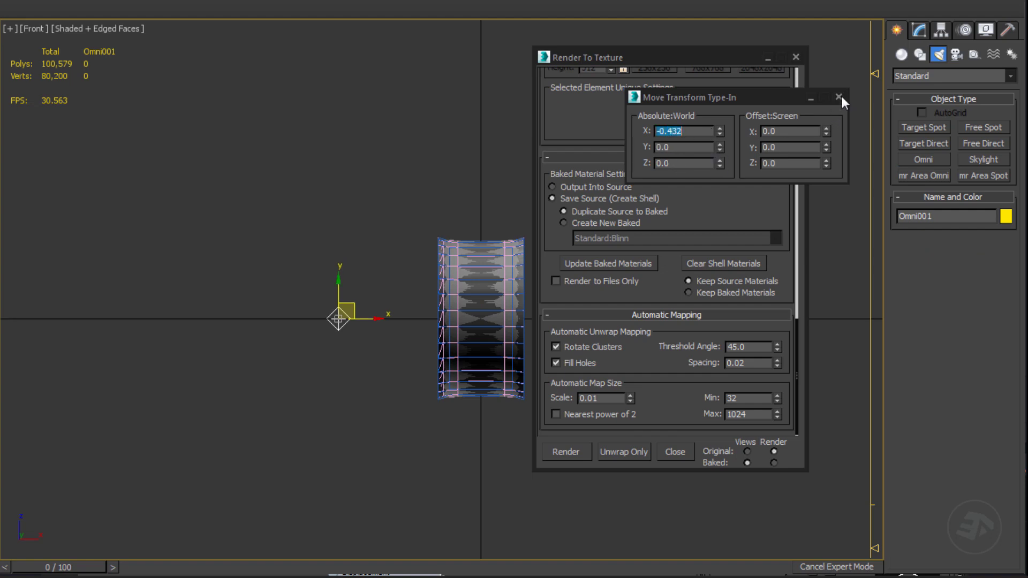
click(838, 98)
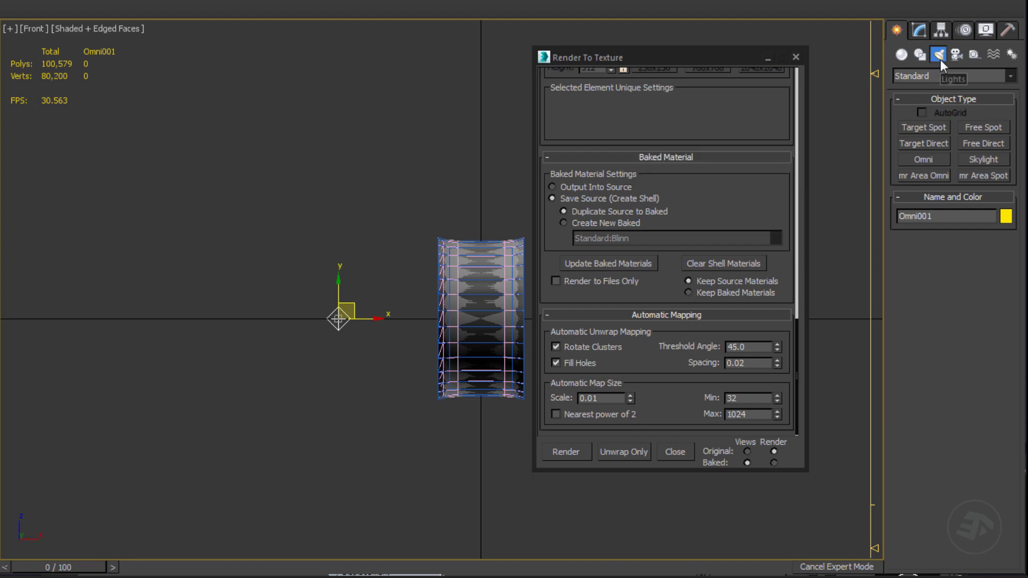
Set the Omni light's object shadow density to 0 in its Shadow Parameters
click(940, 33)
click(918, 31)
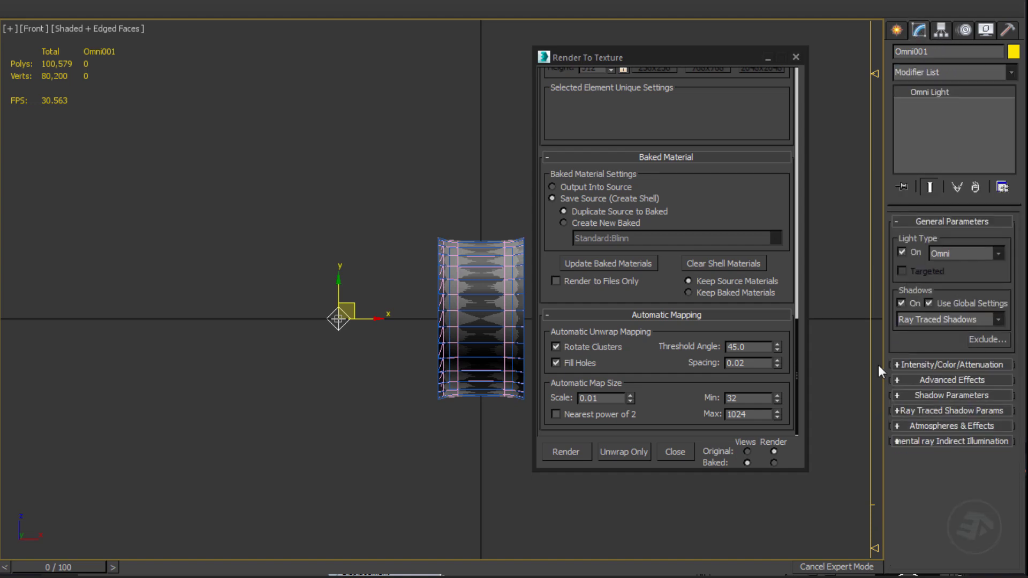
click(897, 365)
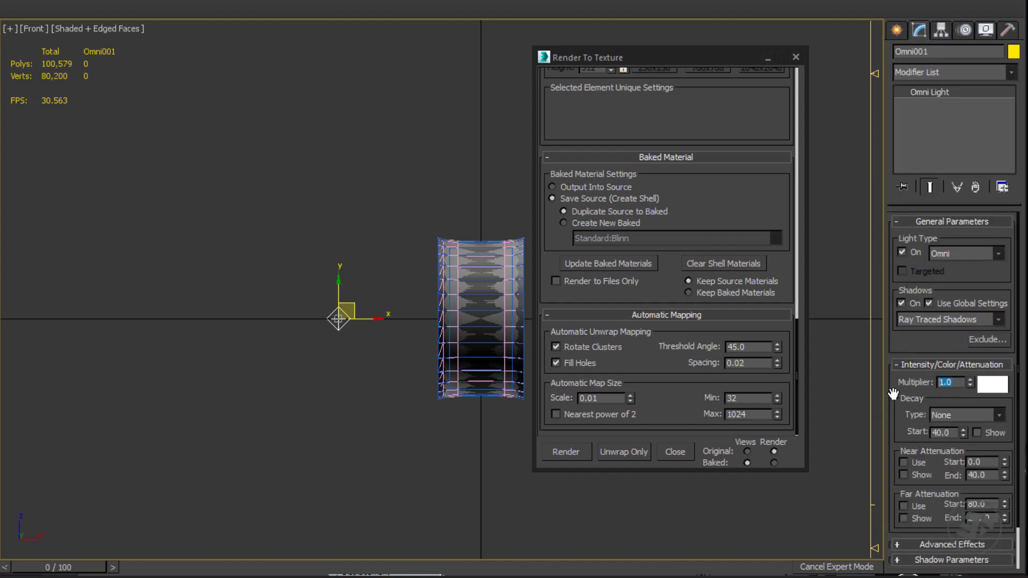
click(898, 560)
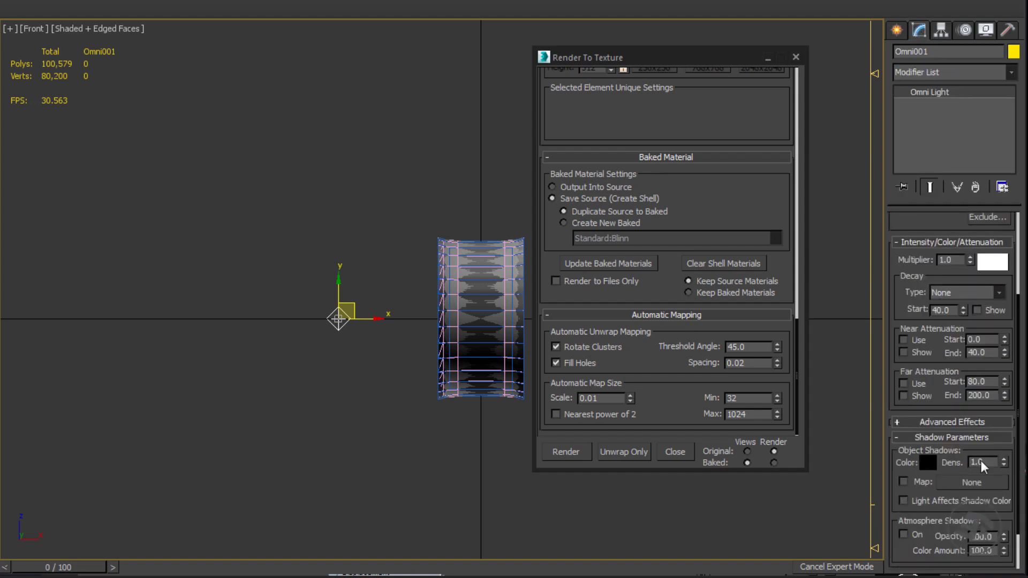
drag(980, 462, 935, 466)
text(0)
Render the perspective view of the wheel to check the Omni lighting, and close the rendered frame
middle_drag(385, 345, 530, 341)
key(p)
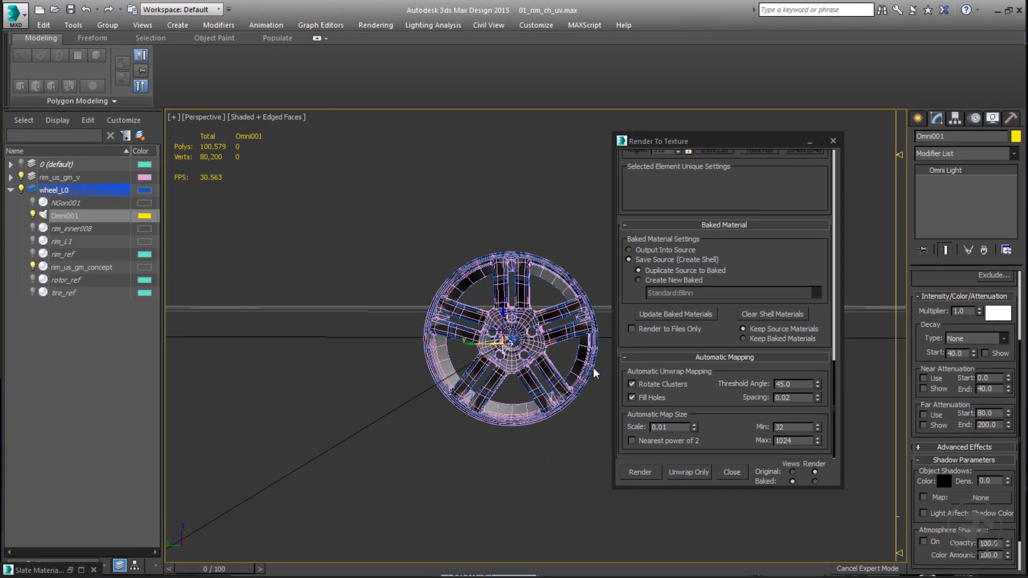
scroll(521, 322, up, 4)
key(shift+q)
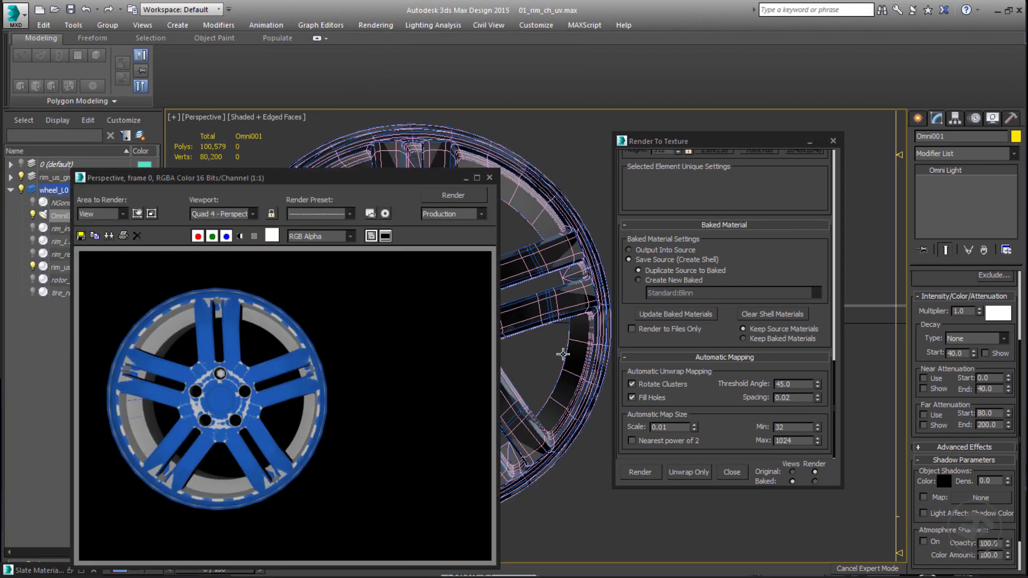
click(489, 177)
Hide the wheel_L0 layer, render the high-poly rim from the front and from a tilted angle, and close the rendered frame
click(21, 189)
key(shift+q)
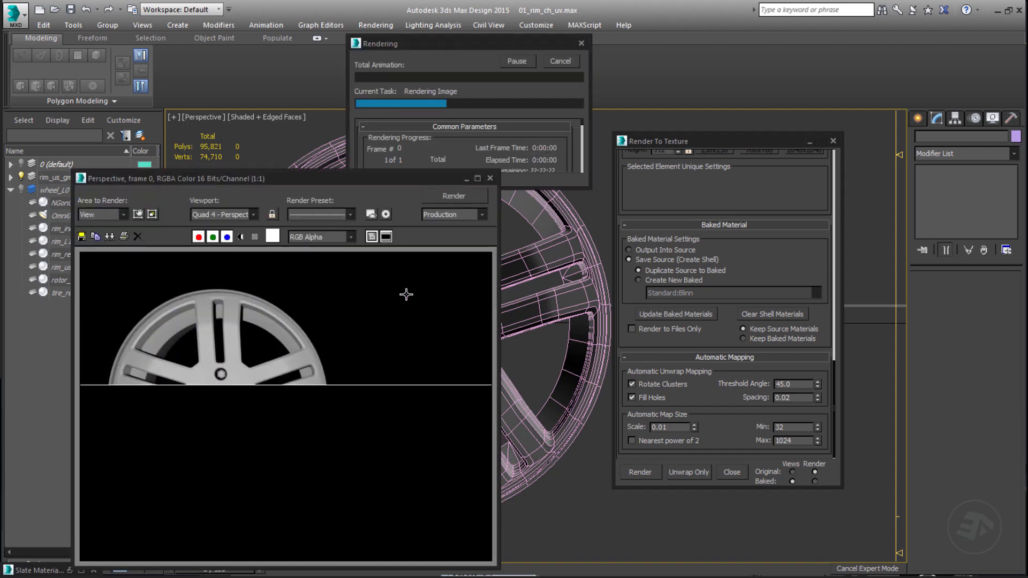
alt+middle_drag(543, 321, 574, 300)
key(shift+q)
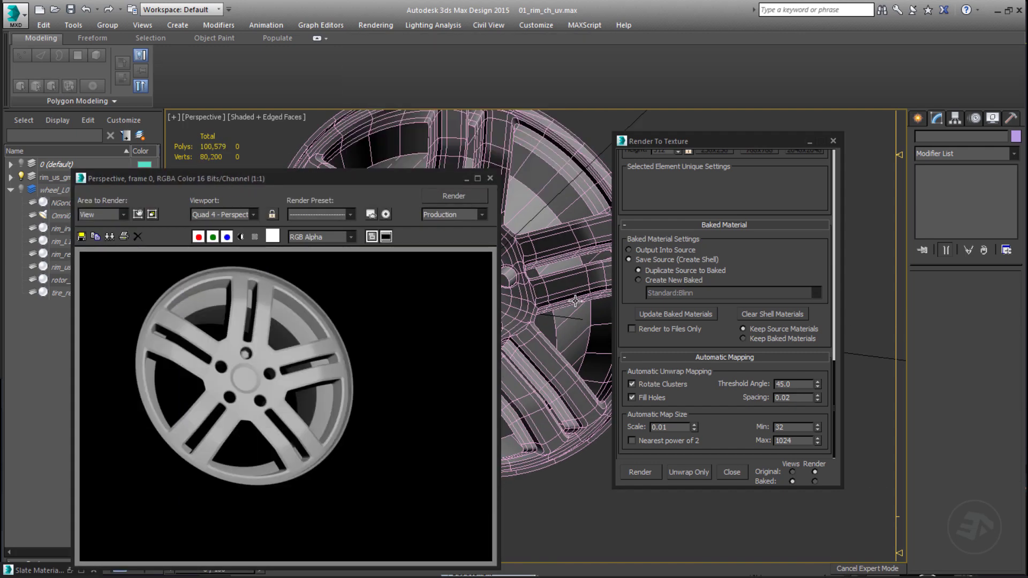
click(490, 177)
Unhide wheel_L0, select rim_us_gm_concept and bake its maps again, closing the rendered frame and the Render To Texture dialog
click(22, 190)
click(298, 323)
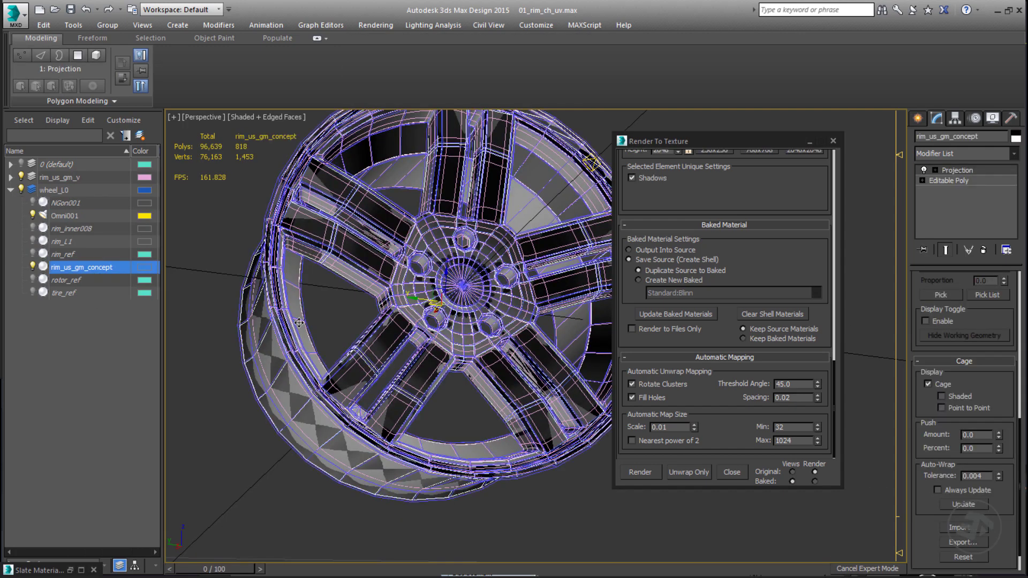
click(640, 472)
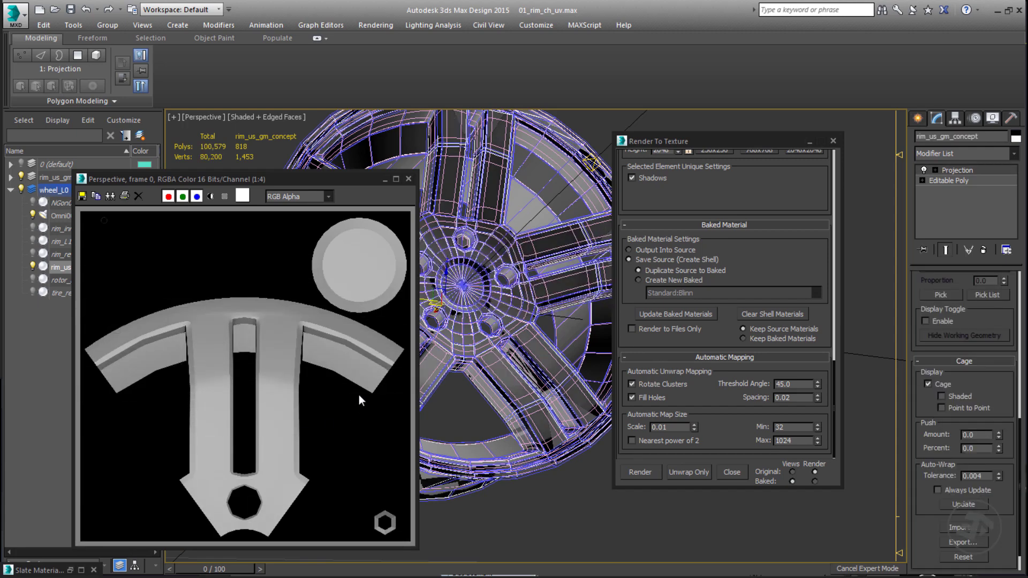
click(408, 178)
click(833, 141)
Collapse the Projection modifier on rim_us_gm_concept down to Editable Poly
right_click(955, 168)
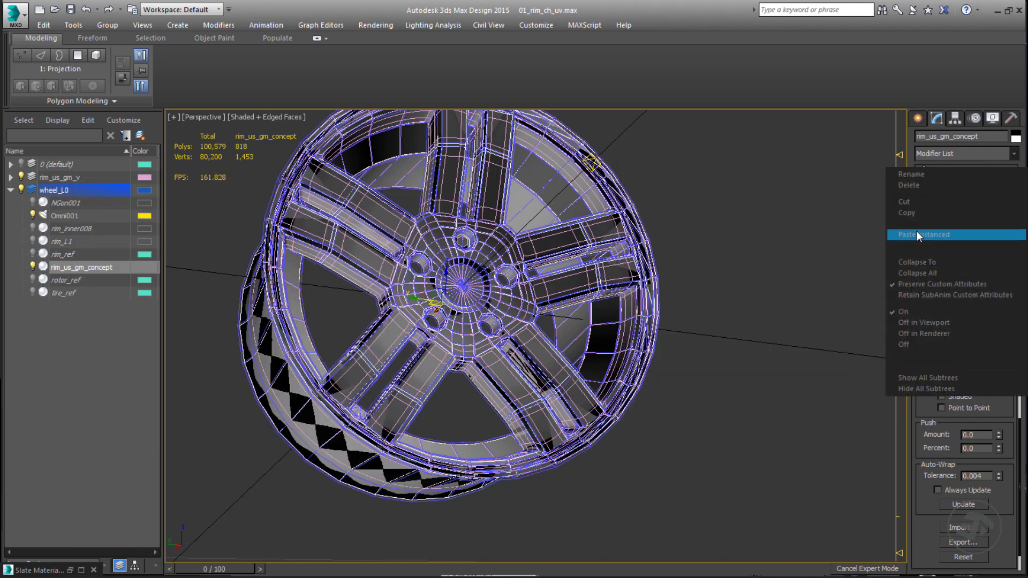
click(910, 262)
click(572, 346)
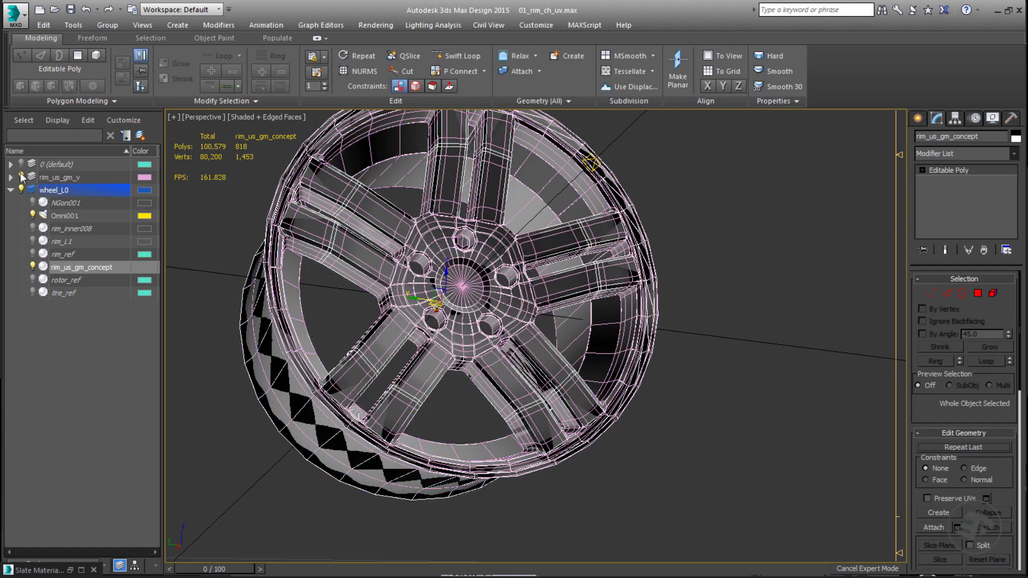
Hide the rim_us_gm_v layer and select the Omni light to examine the low-poly rim from the front
click(67, 216)
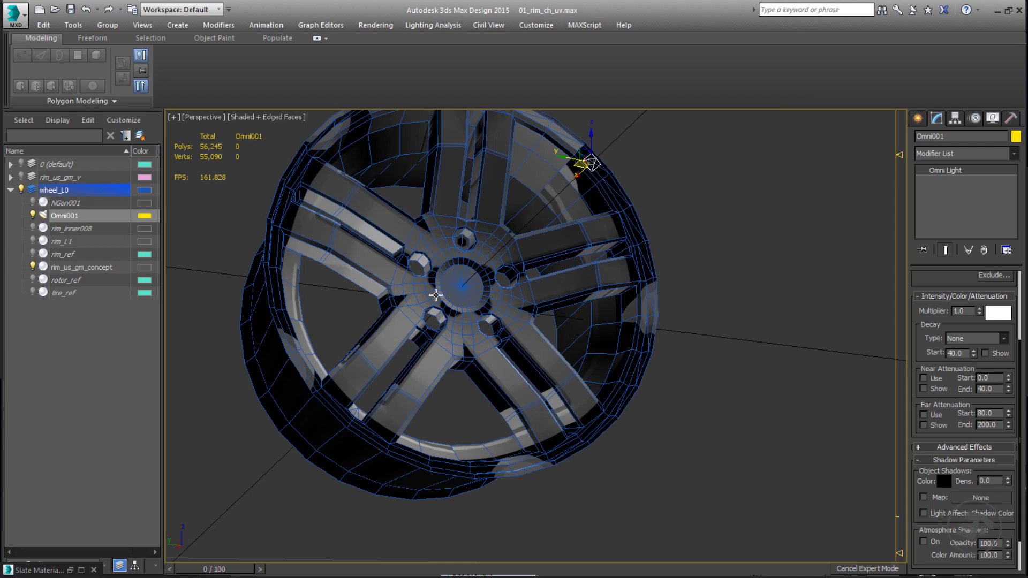
alt+middle_drag(468, 312, 445, 327)
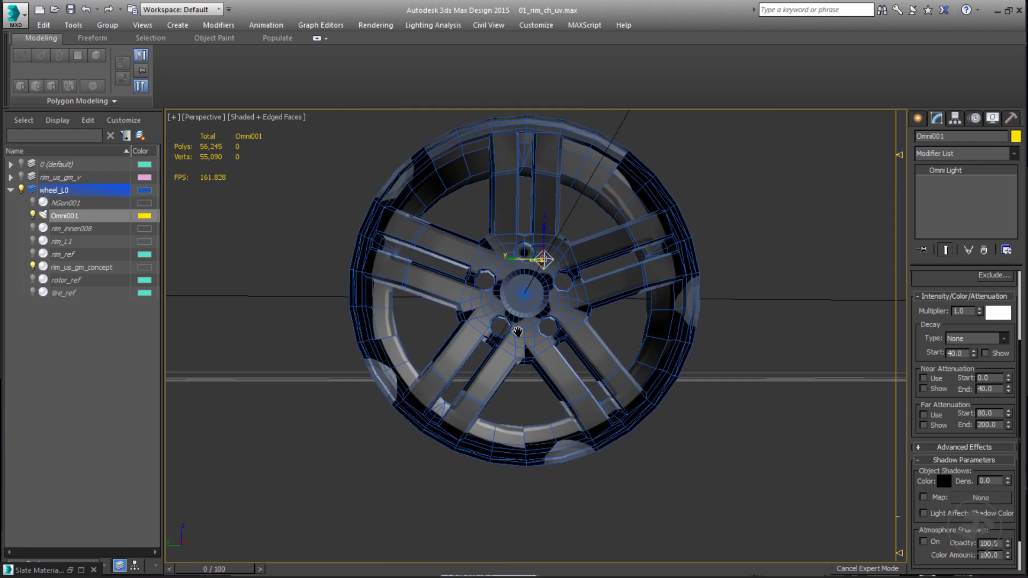
scroll(504, 343, up, 5)
scroll(558, 361, down, 5)
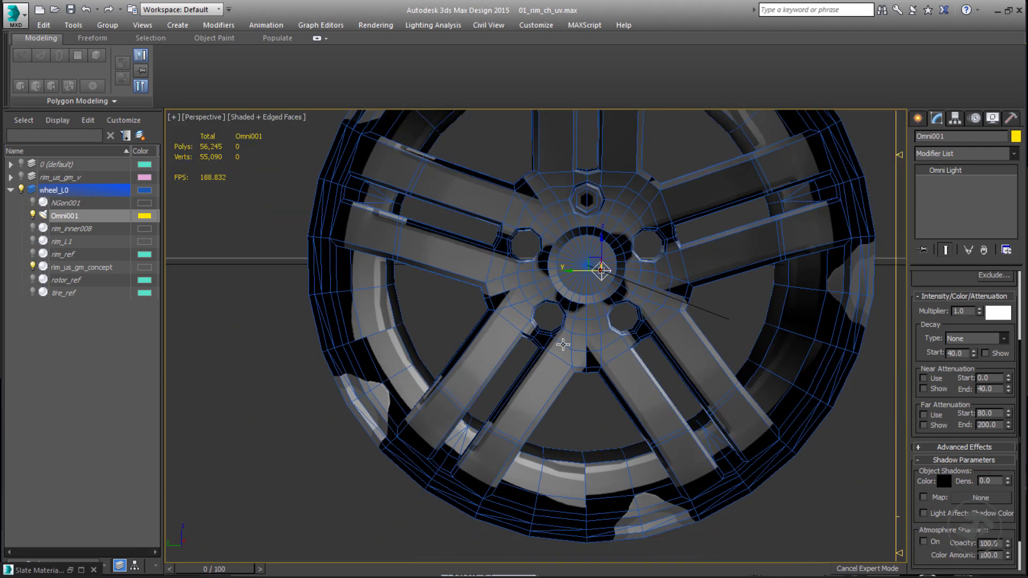
Add an Unwrap UVW modifier to rim_us_gm_concept and open its UV editor
click(587, 301)
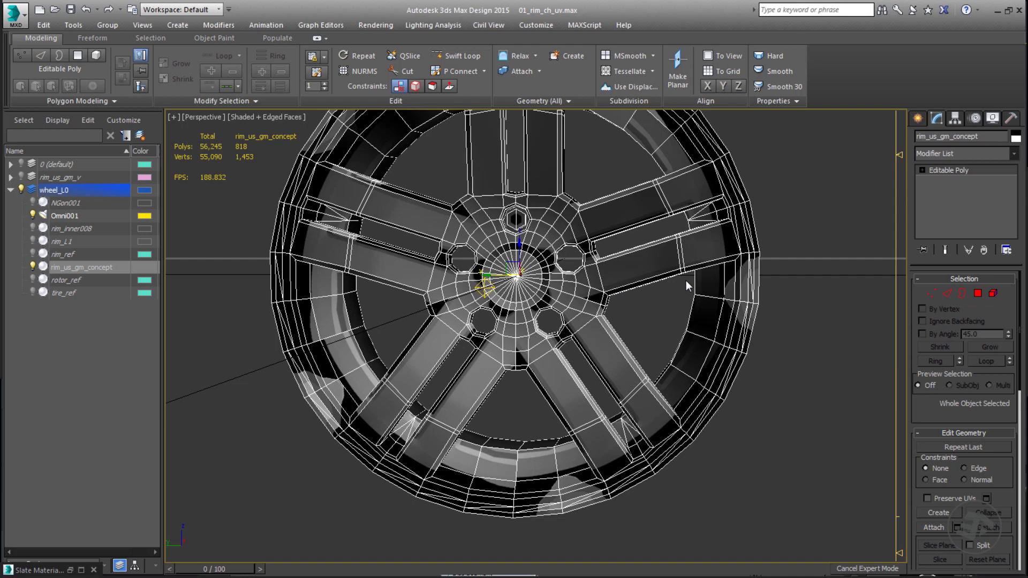
click(1014, 154)
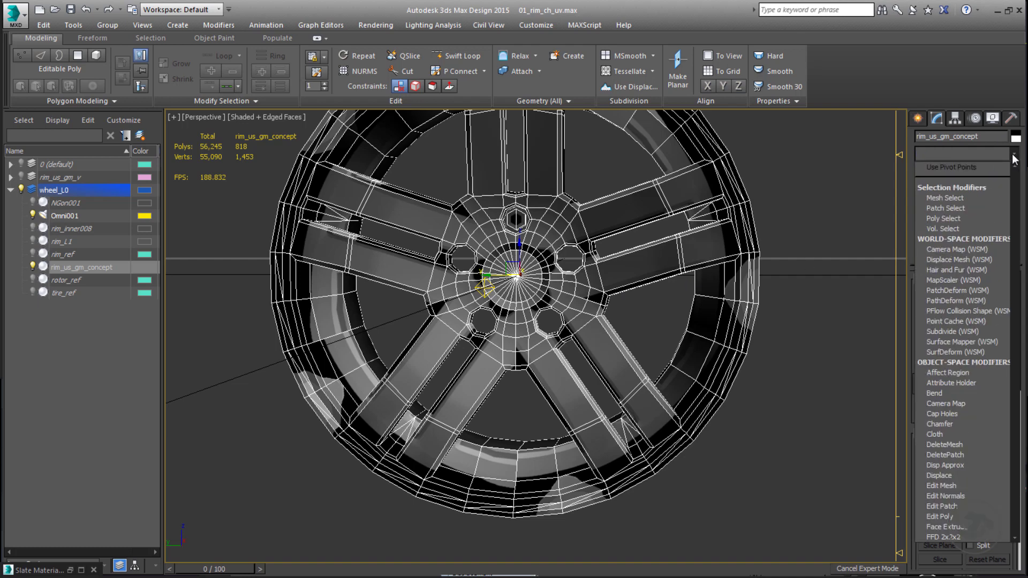
scroll(958, 428, down, 15)
click(957, 441)
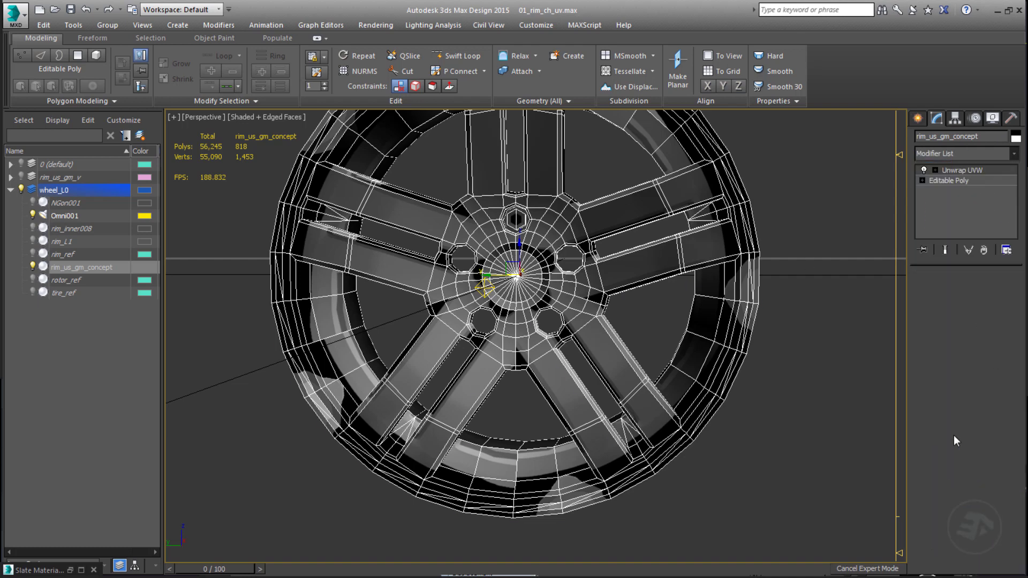
click(964, 428)
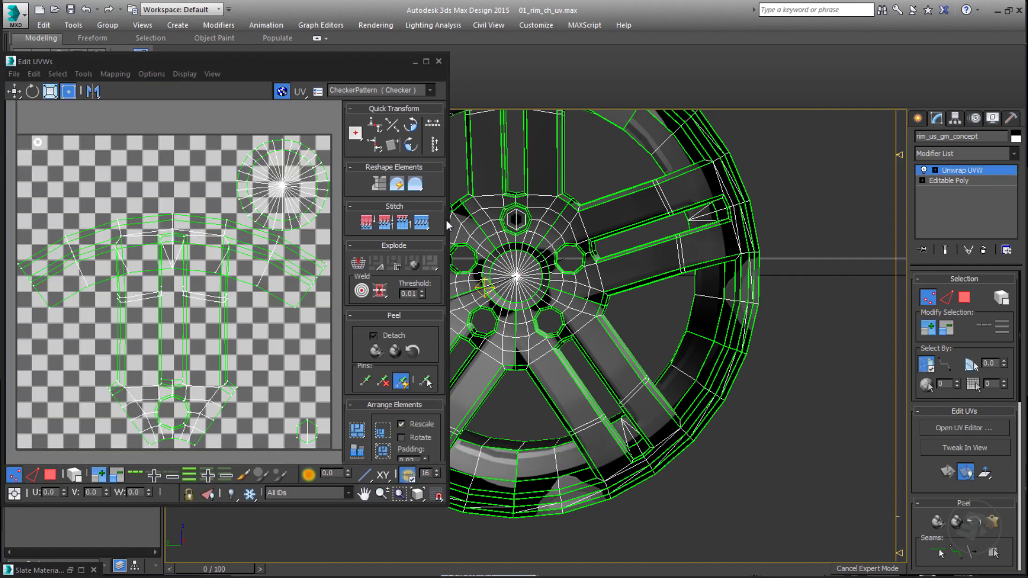
Display the baked_rim_us_gm_concept map as the UV editor's background instead of the checker pattern
click(381, 70)
click(396, 90)
click(397, 111)
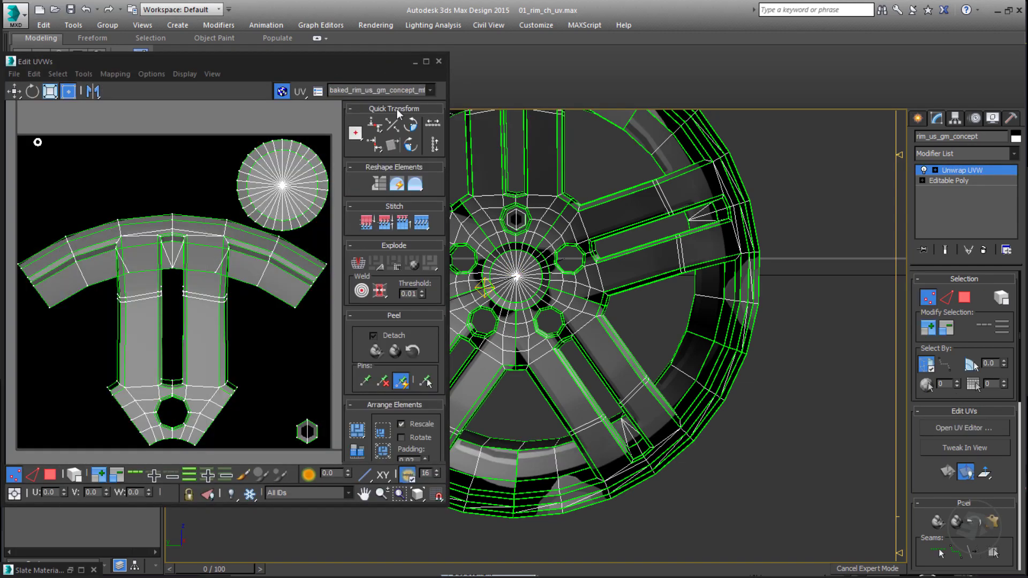
Move the spoke shell lying below the UV tile onto the matching shell over the baked texture, with snapping on
click(426, 62)
scroll(471, 177, down, 5)
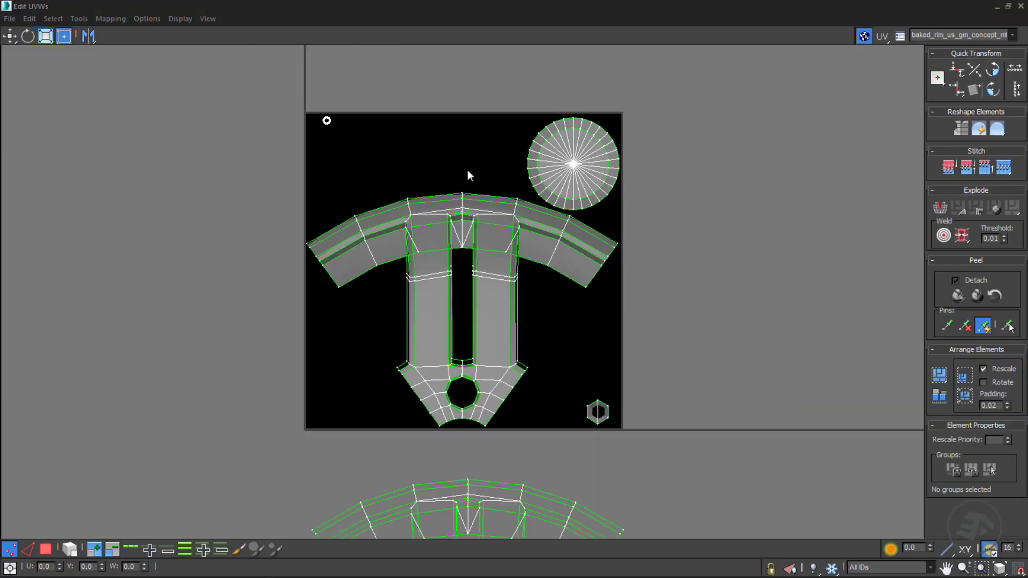
middle_drag(408, 301, 411, 255)
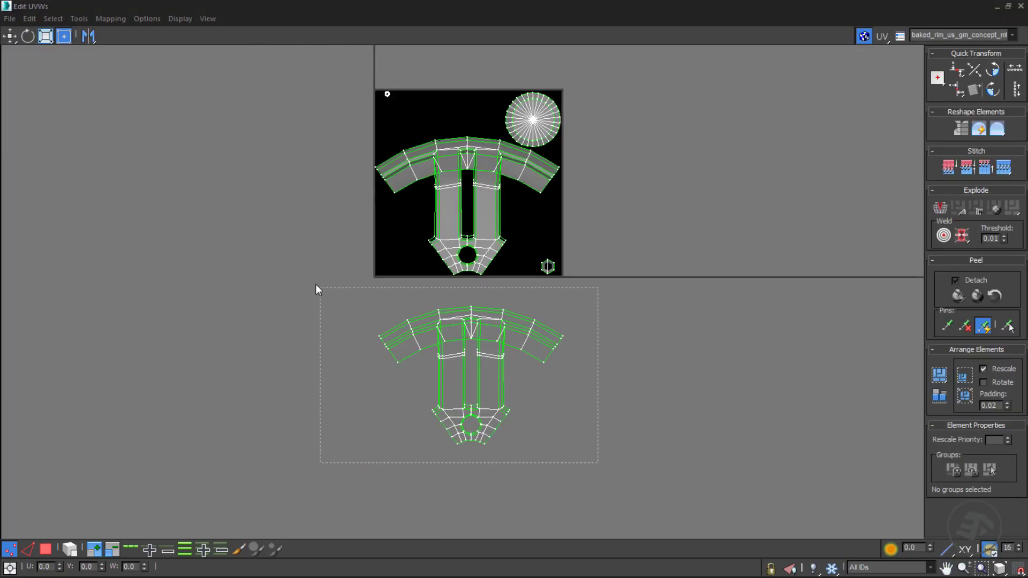
drag(316, 285, 340, 314)
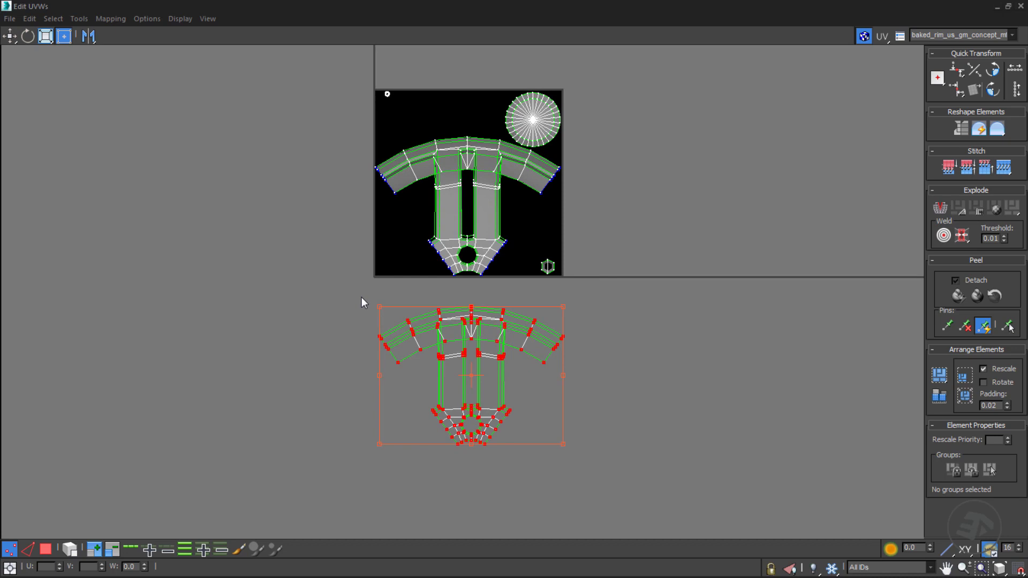
key(ctrl+s)
drag(472, 418, 469, 254)
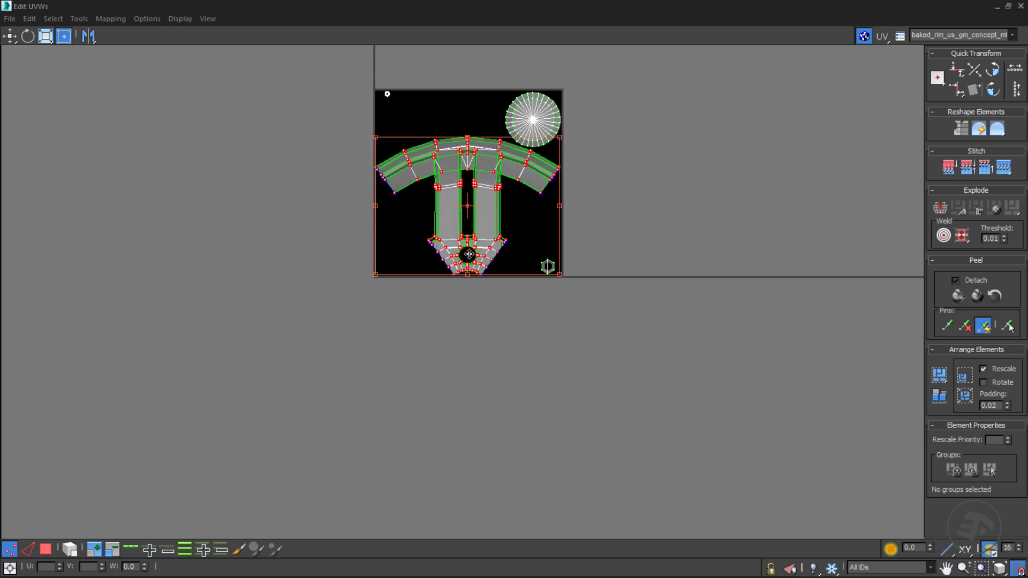
Nudge the selected spoke shell so its vertices at the hub end coincide with those of the shell underneath
scroll(469, 248, up, 5)
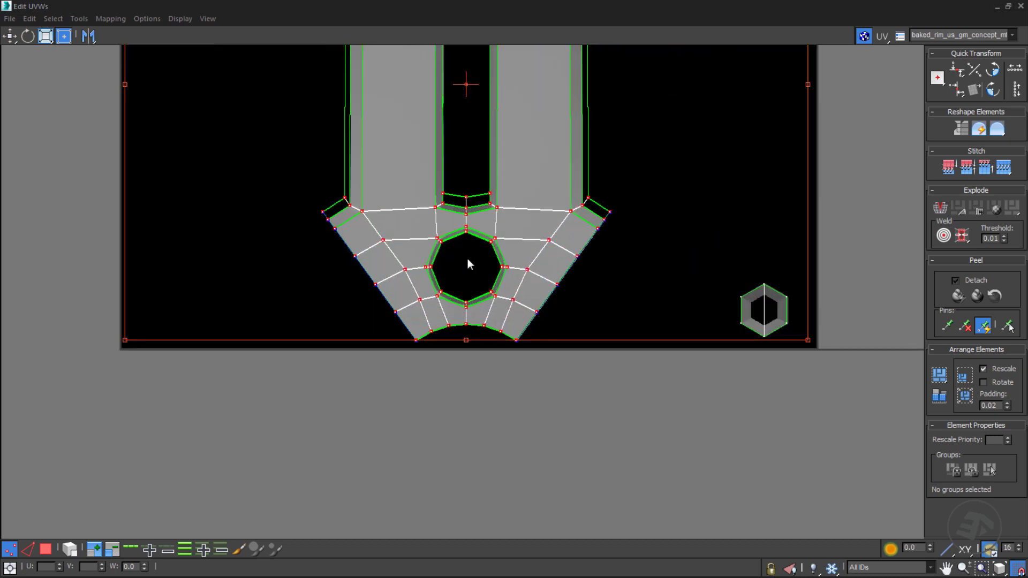
scroll(408, 271, up, 4)
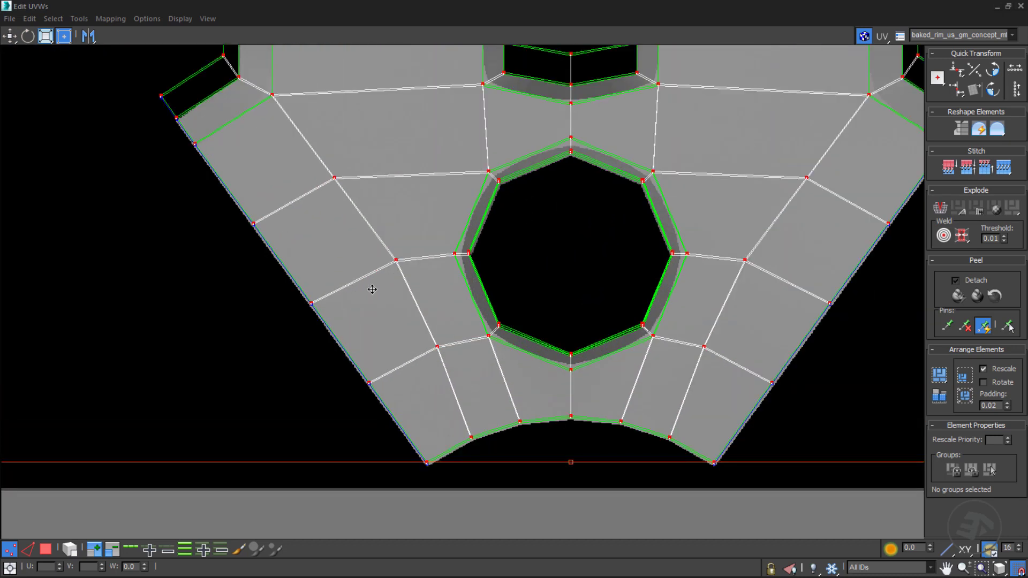
scroll(463, 451, up, 5)
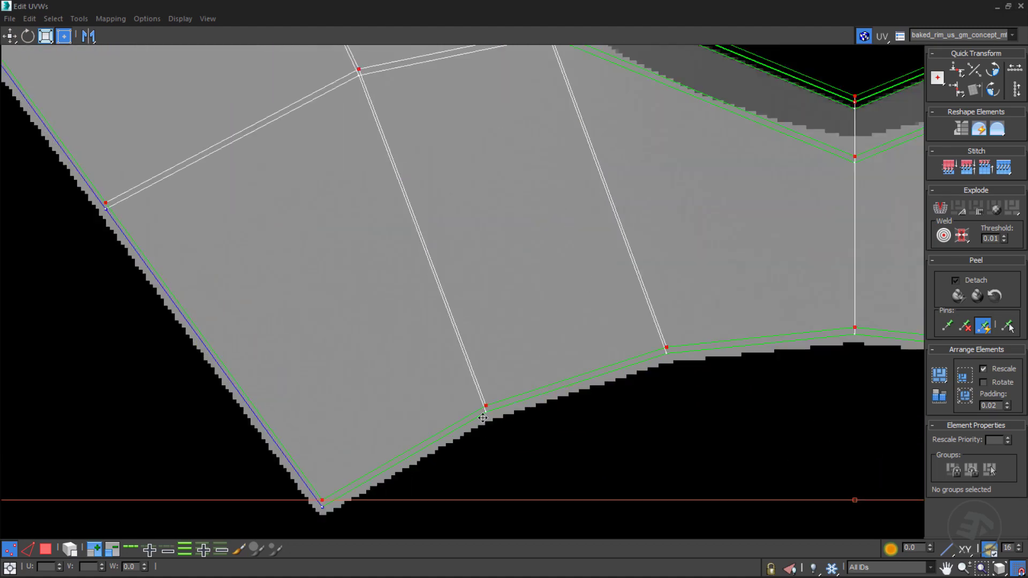
drag(486, 403, 486, 409)
scroll(487, 409, down, 5)
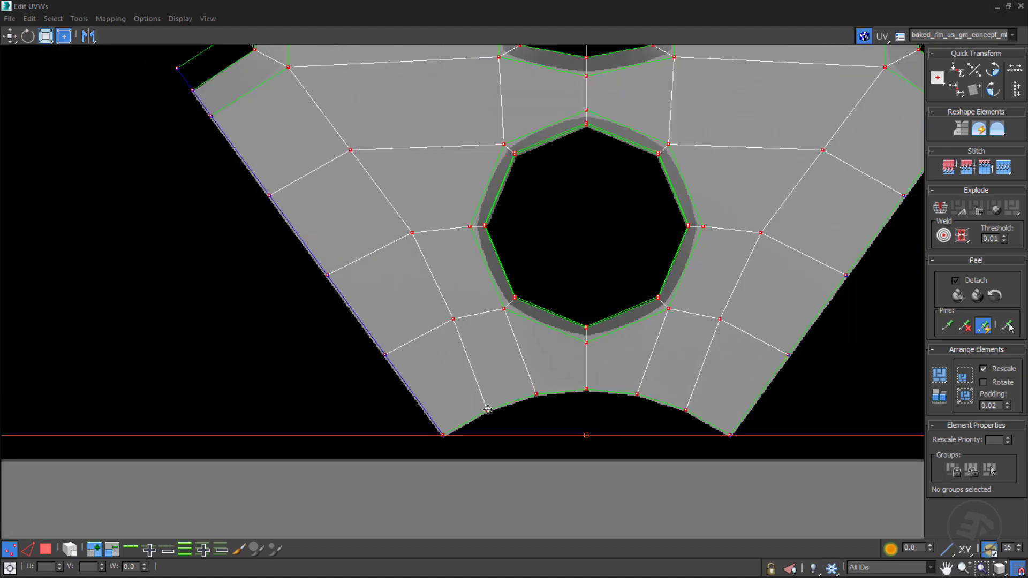
Check the spoke shell's alignment with the baked texture along the outer arc, spokes and hub, and deselect it
scroll(332, 294, down, 4)
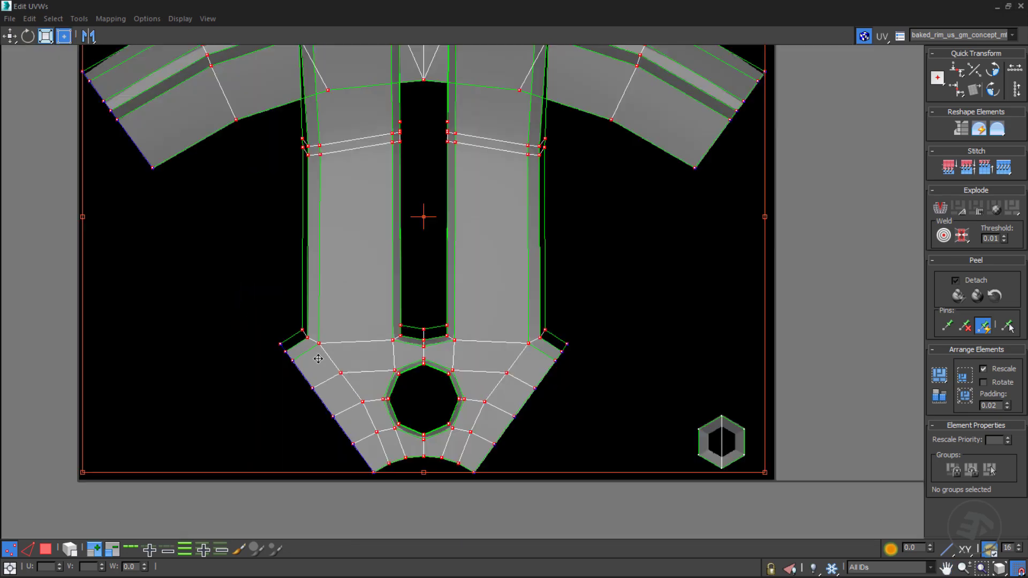
scroll(320, 359, down, 1)
middle_drag(385, 256, 400, 348)
scroll(263, 227, up, 2)
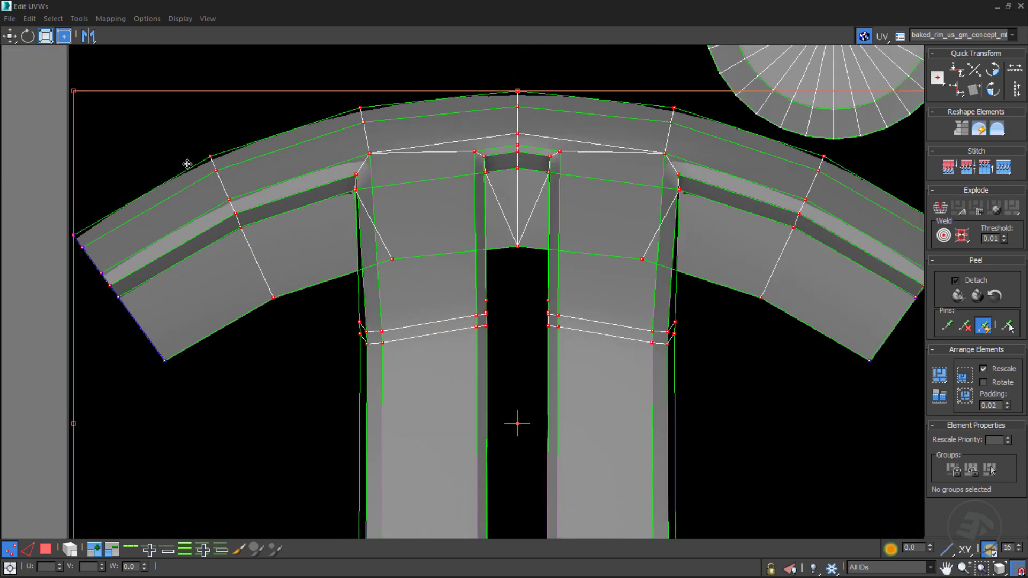
scroll(190, 156, up, 2)
scroll(82, 267, down, 1)
middle_drag(550, 138, 383, 143)
middle_drag(802, 241, 679, 198)
scroll(504, 244, down, 2)
middle_drag(550, 366, 550, 284)
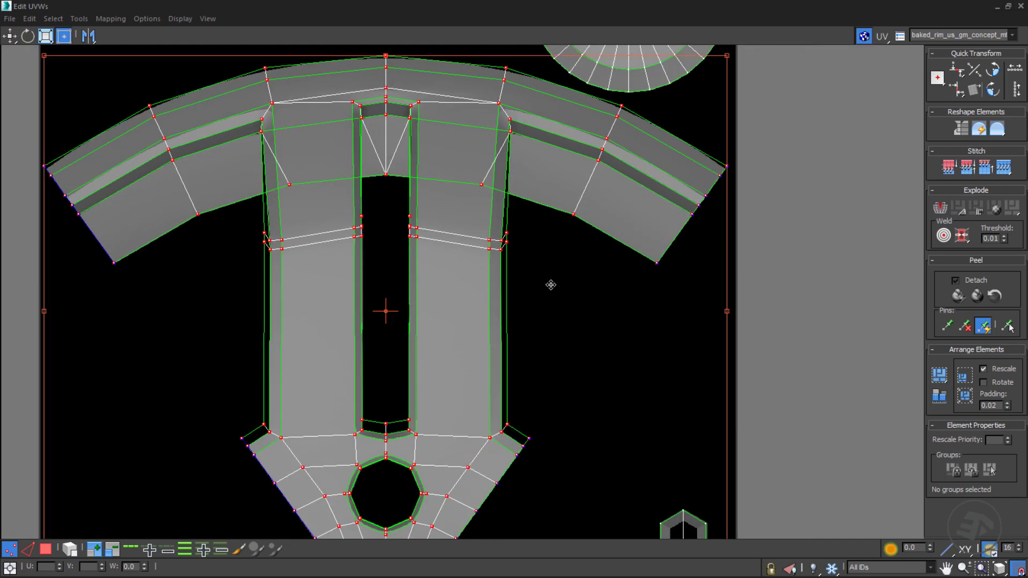
scroll(549, 287, down, 1)
middle_drag(589, 231, 606, 358)
click(769, 133)
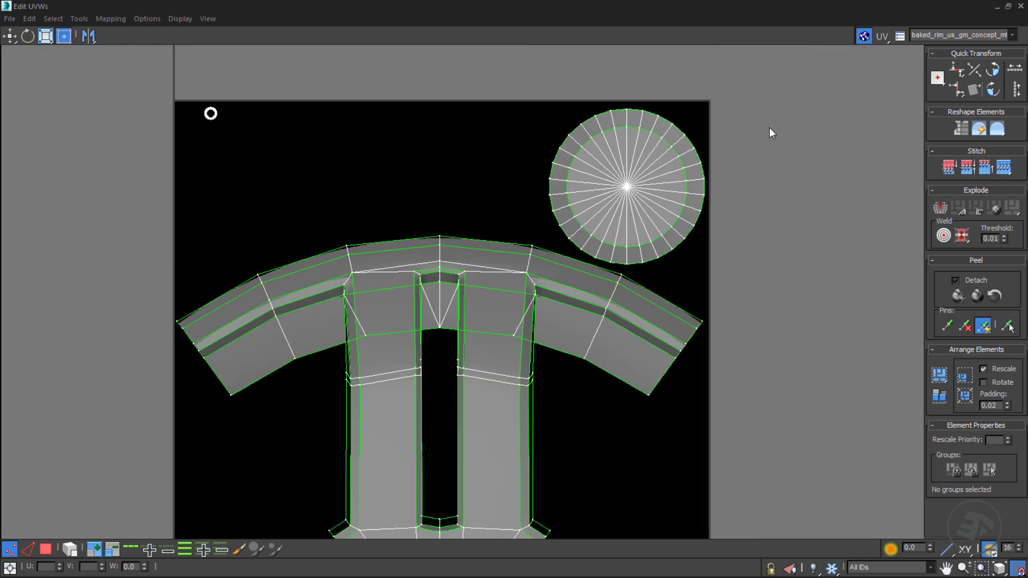
Close the UV editor and collapse the Unwrap UVW modifier on rim_us_gm_concept down to Editable Poly
click(1021, 8)
right_click(947, 167)
click(921, 259)
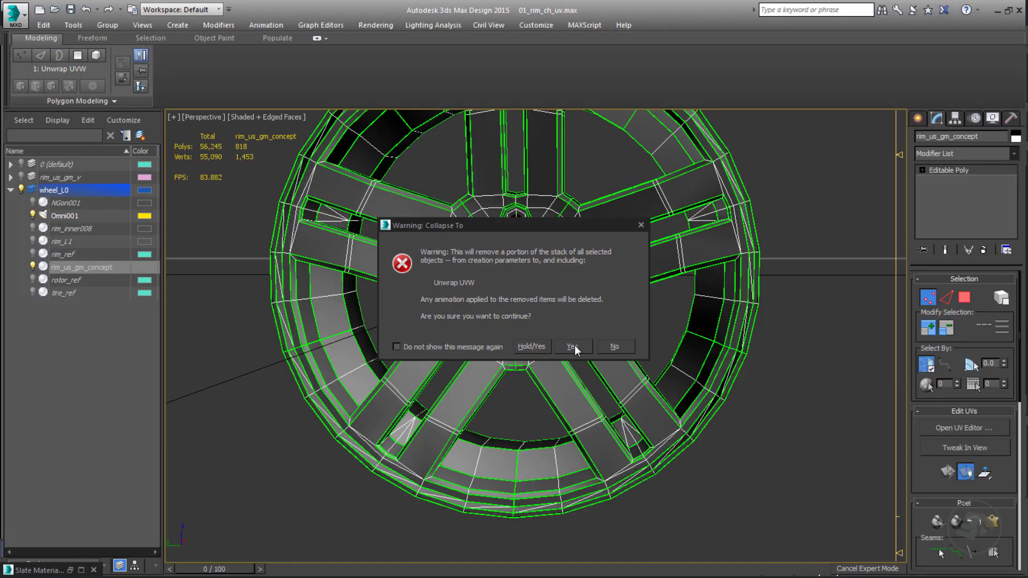
click(574, 345)
Examine the baked texture on the rim's spokes, inner slots and hub from close up and at an angle
alt+middle_drag(471, 311, 398, 384)
scroll(546, 446, up, 5)
alt+middle_drag(551, 394, 523, 337)
scroll(523, 337, down, 4)
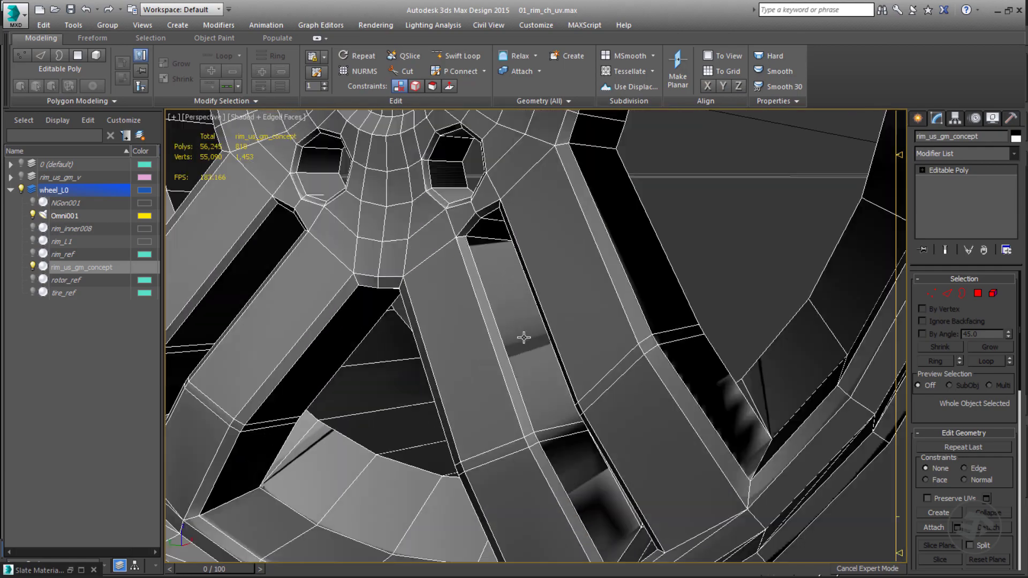
alt+middle_drag(378, 352, 500, 421)
scroll(445, 302, down, 4)
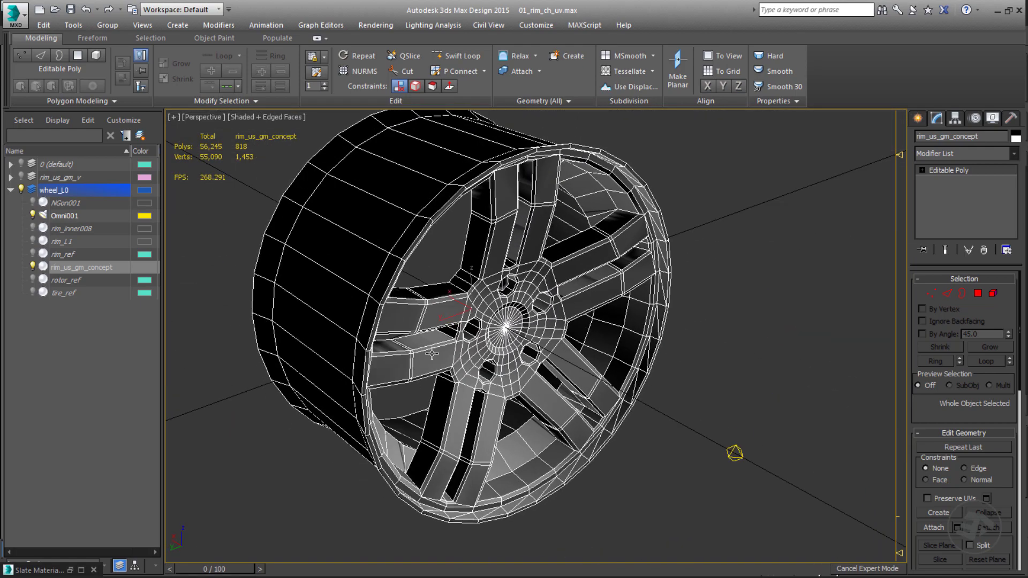
Switch to Photoshop and resize rim_us_gm_conceptdiffuse.png to 515 pixels wide and high
key(alt+Tab)
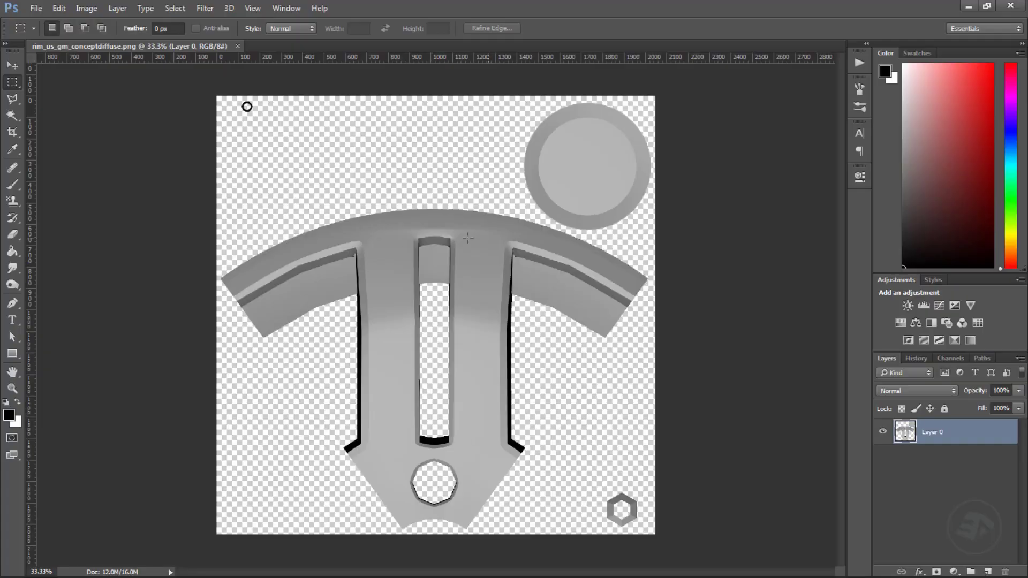
click(86, 8)
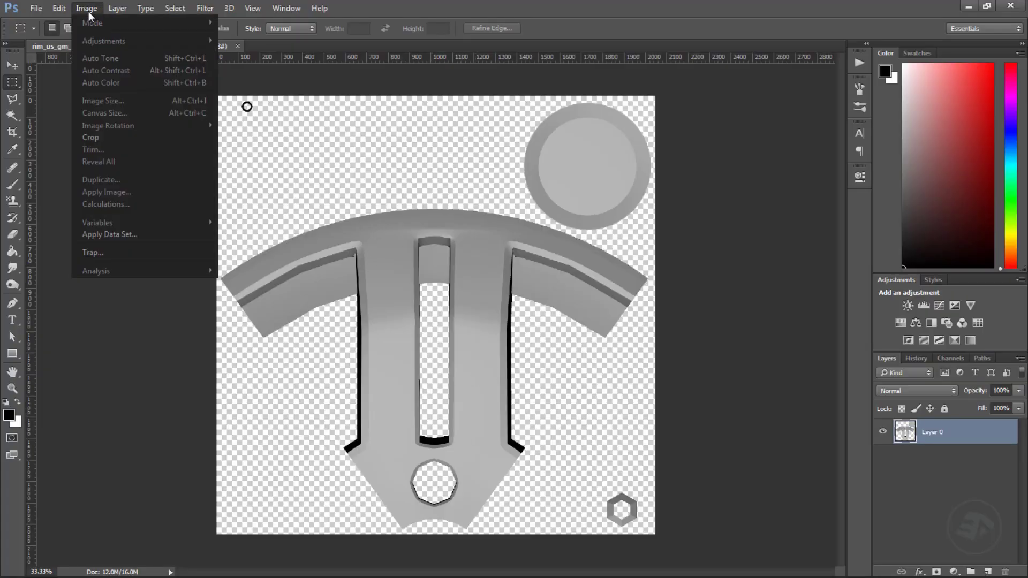
click(102, 98)
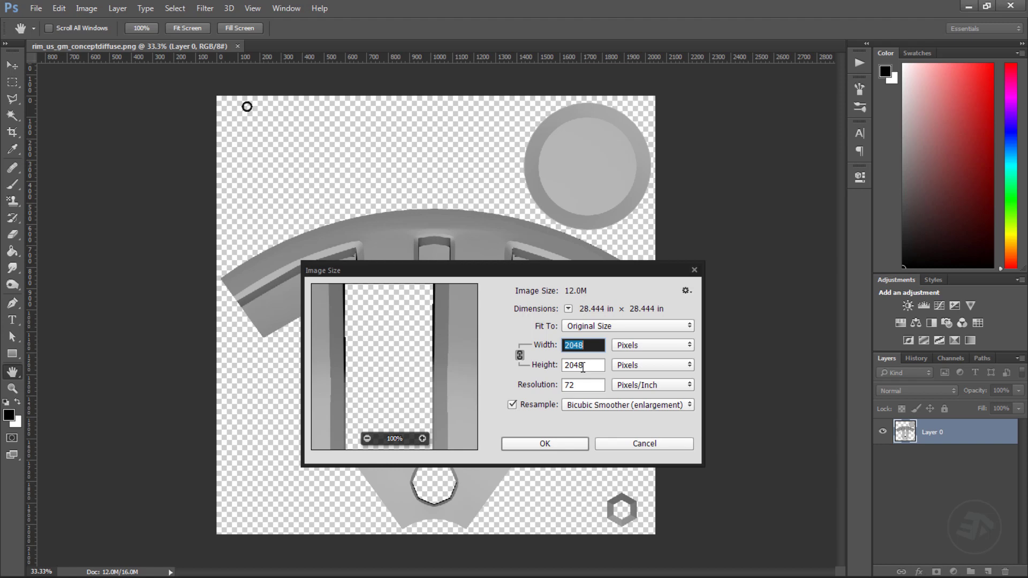
text(515)
click(566, 442)
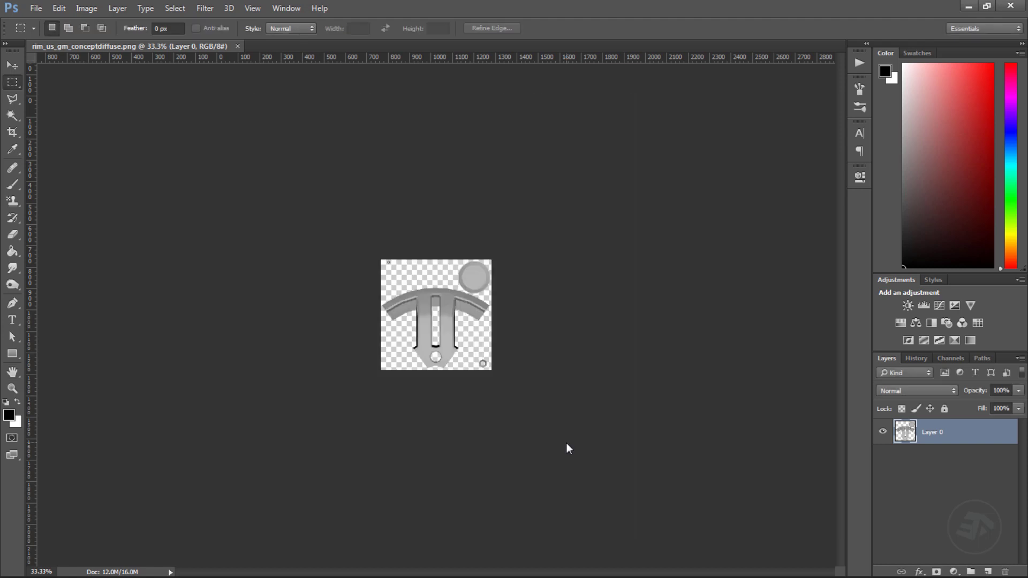
Place the rim_08_us_gm UV wireframe above the texture and add an empty layer between it and Layer 0
alt+scroll(467, 344, up, 14)
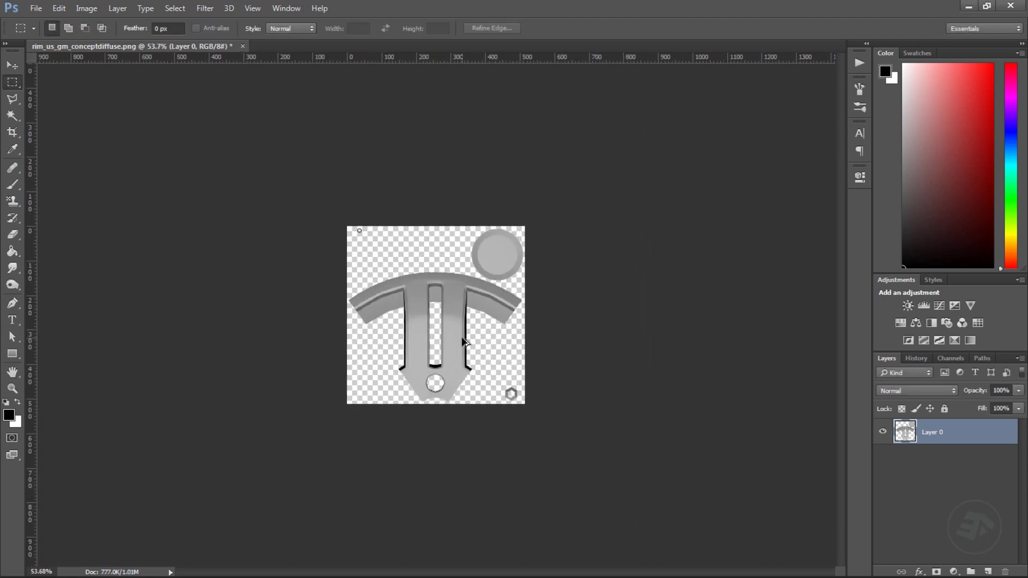
key(Return)
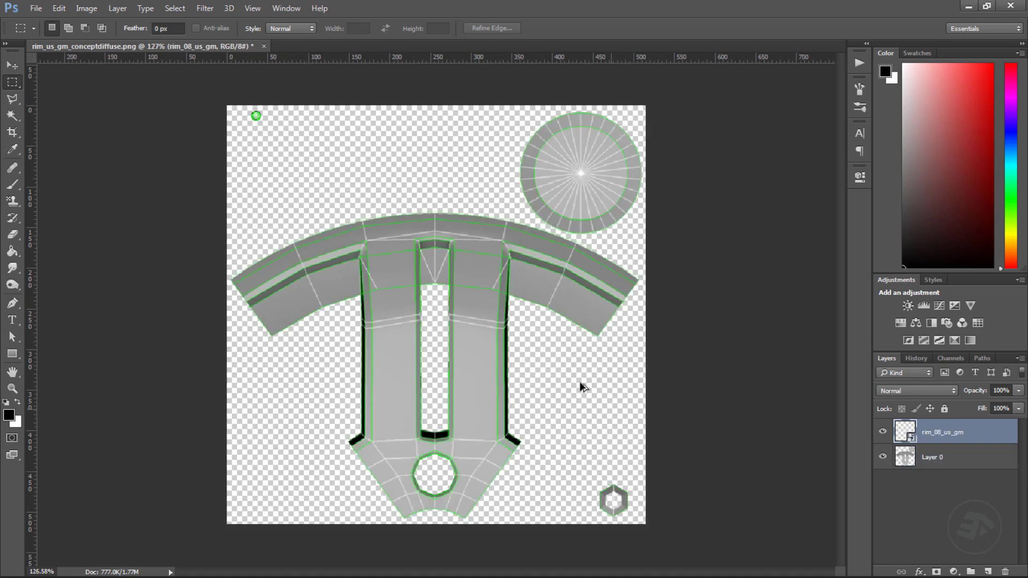
click(935, 460)
alt+scroll(531, 427, up, 10)
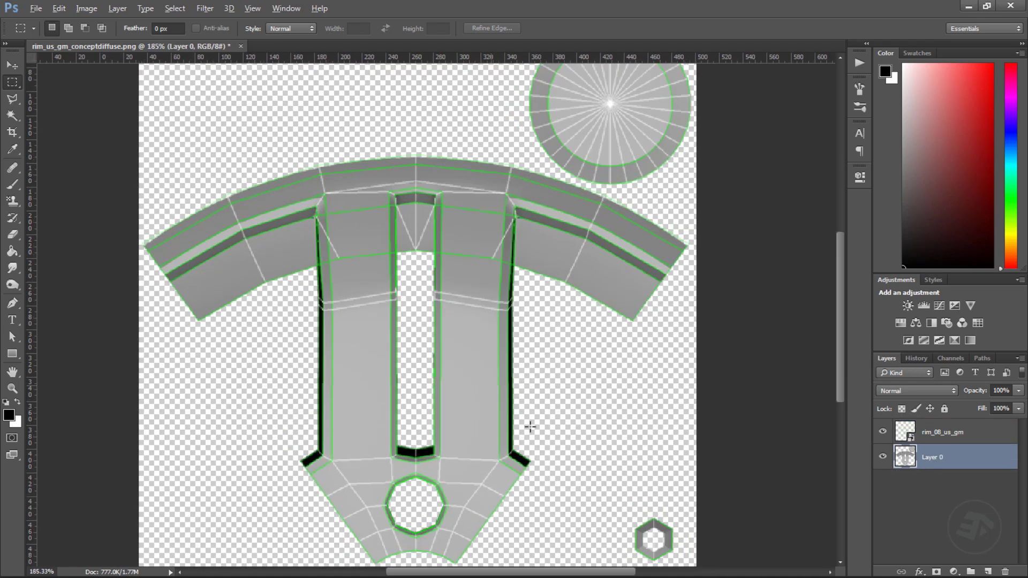
scroll(609, 435, down, 2)
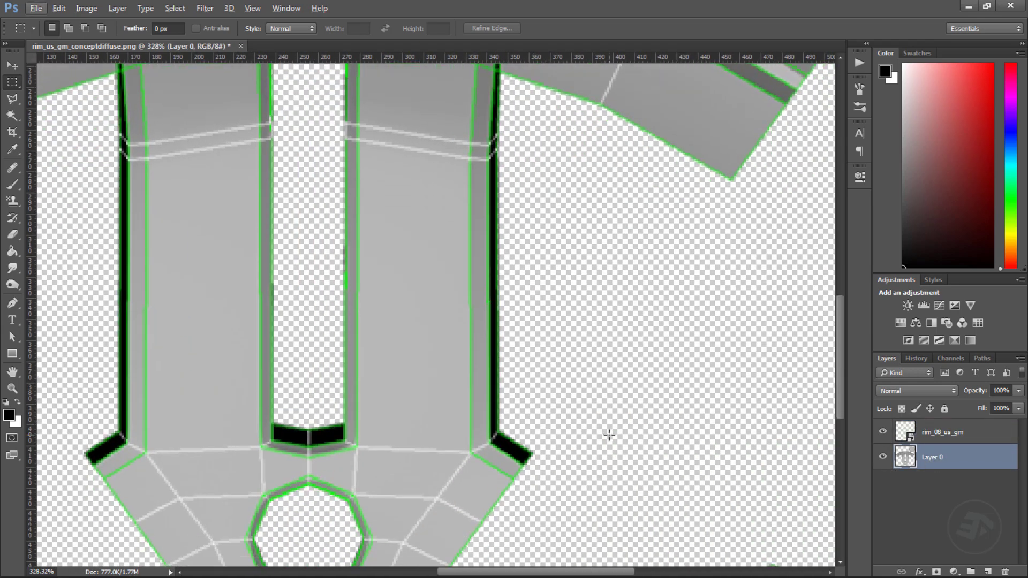
click(988, 571)
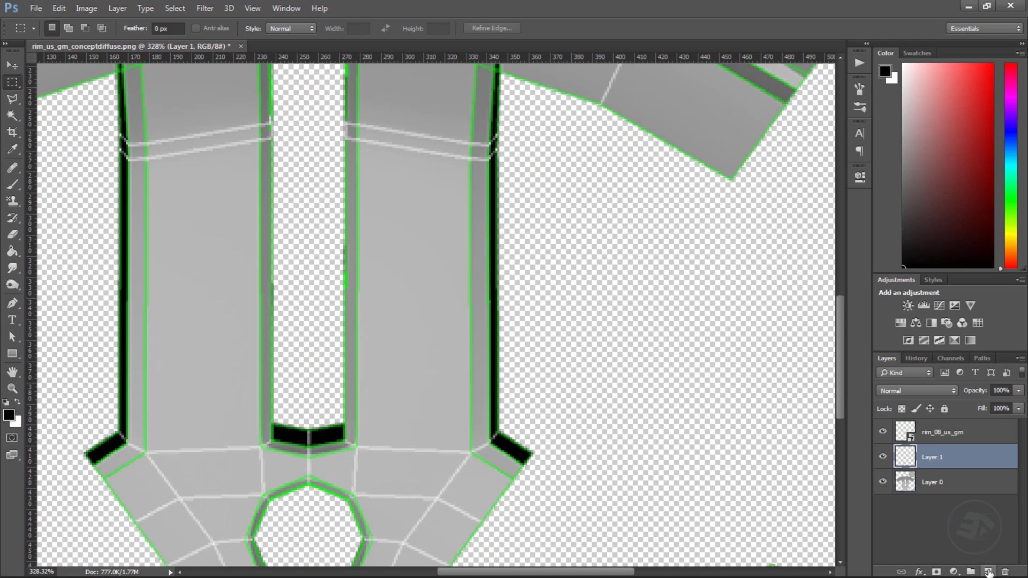
Start a Pen tool shape around the black patch at the spoke's lower outer corner and fill it with grey sampled from the adjacent bevel
click(22, 303)
alt+scroll(535, 464, up, 10)
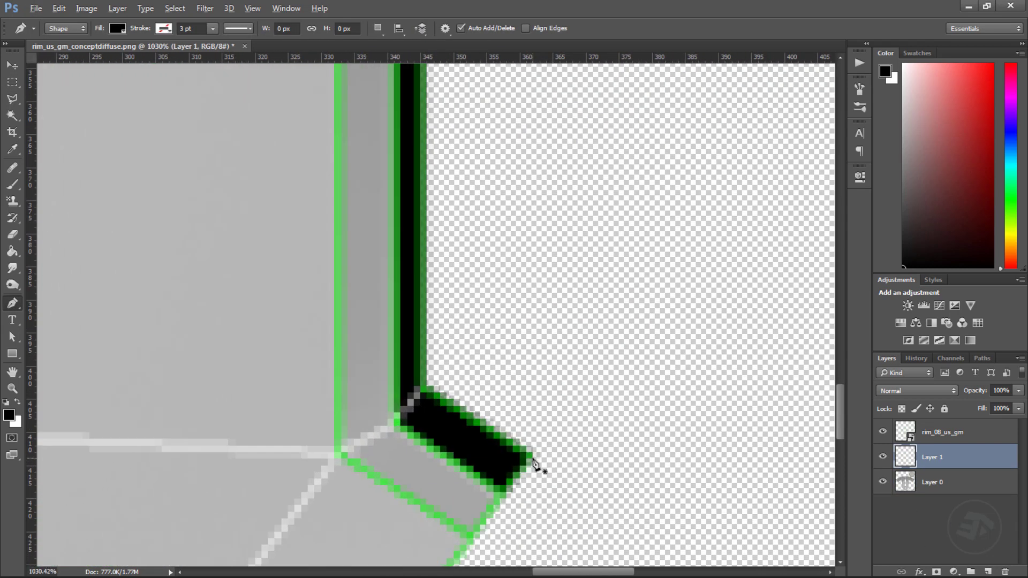
alt+scroll(535, 463, up, 3)
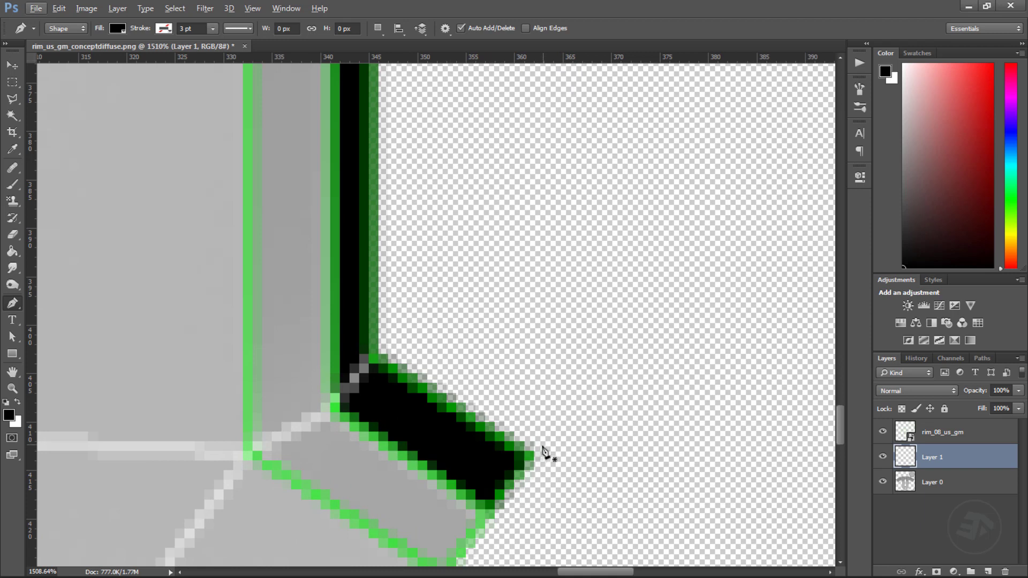
click(553, 442)
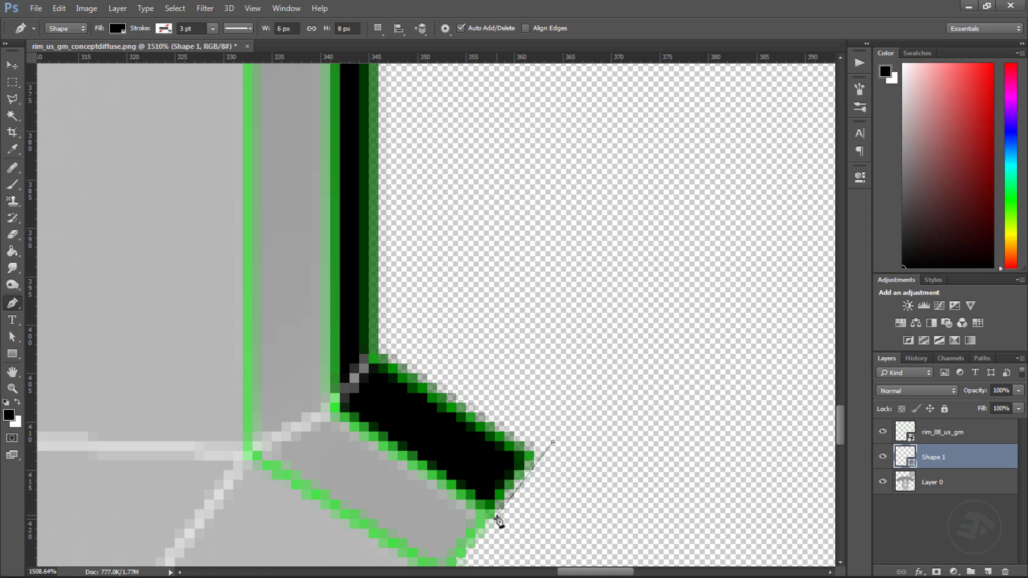
click(332, 405)
scroll(329, 364, up, 2)
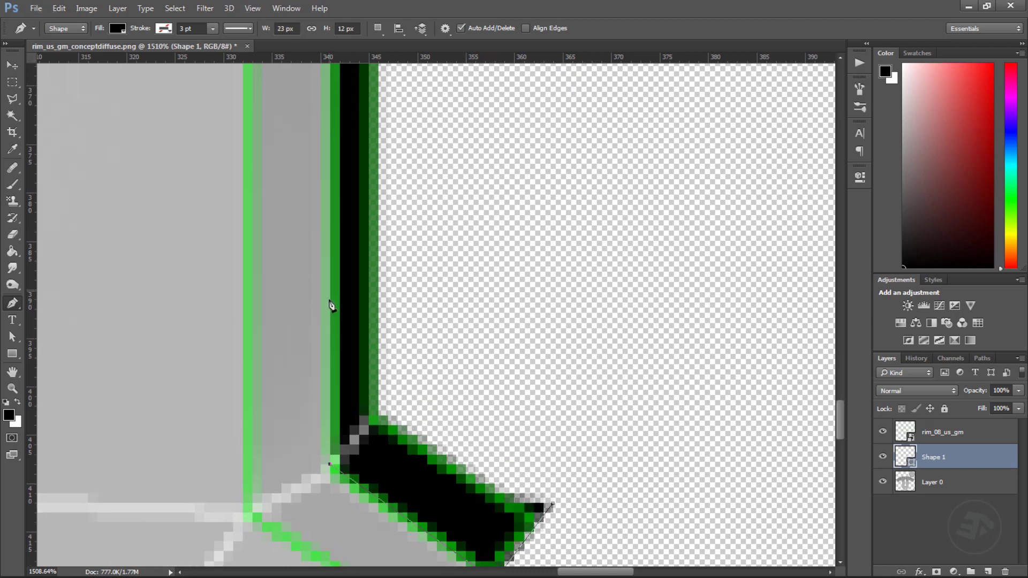
click(117, 29)
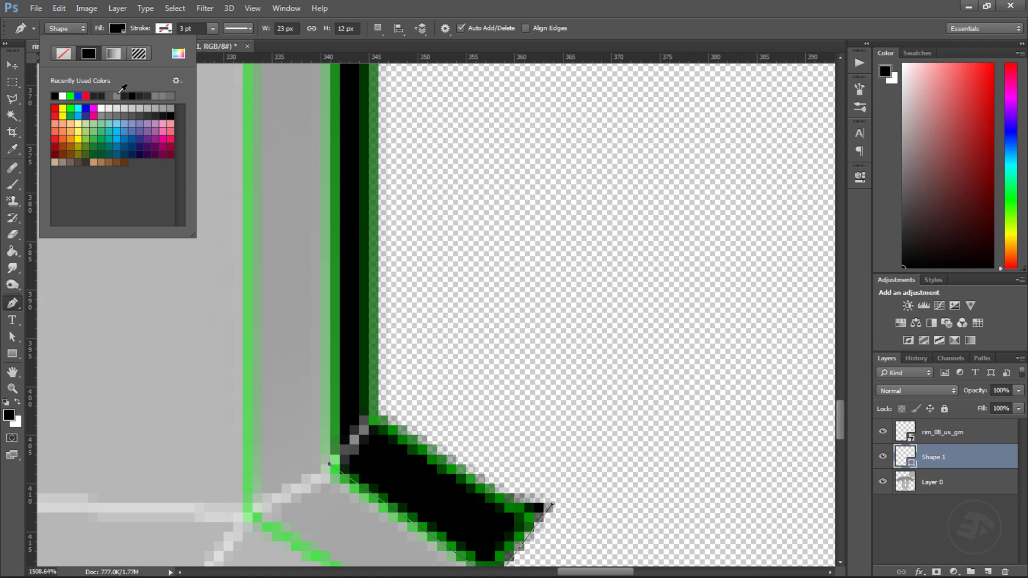
click(274, 205)
Extend the grey Pen shape up the inner edge of the spoke's black side strip, adding anchor points up to the corner under the arch
alt+scroll(407, 206, down, 1)
alt+scroll(407, 206, down, 3)
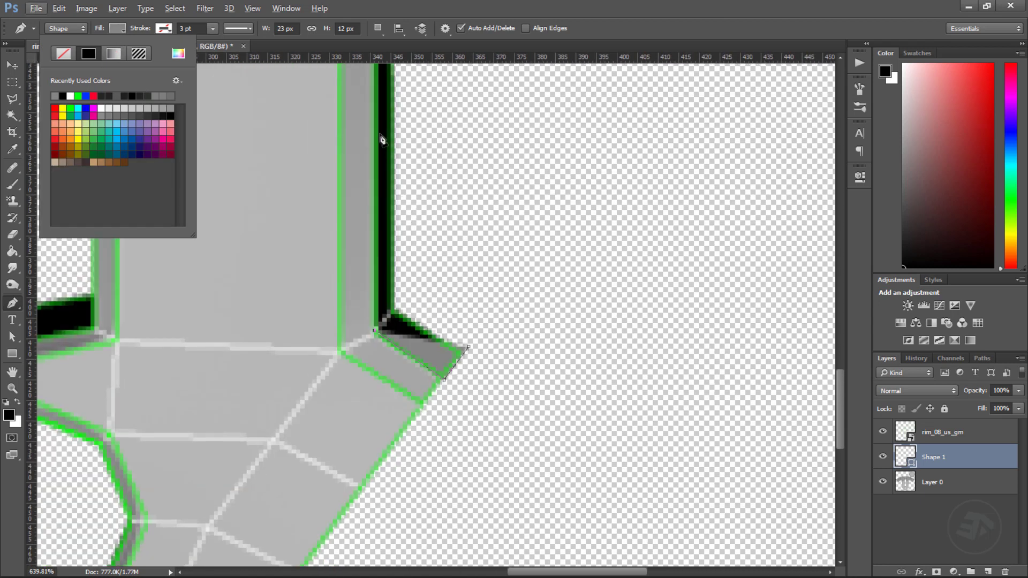
scroll(381, 142, up, 5)
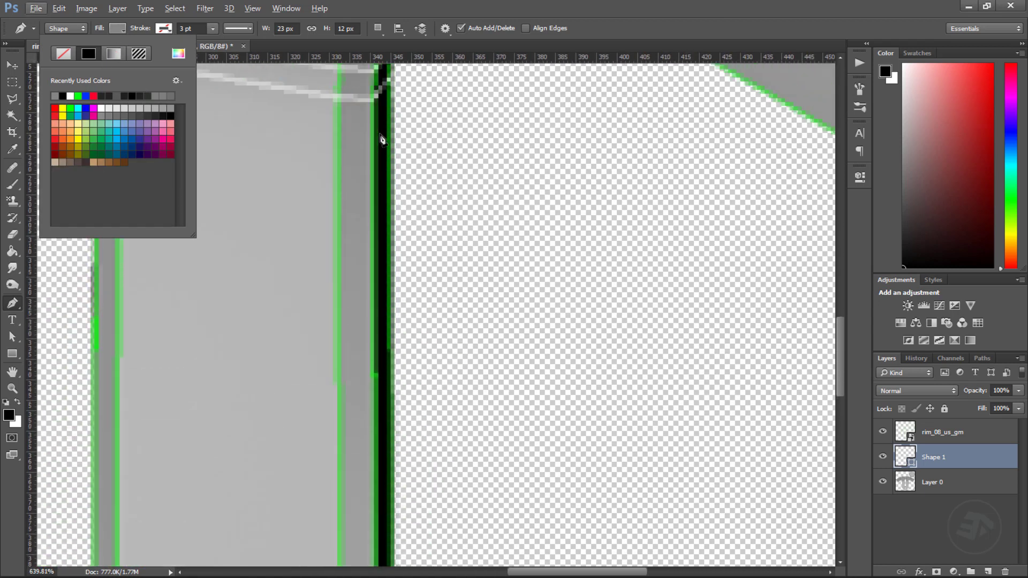
click(374, 132)
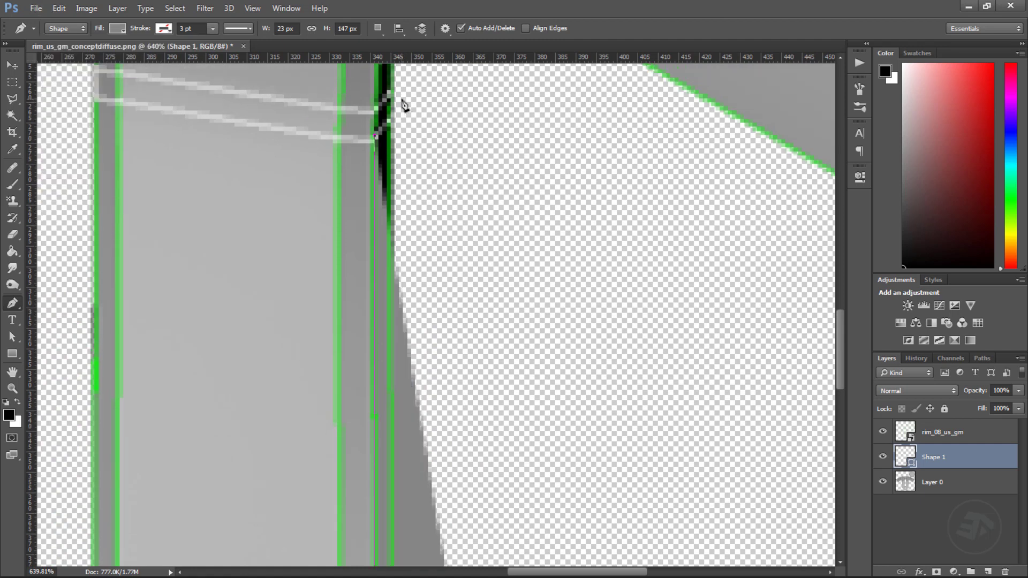
scroll(403, 107, up, 4)
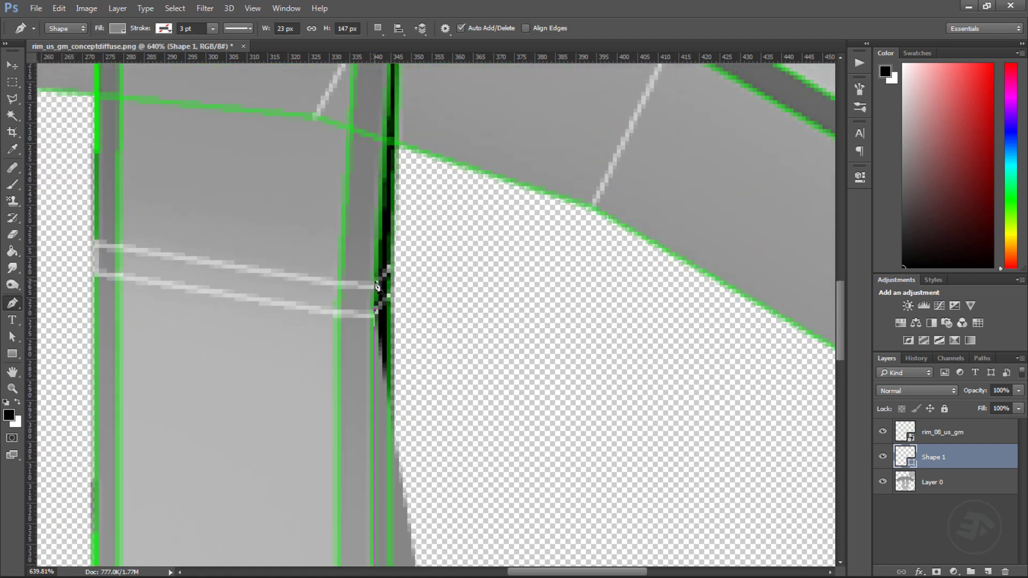
scroll(402, 207, up, 4)
click(404, 122)
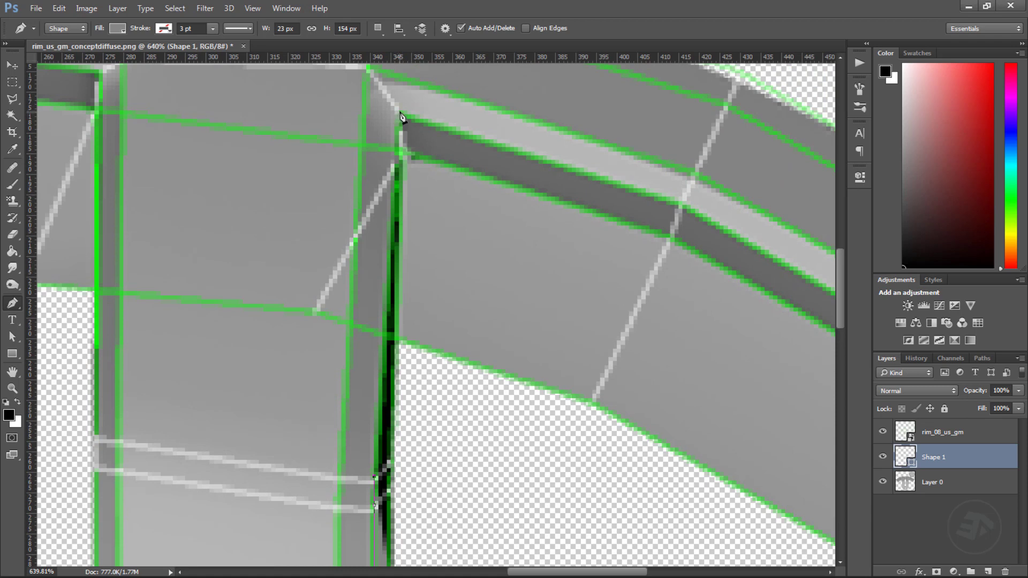
Bring the shape's outline back down the strip's outer edge and close it at the outer corner patch
scroll(401, 257, down, 1)
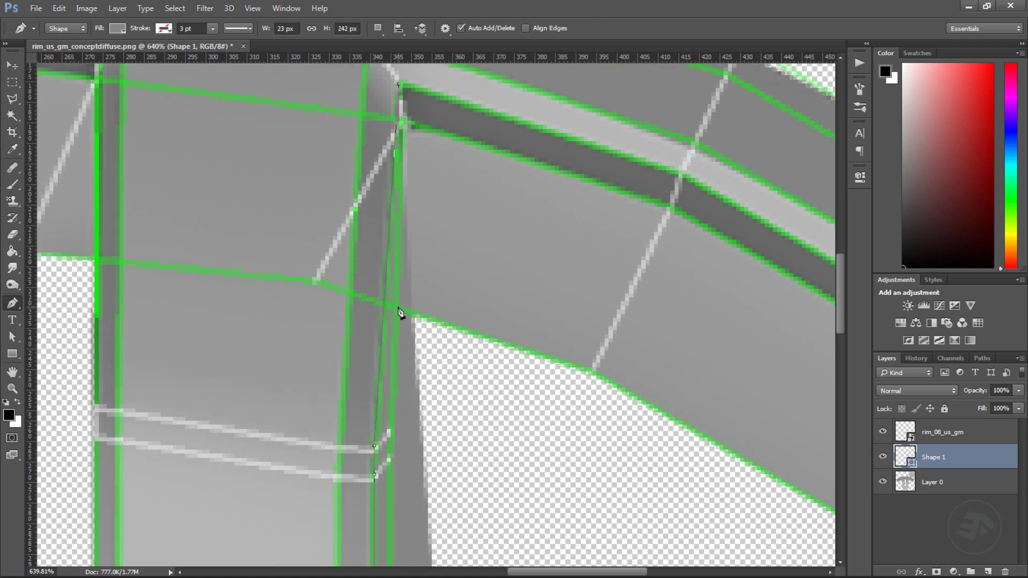
click(395, 311)
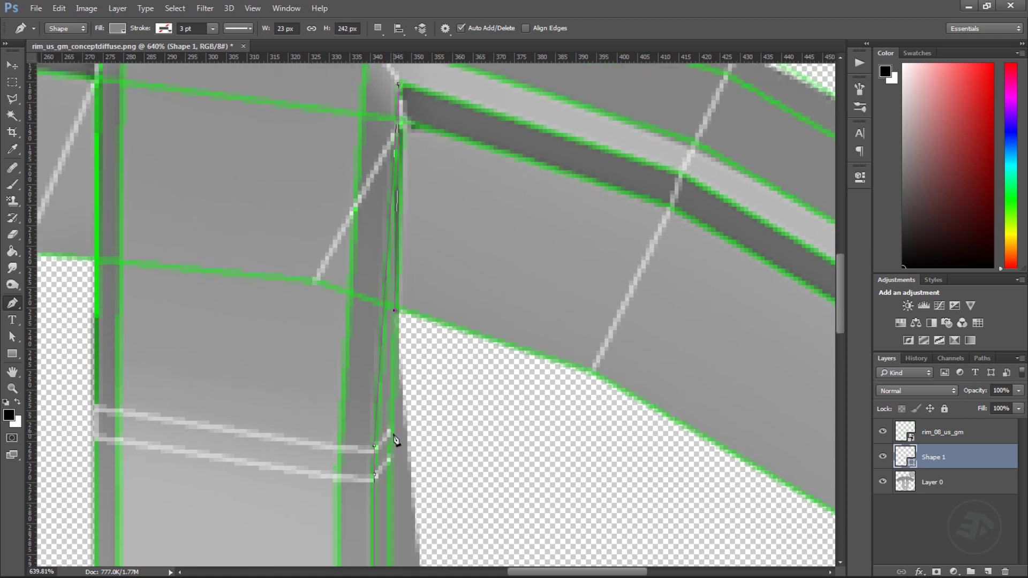
alt+scroll(409, 428, down, 4)
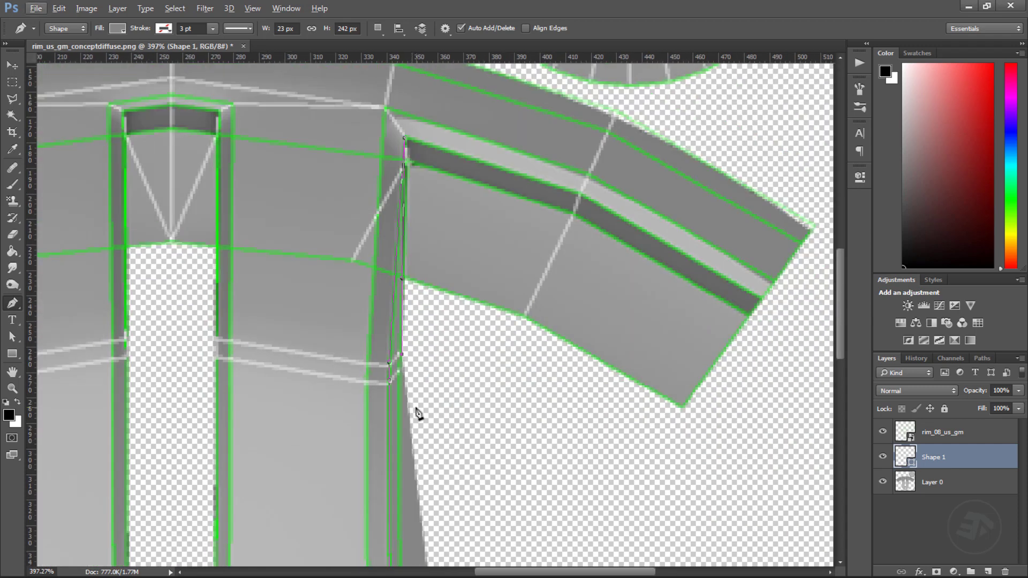
scroll(423, 407, down, 4)
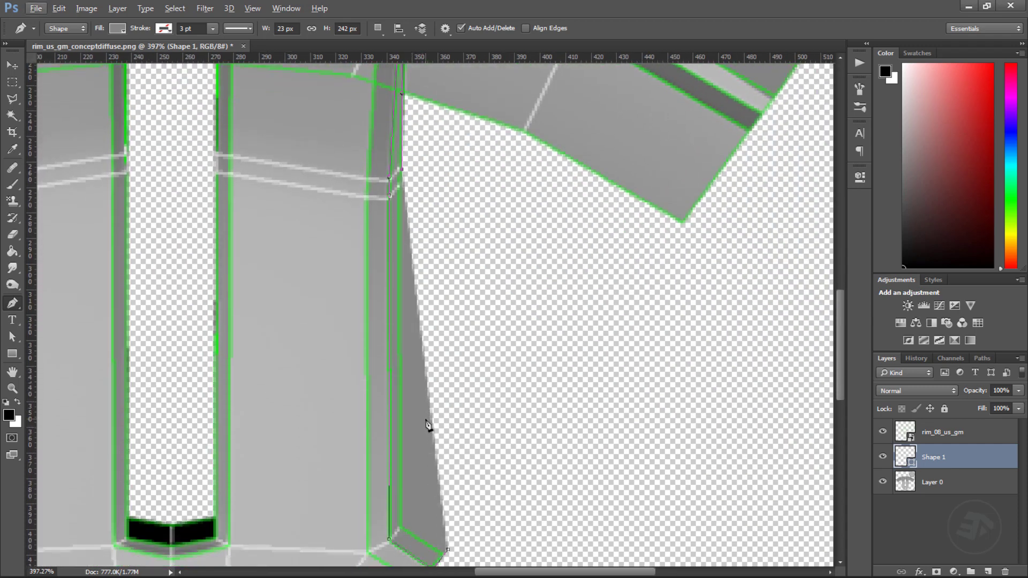
click(407, 494)
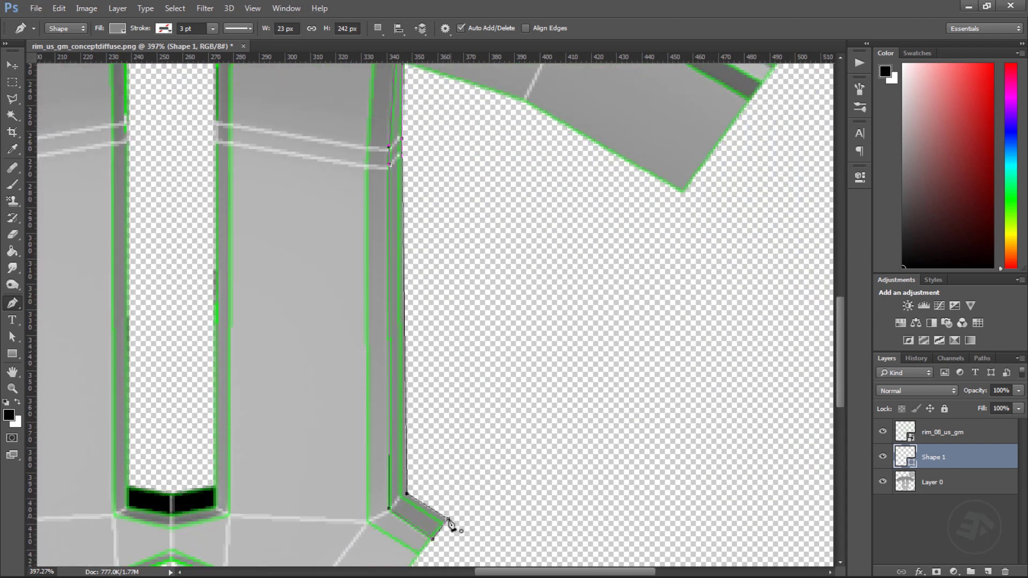
alt+scroll(493, 470, down, 3)
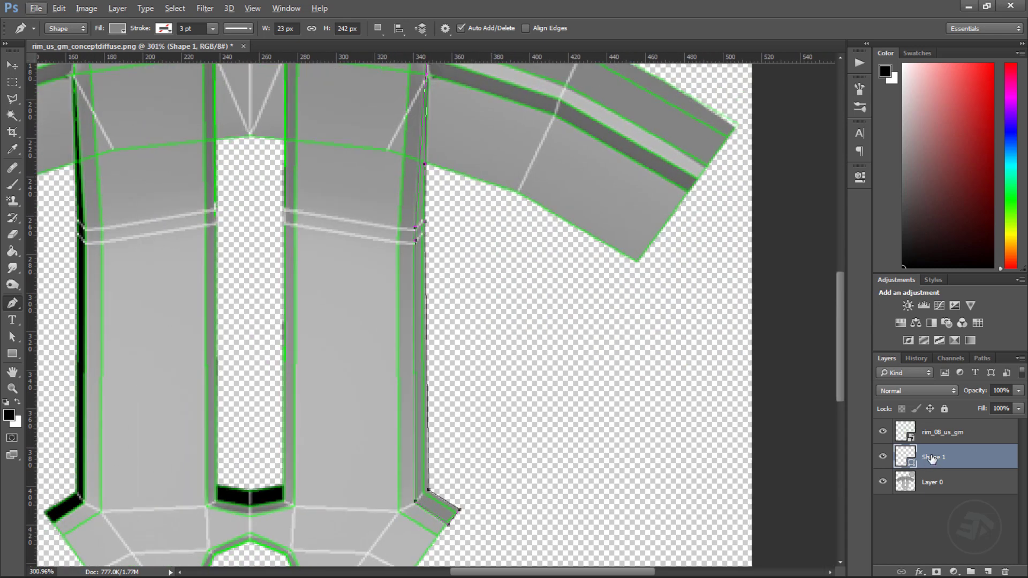
Duplicate the Shape 1 layer
right_click(969, 461)
click(868, 159)
key(Return)
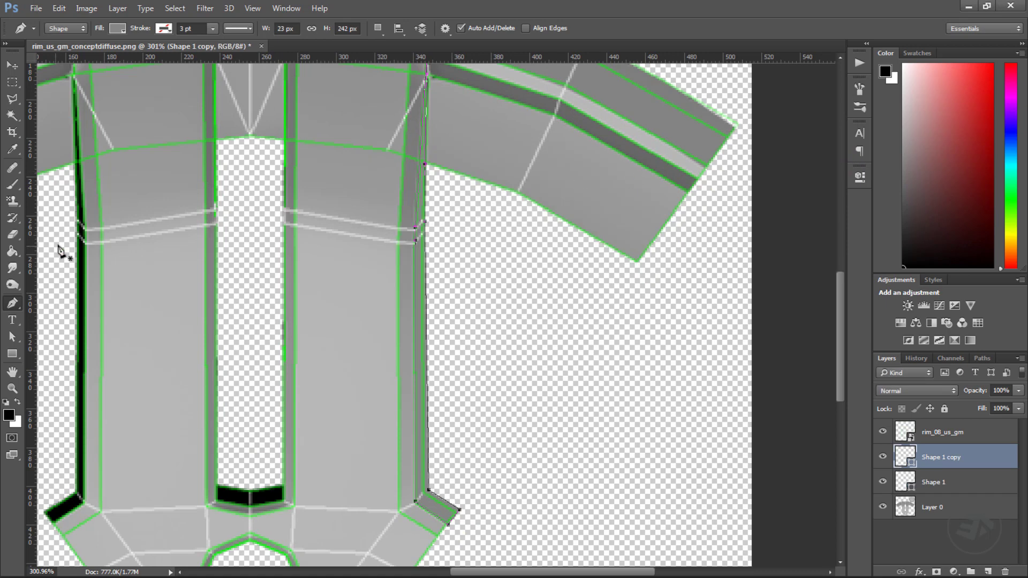
Place a vertical guide through the middle of the texture's centre slot
drag(31, 250, 252, 258)
alt+scroll(266, 285, down, 2)
alt+scroll(266, 289, up, 1)
alt+scroll(238, 294, up, 1)
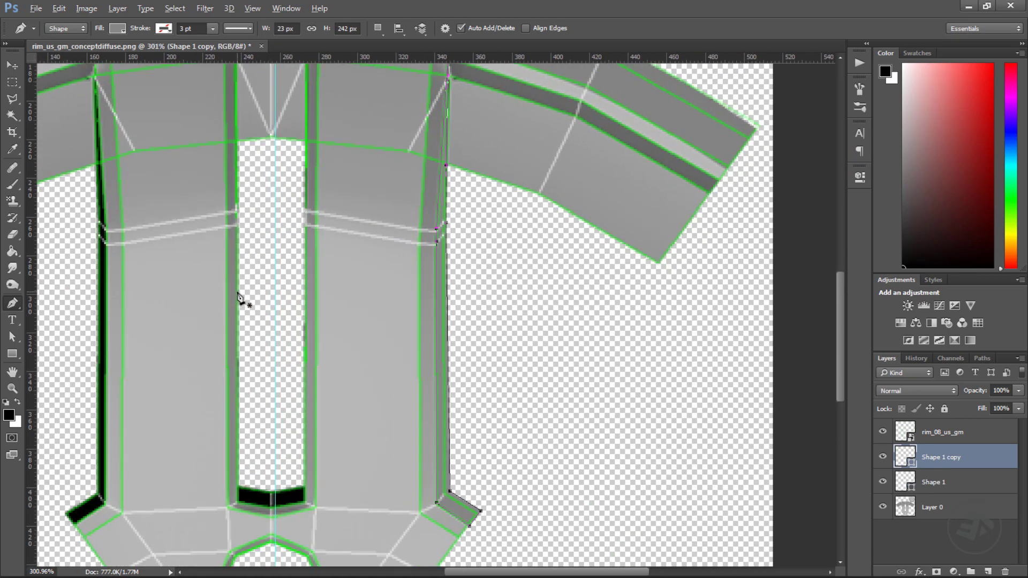
alt+scroll(242, 297, down, 3)
alt+scroll(286, 366, up, 2)
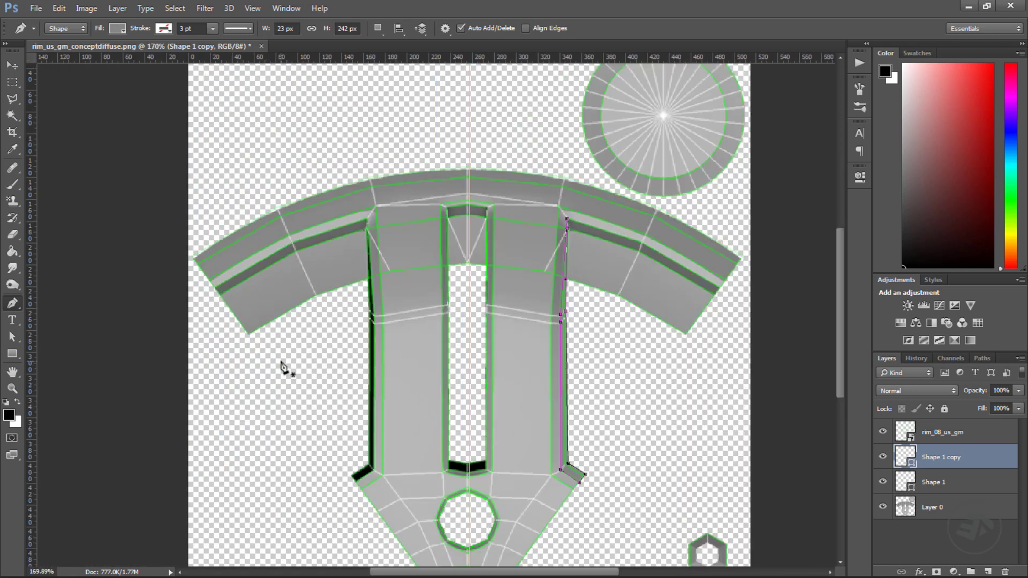
Flip Shape 1 copy horizontally and move it onto the matching black strip of the opposite spoke at X 158.50 px
key(ctrl+t)
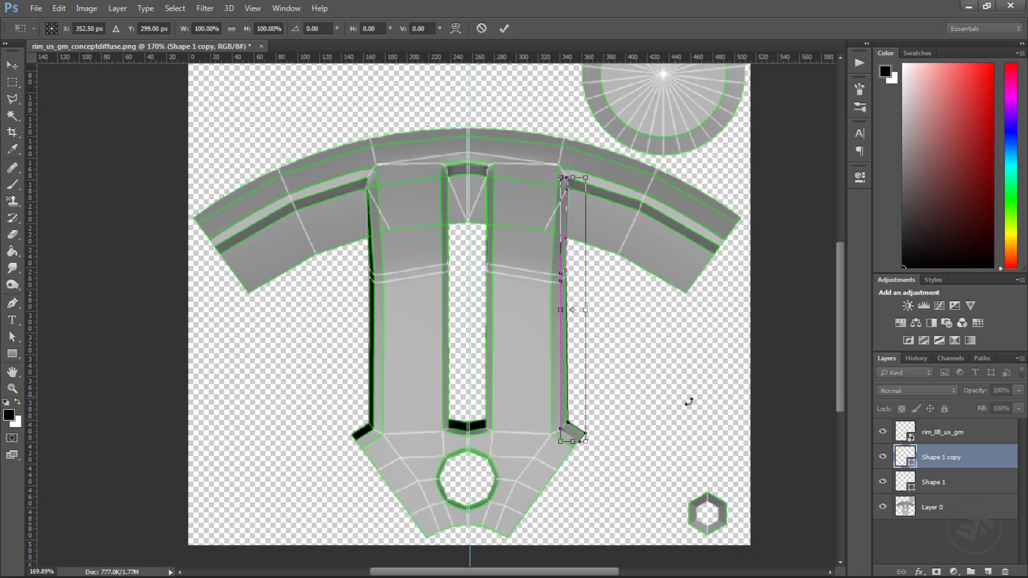
right_click(582, 351)
click(631, 511)
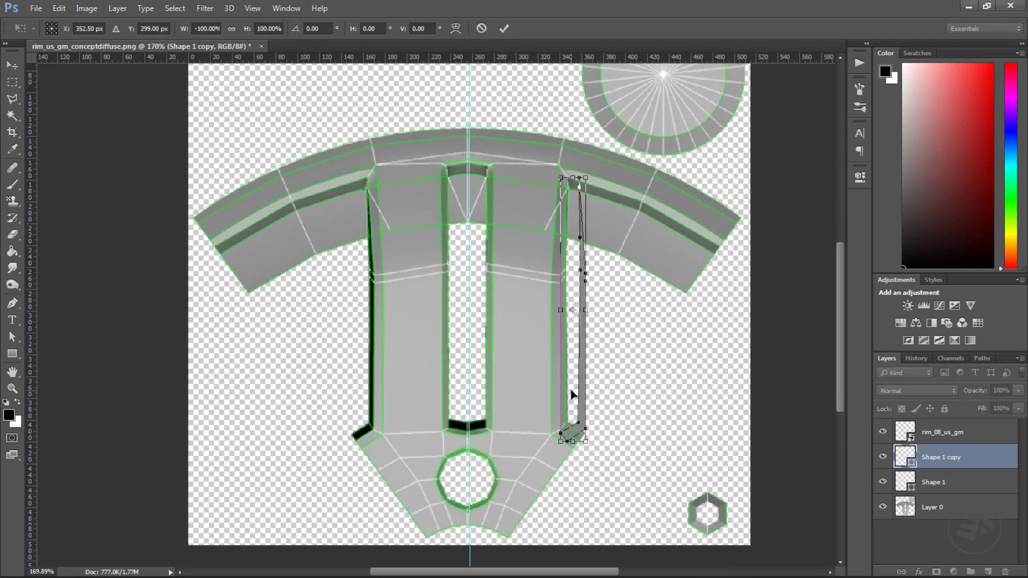
drag(571, 394, 362, 394)
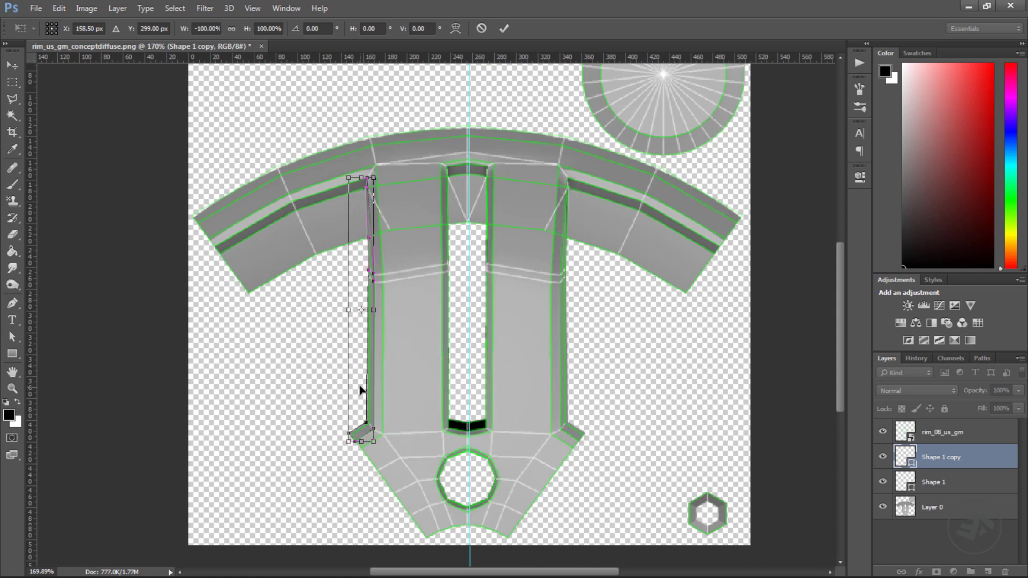
alt+scroll(374, 410, up, 1)
click(503, 28)
Hide the rim_08_us_gm wireframe and Shape 1 copy layers, and select Shape 1 for editing
click(883, 432)
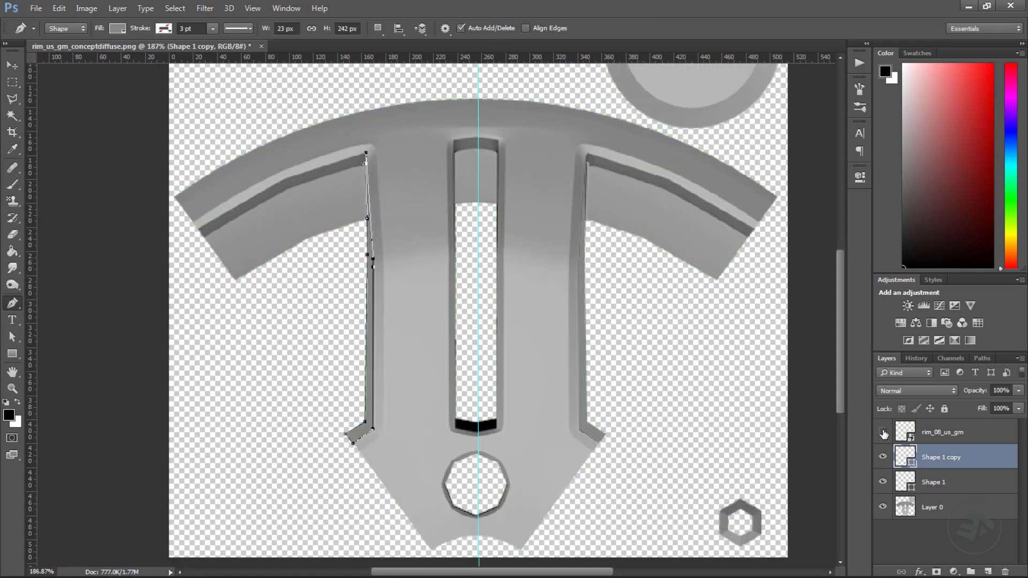
click(12, 82)
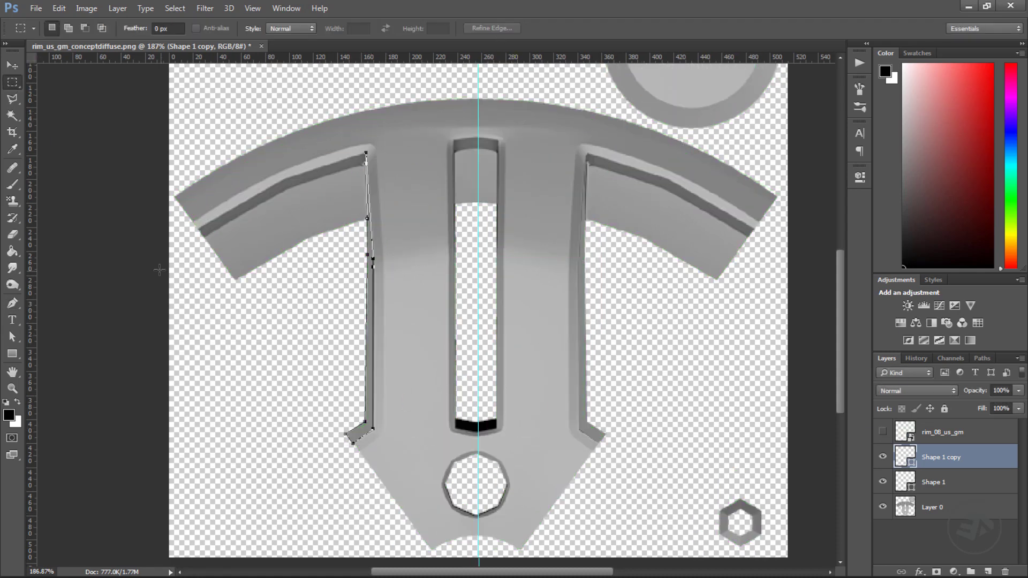
click(937, 514)
alt+scroll(673, 352, up, 6)
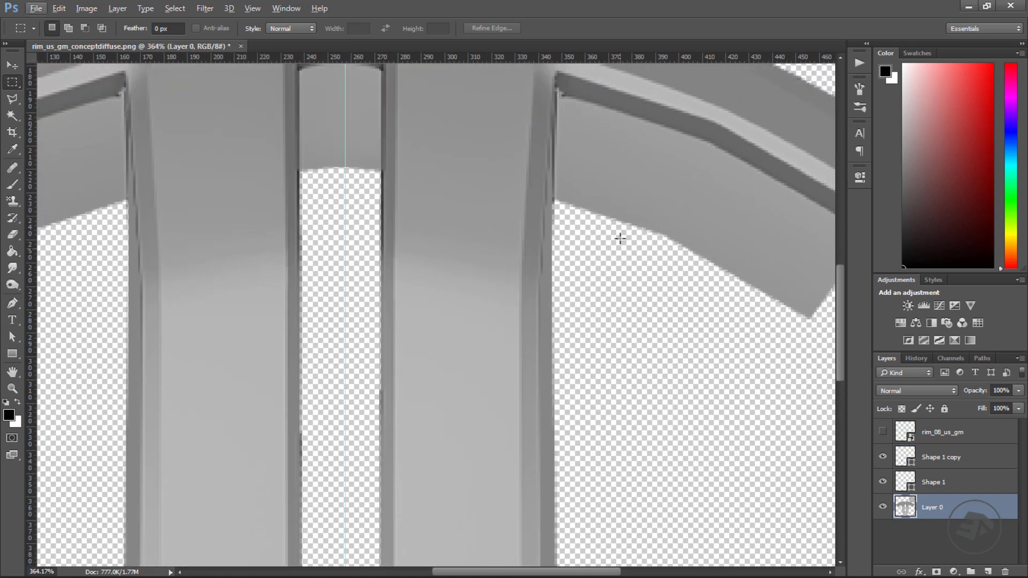
click(884, 457)
click(884, 458)
click(884, 457)
click(904, 481)
alt+scroll(573, 228, up, 2)
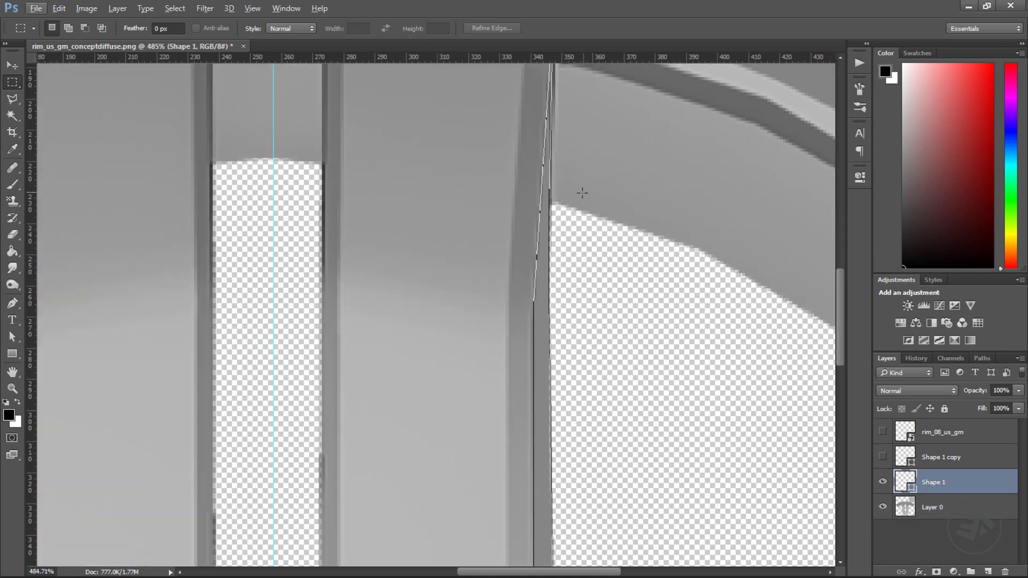
Shift Shape 1's middle inner anchor points toward the bevel, and its outer anchor onto the arch's lower edge
key(a)
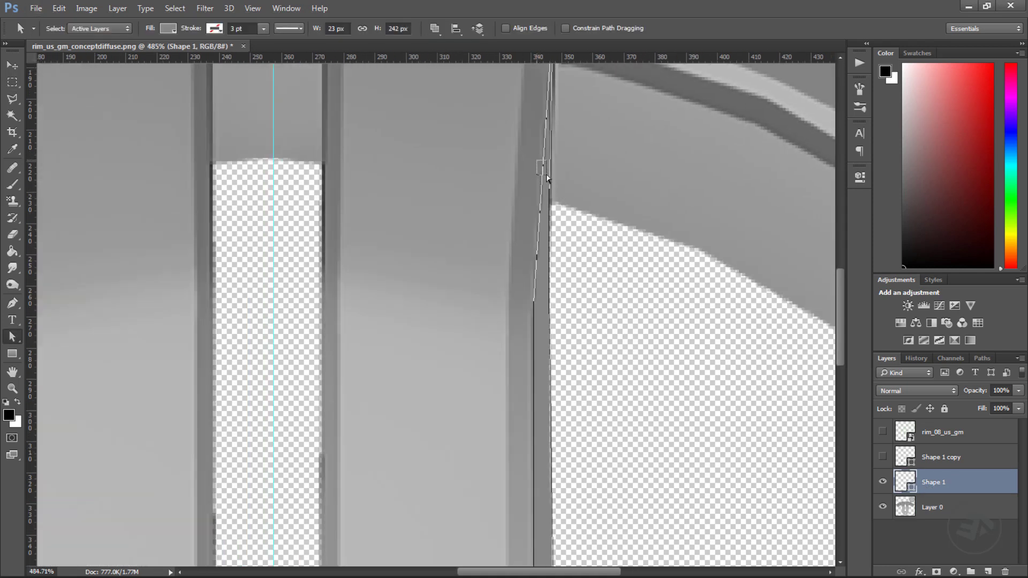
key(Left)
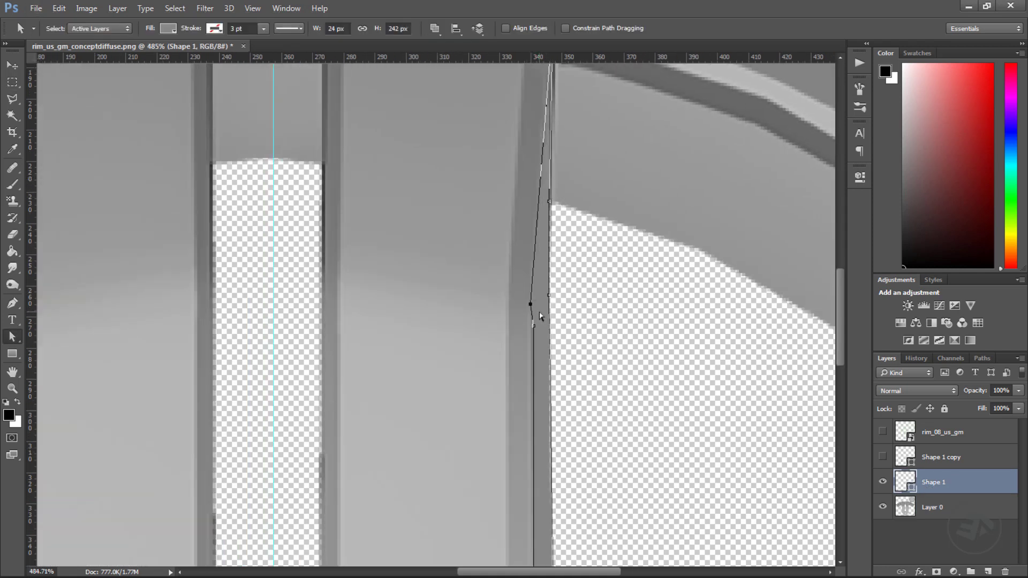
scroll(569, 226, up, 2)
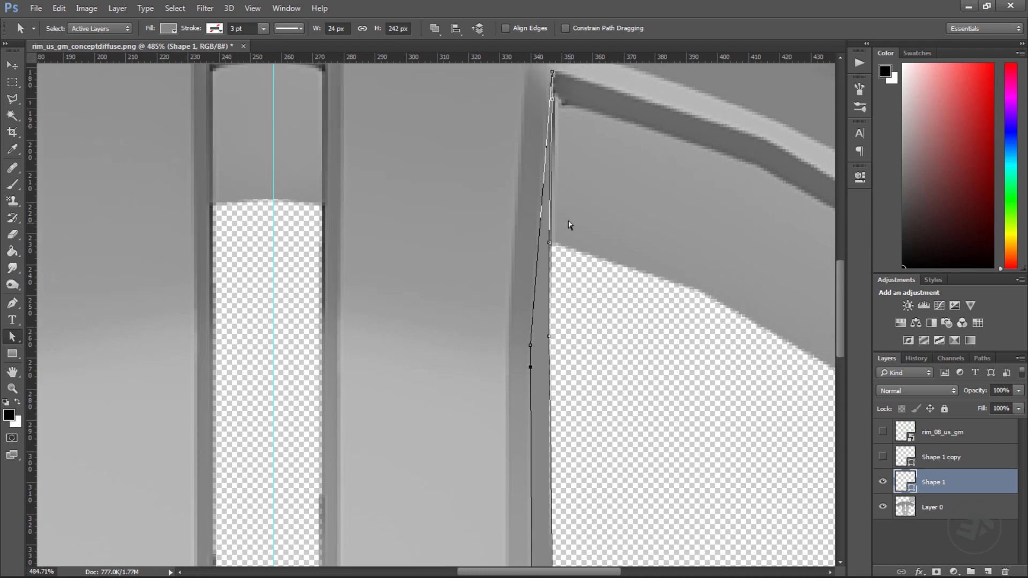
alt+scroll(558, 252, up, 3)
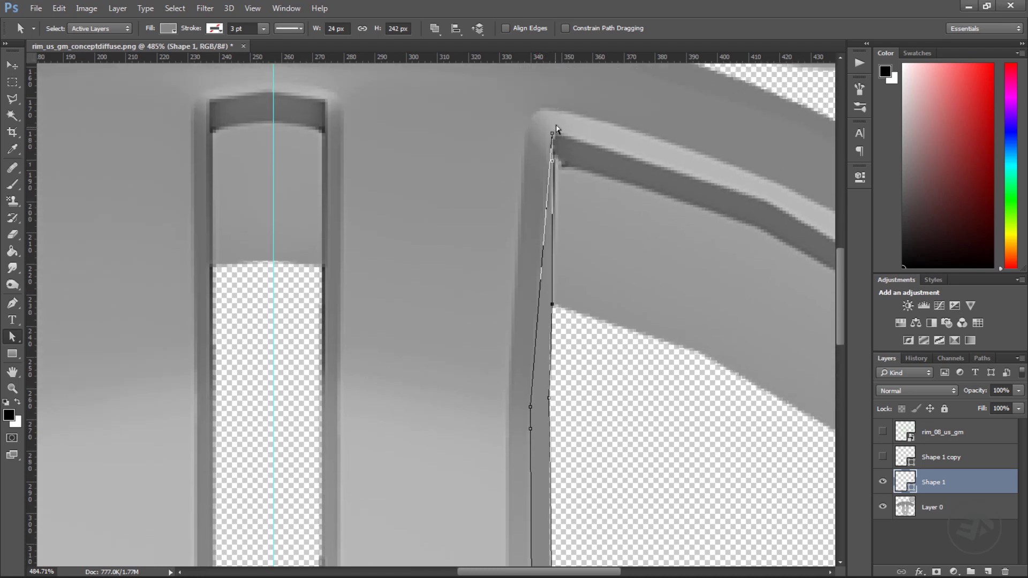
Adjust the anchor points at Shape 1's narrow upper tip so the shape covers the dark sliver beside the arch recess
alt+scroll(559, 174, up, 1)
drag(546, 132, 546, 155)
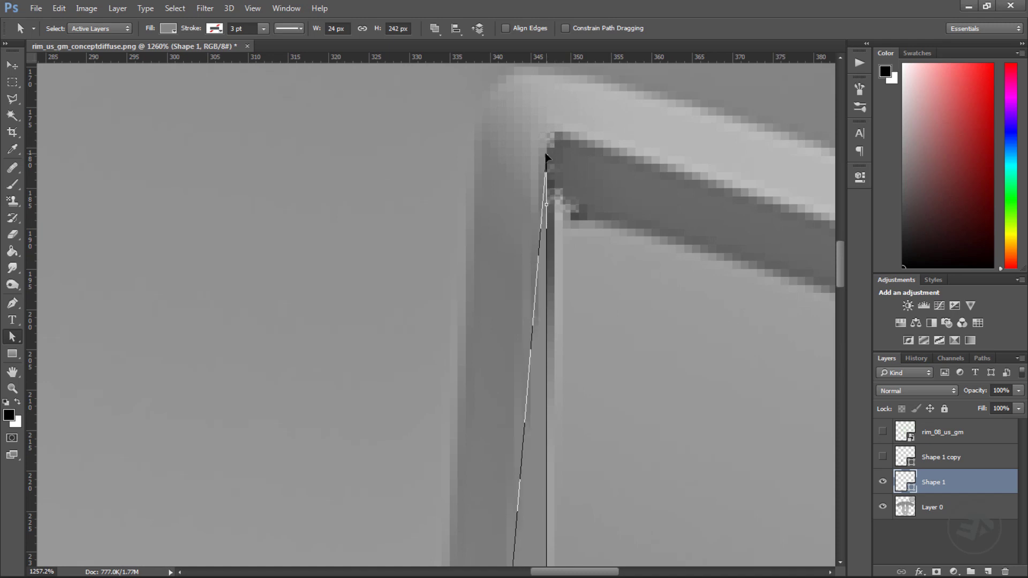
drag(547, 205, 561, 211)
alt+scroll(555, 175, down, 1)
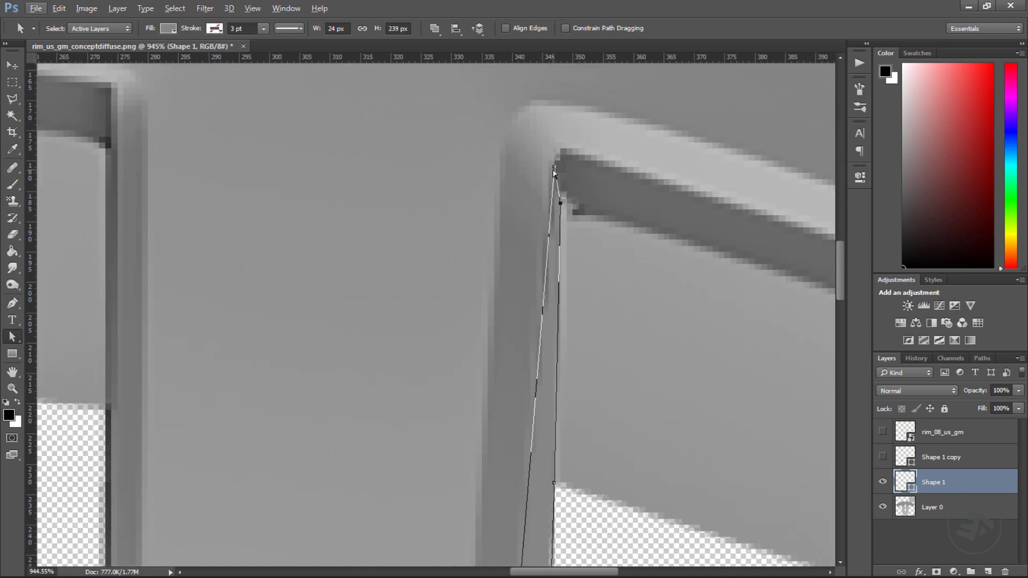
drag(548, 161, 555, 161)
alt+scroll(547, 203, down, 2)
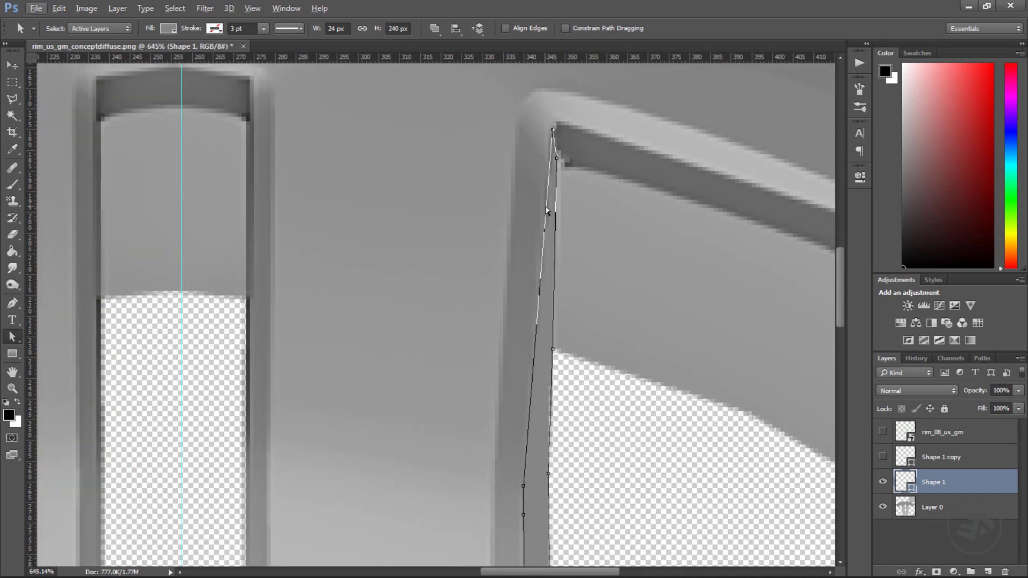
scroll(546, 207, down, 2)
alt+scroll(546, 210, down, 3)
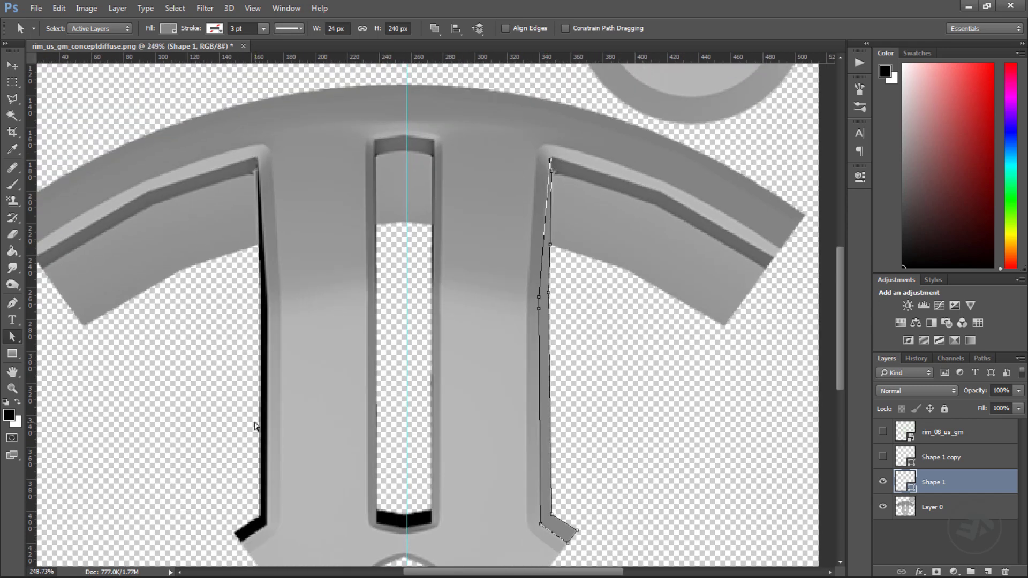
Load Layer 0's outline as a selection and add an empty layer directly above Layer 0
alt+scroll(545, 335, up, 1)
alt+scroll(545, 334, down, 2)
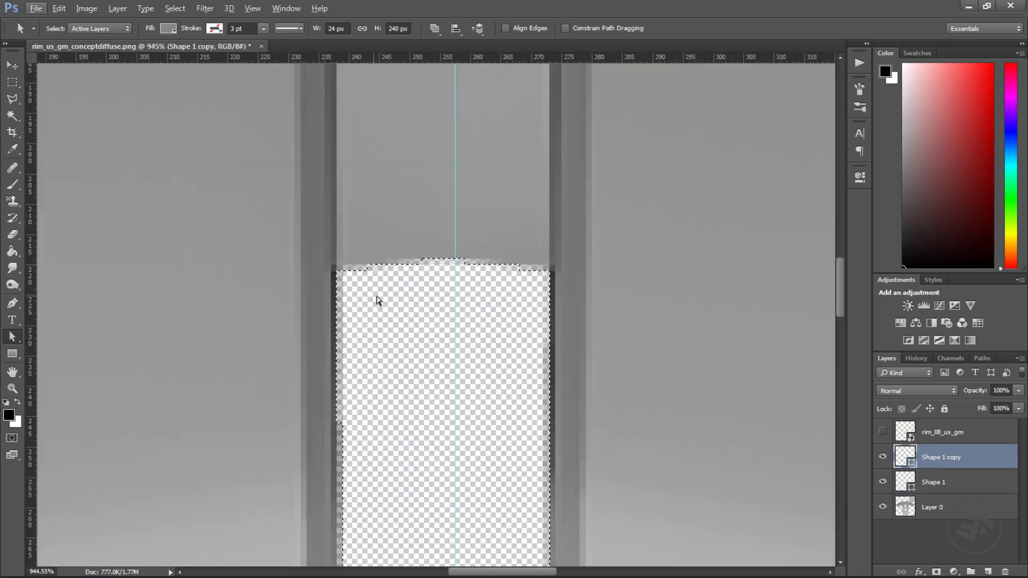
click(927, 506)
key(ctrl+alt+shift+n)
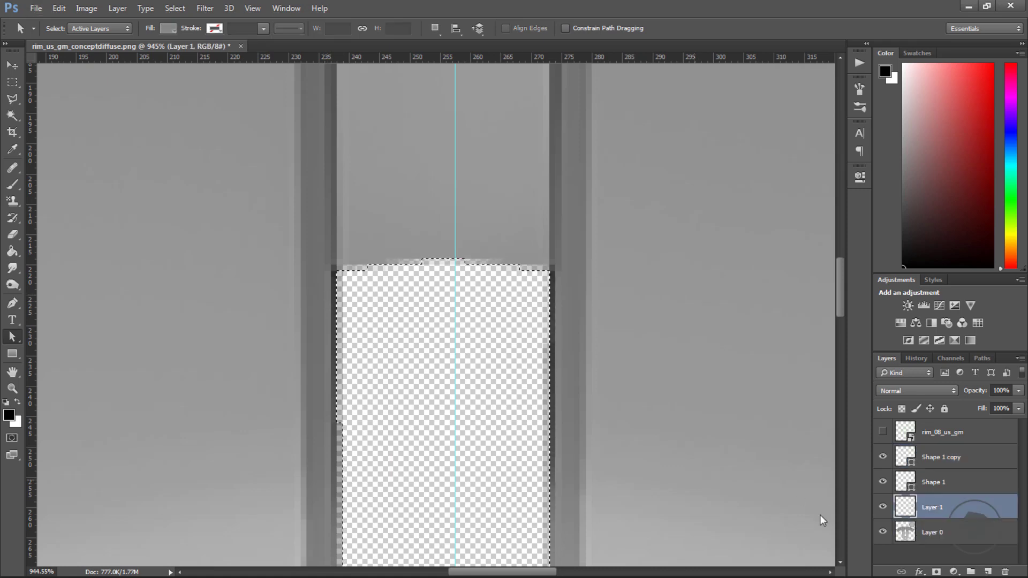
Paint over the dark edges at the central slot's upper end with a 2 px brush, using grey sampled from its side wall
key(b)
alt+click(338, 545)
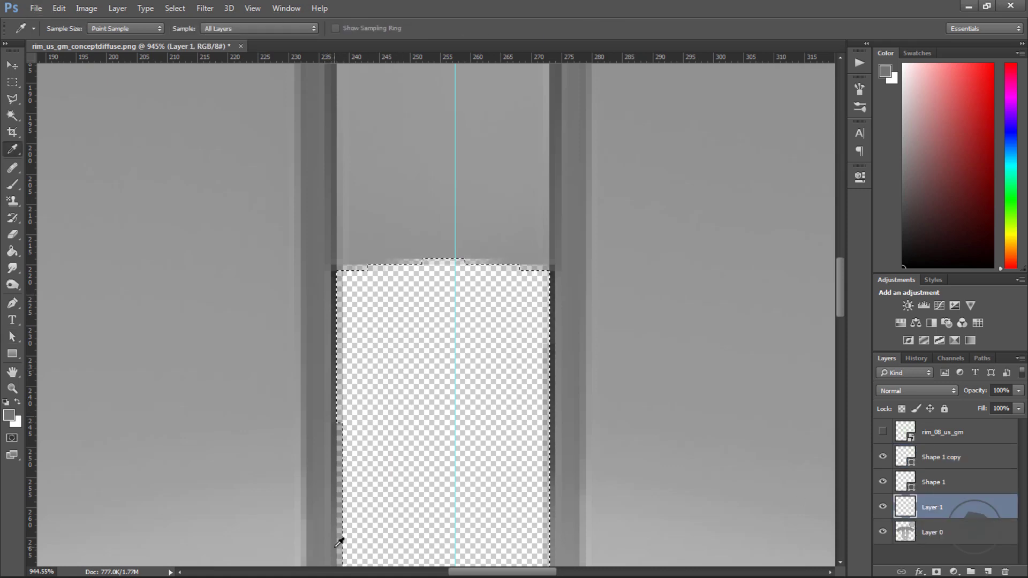
right_click(353, 457)
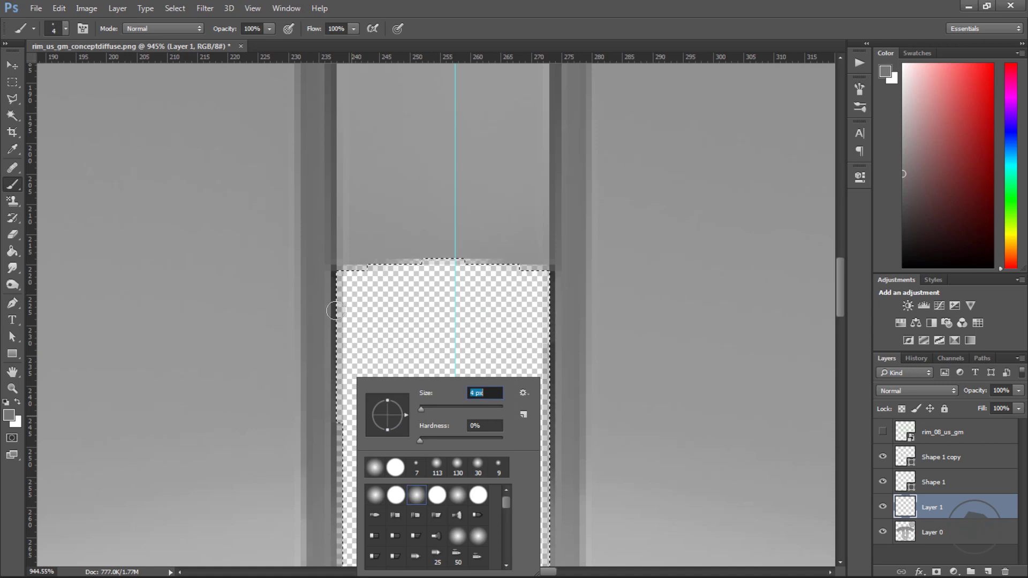
text(2)
key(Return)
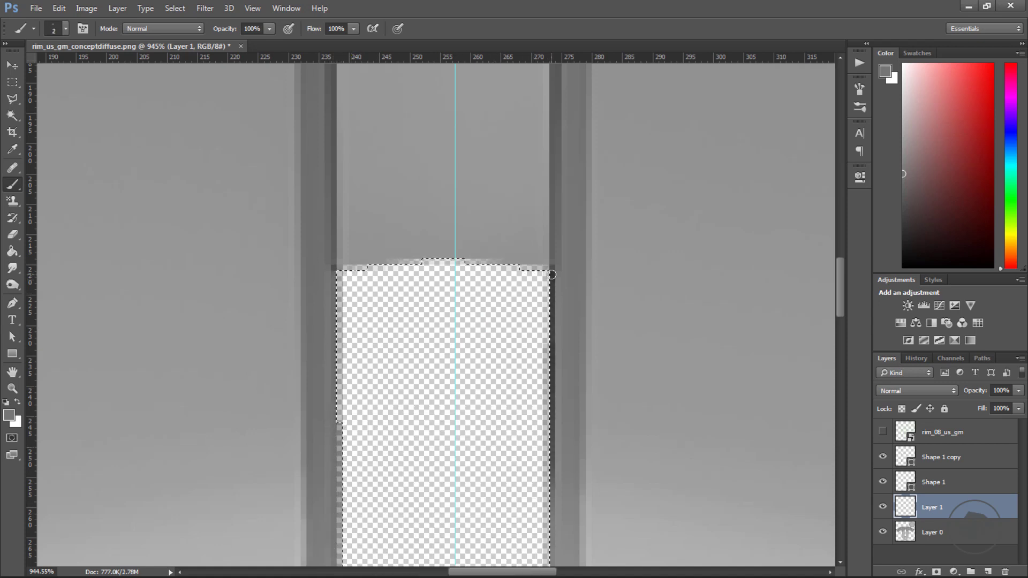
mouse_move(552, 275)
mouse_down()
mouse_move(551, 425)
mouse_move(553, 328)
mouse_up()
Dab darker grey sampled from the wall above onto the slot's upper corner, and undo the straight stroke across the slot
alt+click(560, 250)
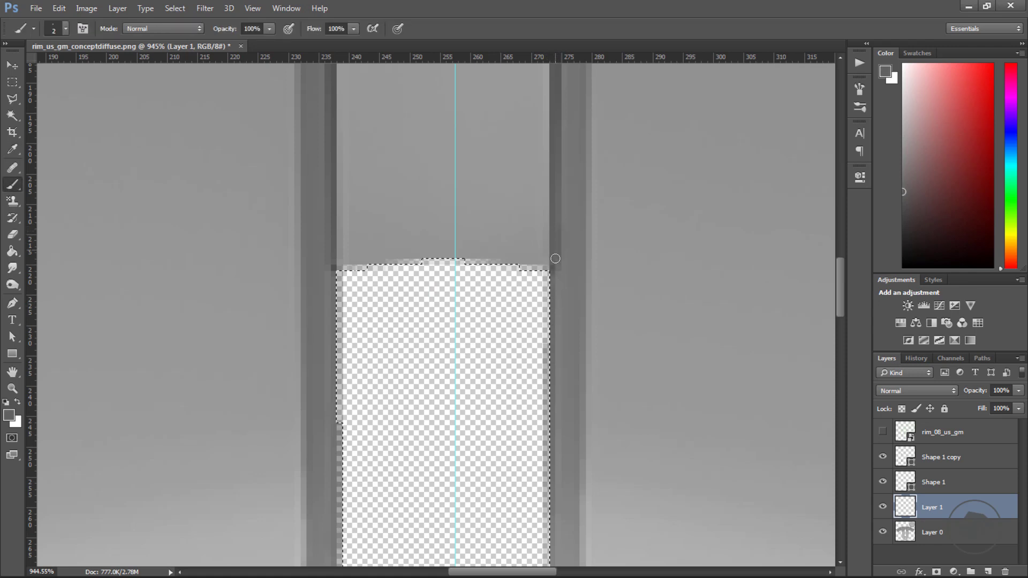
click(555, 272)
shift+click(341, 252)
key(ctrl+z)
Sample the dark grey at the upper recess's lower corner and paint over the dark pixels at both of its lower corners
alt+scroll(386, 288, down, 9)
alt+scroll(370, 159, up, 15)
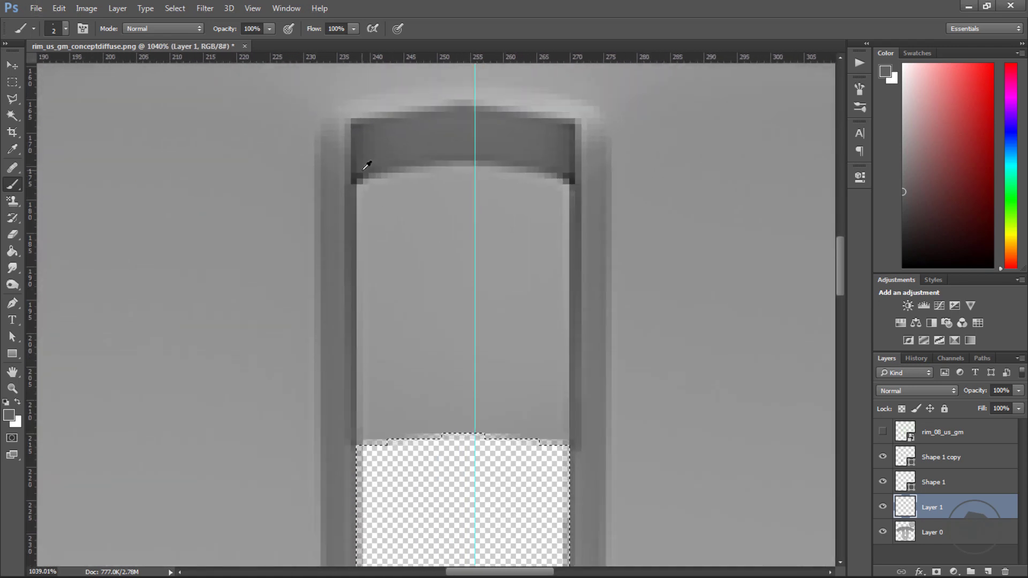
alt+click(355, 181)
drag(349, 190, 357, 183)
drag(730, 185, 741, 195)
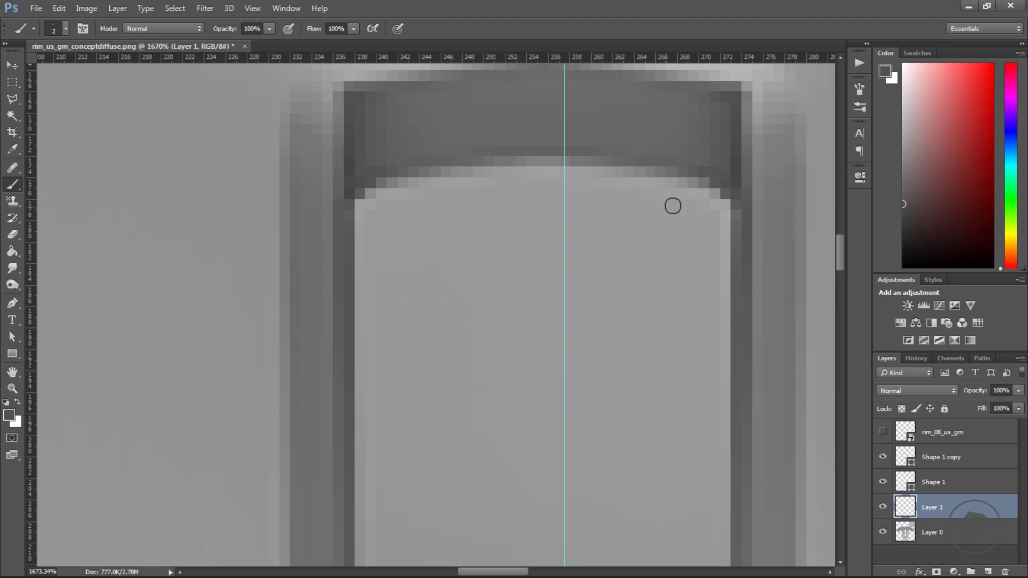
Replace the current selection with a polygonal lasso outline around the black strip at the central slot's lower end
alt+scroll(429, 248, down, 12)
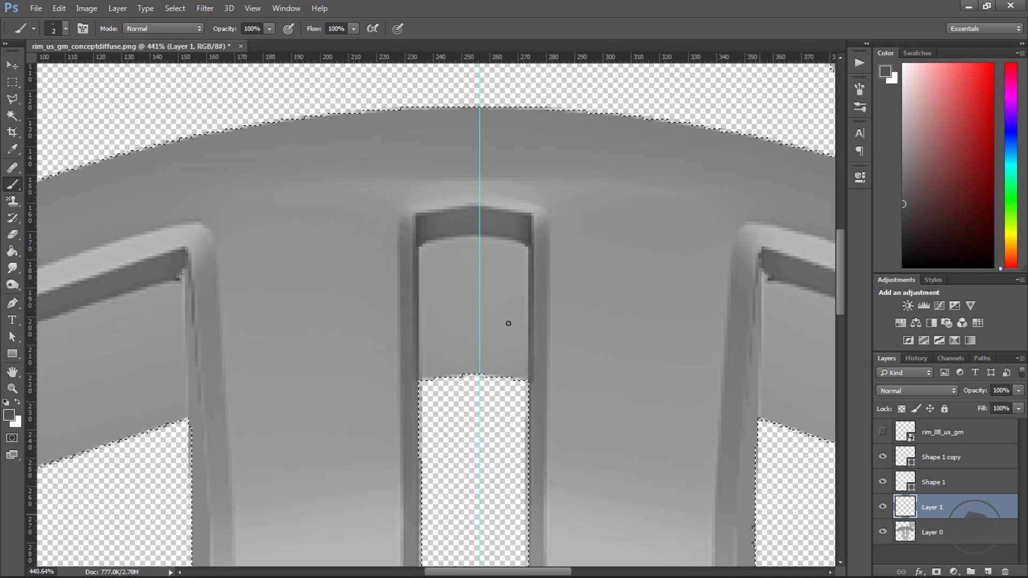
scroll(509, 324, down, 5)
alt+scroll(511, 482, up, 6)
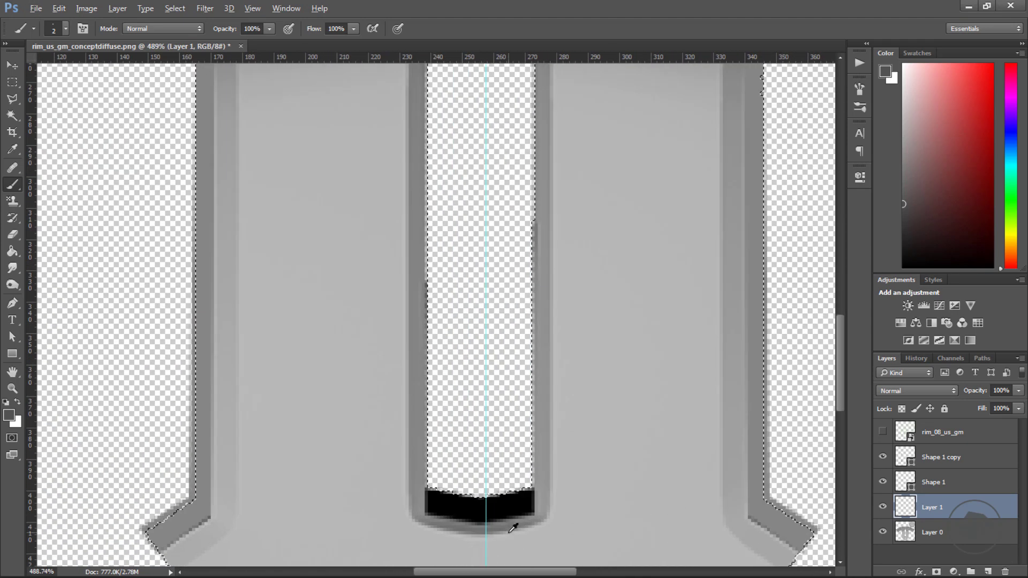
alt+scroll(515, 478, up, 5)
key(l)
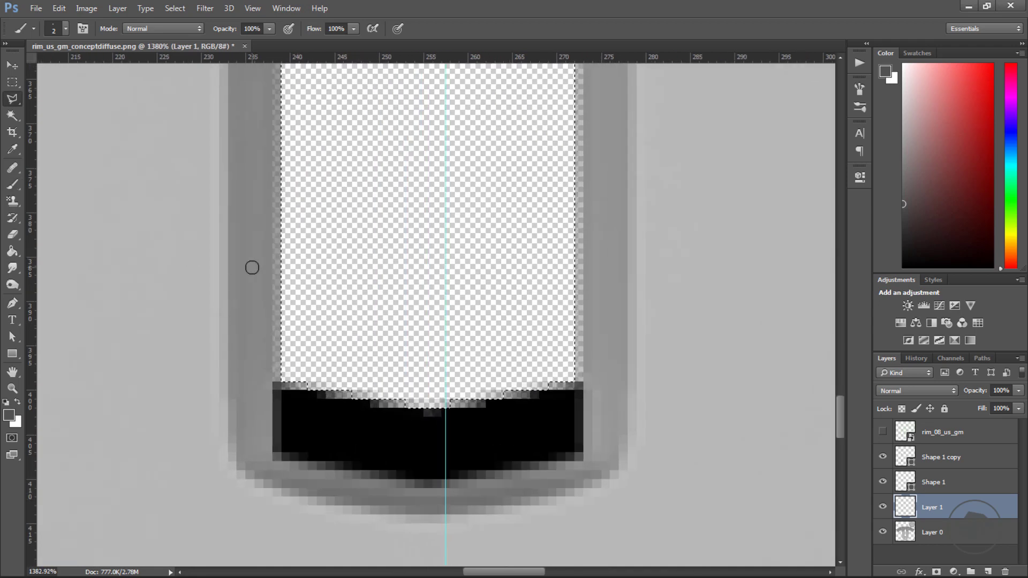
key(ctrl+d)
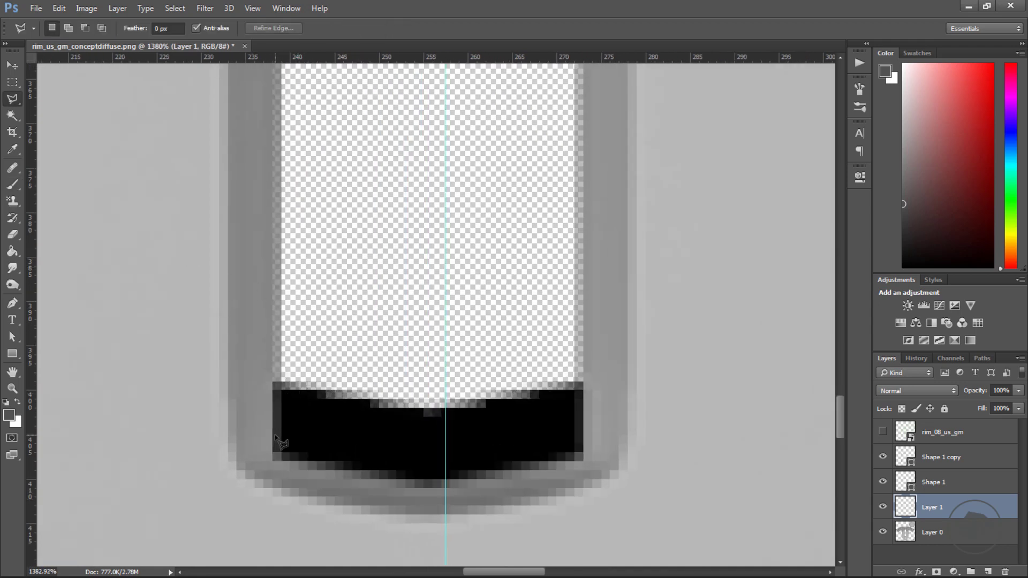
click(273, 382)
click(272, 460)
click(426, 492)
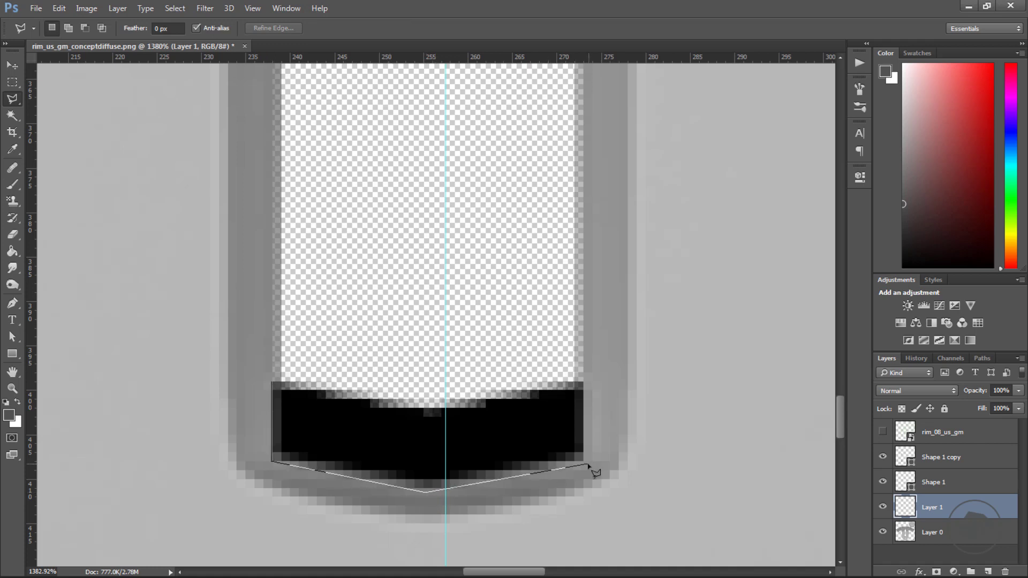
click(584, 463)
click(583, 375)
click(426, 400)
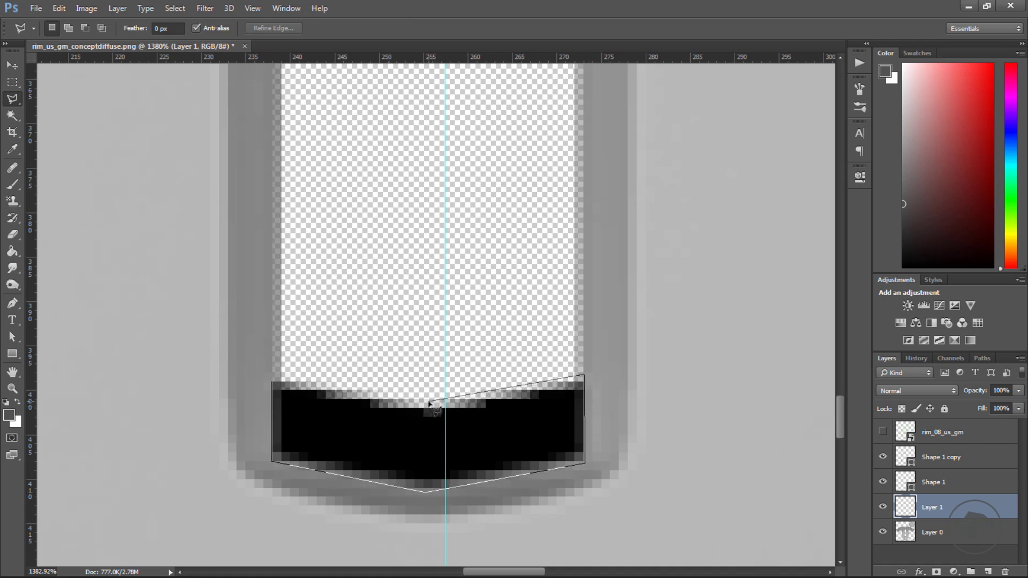
click(271, 384)
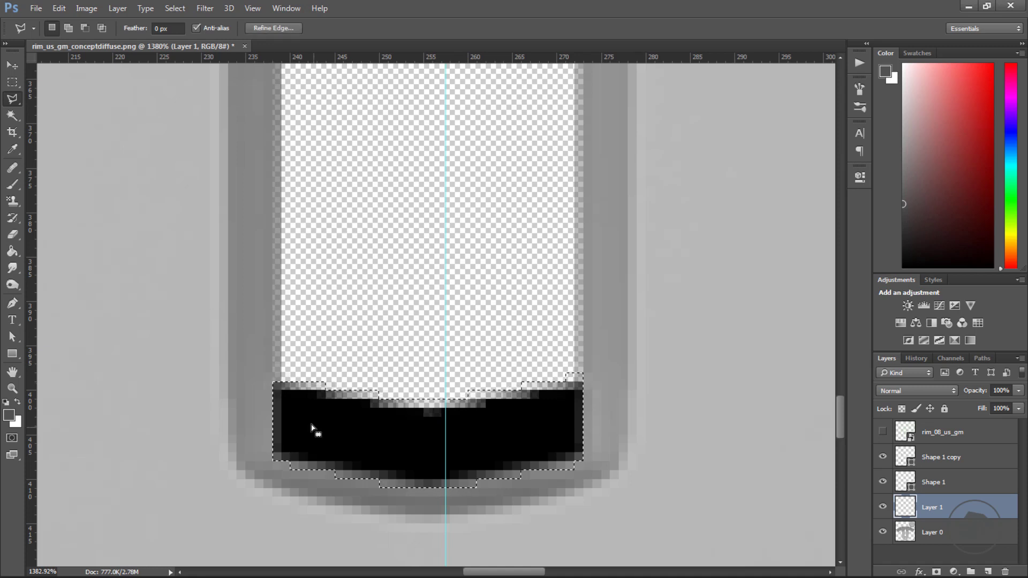
Fill the selected black strip on Layer 1 with the sampled dark grey using the Paint Bucket
key(g)
click(337, 439)
alt+scroll(393, 394, down, 1)
alt+scroll(393, 393, down, 12)
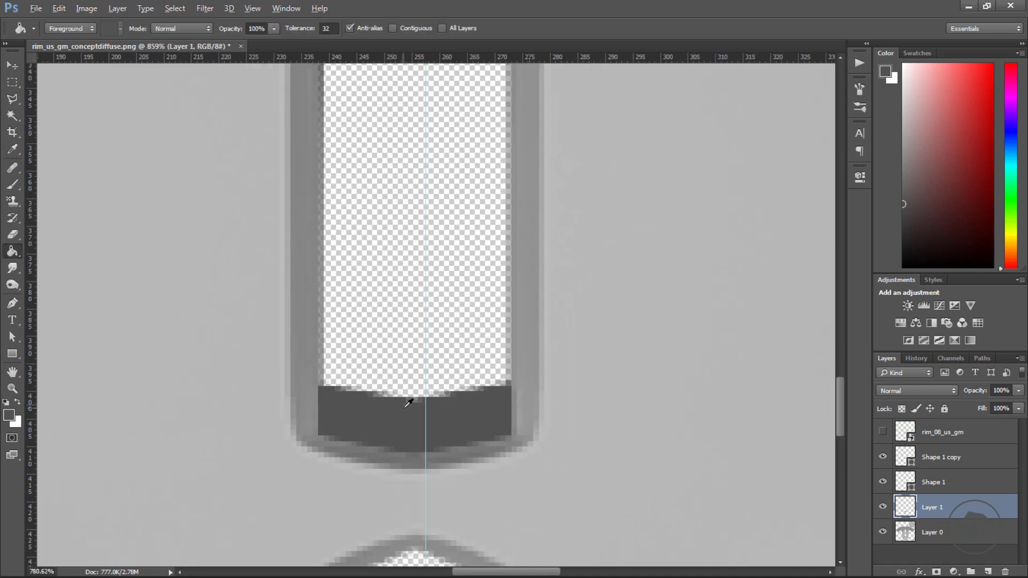
Erase the dark pixels around the inside edge of the octagonal hole on Layer 0 with a 21 px eraser
alt+scroll(188, 448, up, 9)
alt+scroll(187, 449, up, 3)
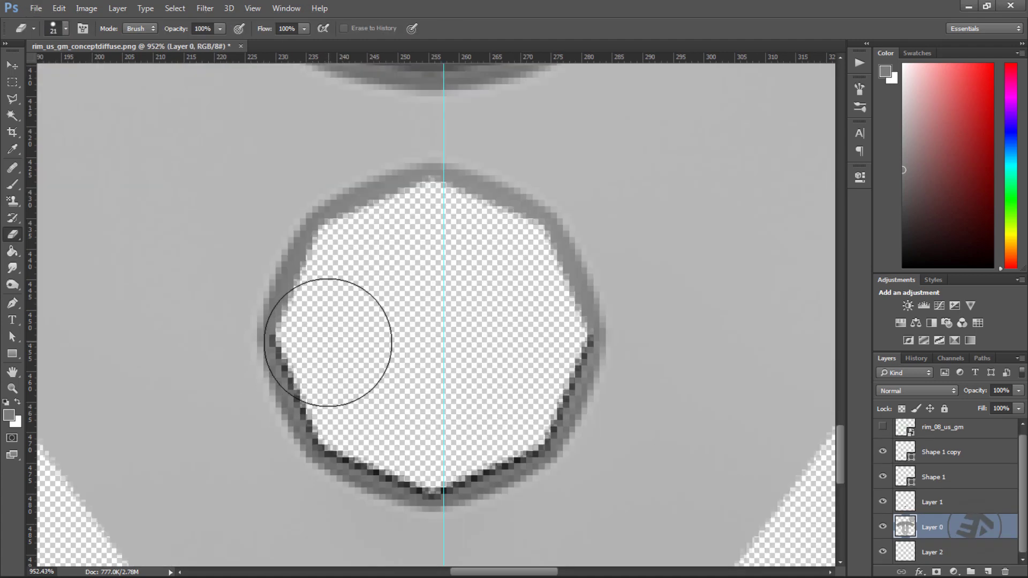
mouse_move(332, 337)
mouse_down()
mouse_move(363, 399)
mouse_move(443, 432)
mouse_move(502, 372)
mouse_move(525, 328)
mouse_move(482, 406)
mouse_move(434, 431)
mouse_move(493, 402)
mouse_move(367, 298)
mouse_move(440, 254)
mouse_move(415, 243)
mouse_move(370, 266)
mouse_move(484, 269)
mouse_move(514, 308)
mouse_up()
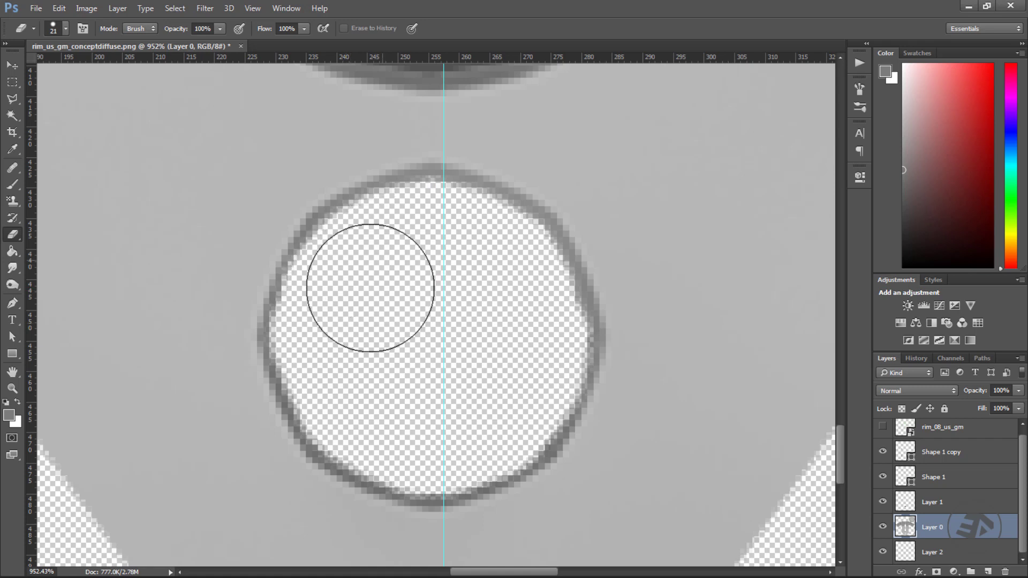
Fill Layer 2, beneath Layer 0, with the grey sampled from the octagonal hole's rim
key(alt+bracketleft)
key(i)
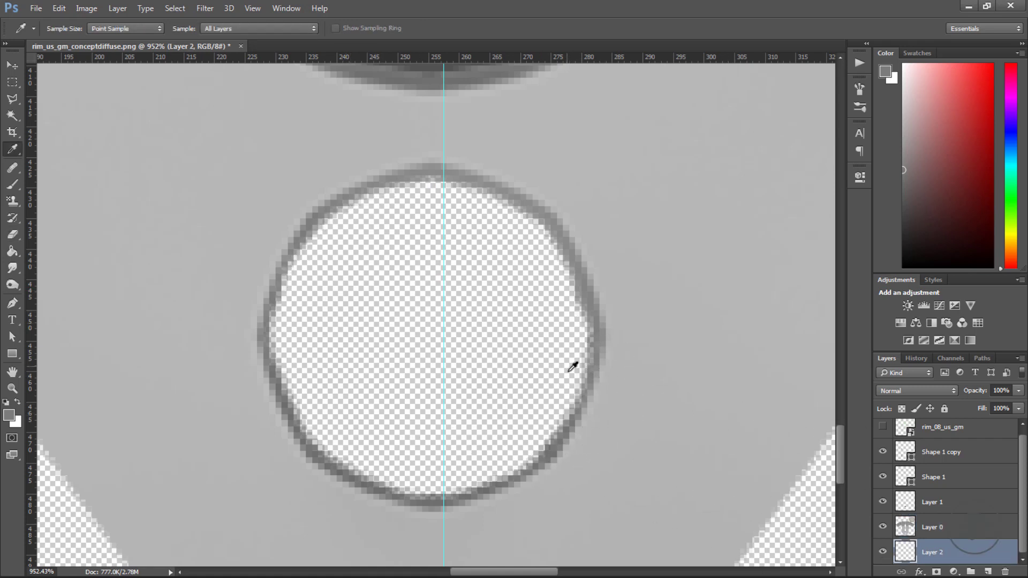
click(587, 290)
key(b)
key(g)
click(467, 337)
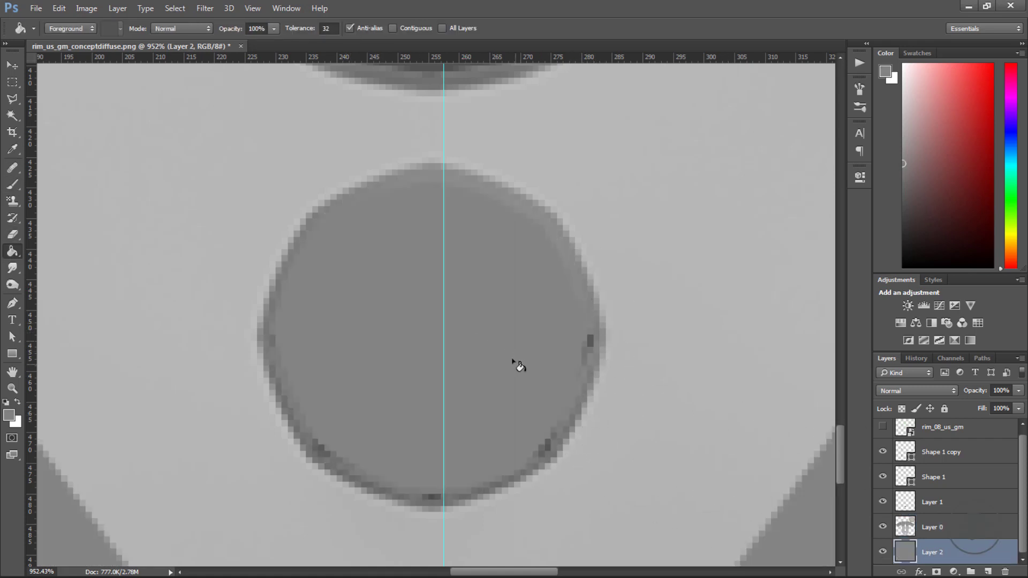
Erase the remaining dark specks around the octagonal hole's edge on Layer 0
click(930, 536)
key(e)
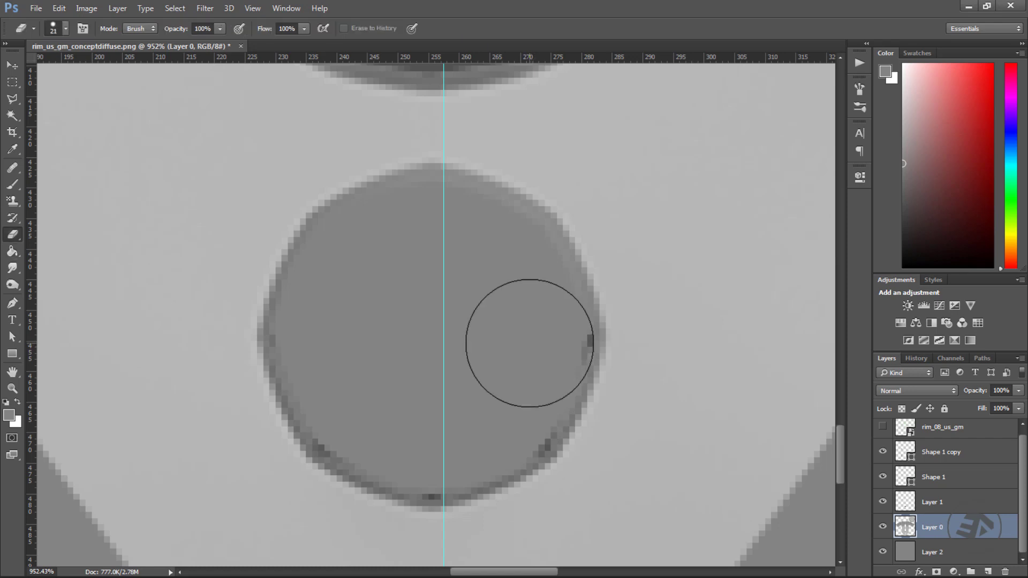
mouse_move(510, 379)
mouse_down()
mouse_move(432, 436)
mouse_move(388, 408)
mouse_move(335, 348)
mouse_move(357, 396)
mouse_up()
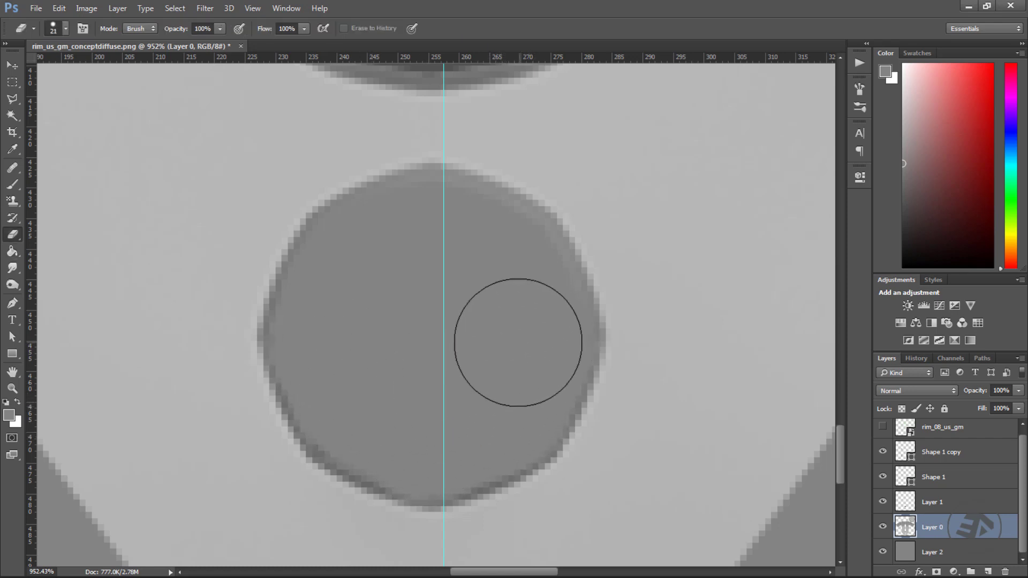
Erase the dark slivers along both inner edges of the central slot on Layer 0, from its lower end up to the recess
alt+scroll(449, 367, down, 5)
alt+scroll(436, 184, up, 5)
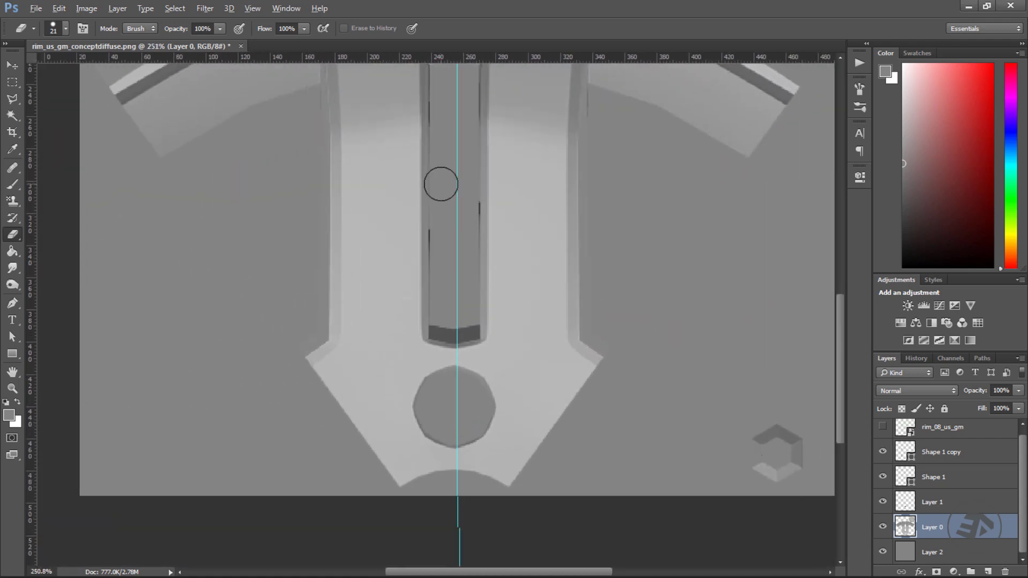
mouse_move(433, 335)
mouse_down()
mouse_move(429, 466)
mouse_move(457, 239)
mouse_move(500, 179)
mouse_move(508, 187)
mouse_move(491, 271)
mouse_move(500, 168)
mouse_move(496, 416)
mouse_move(498, 233)
mouse_up()
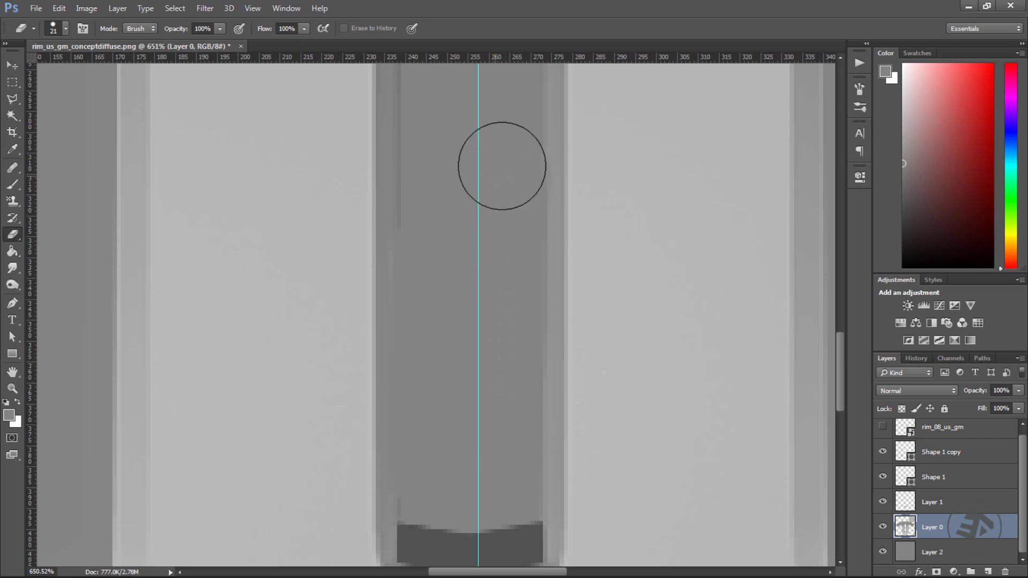
scroll(500, 166, up, 2)
scroll(441, 159, up, 5)
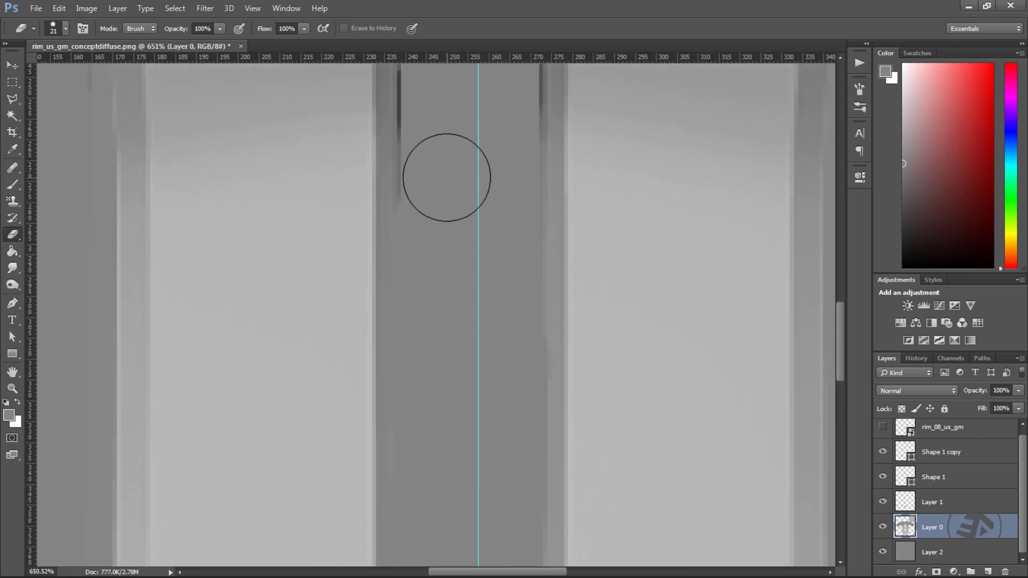
mouse_move(444, 215)
mouse_down()
mouse_move(436, 415)
mouse_move(443, 275)
mouse_move(434, 225)
mouse_move(443, 334)
mouse_move(439, 298)
mouse_move(500, 241)
mouse_move(503, 298)
mouse_up()
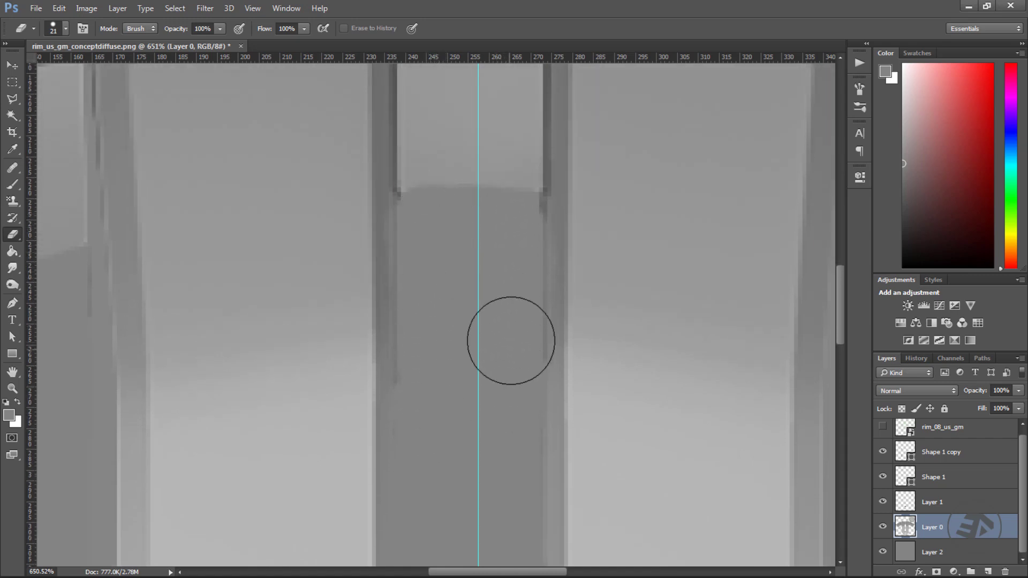
key(ctrl+z)
drag(501, 337, 501, 240)
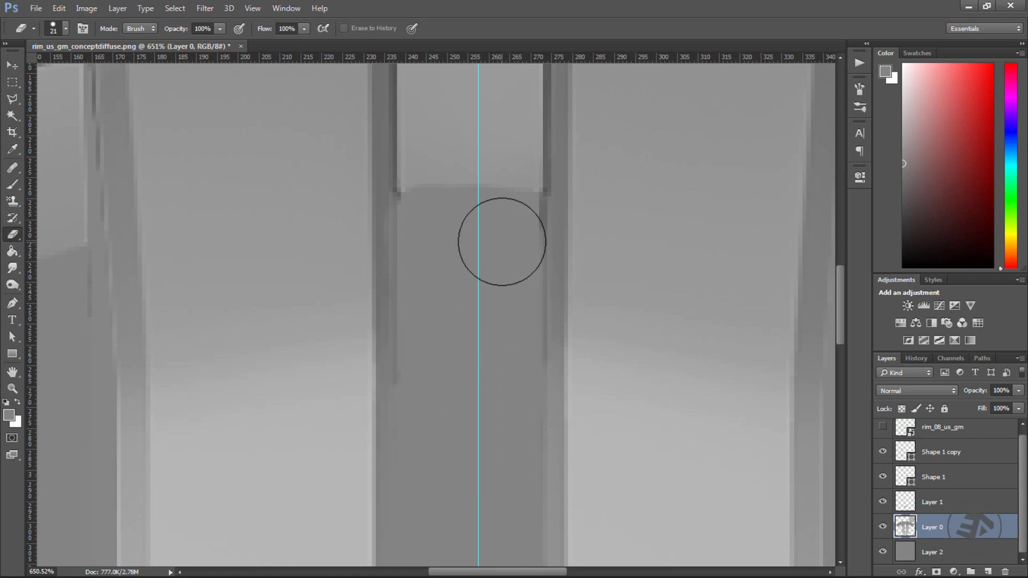
scroll(459, 253, up, 2)
alt+scroll(459, 253, down, 5)
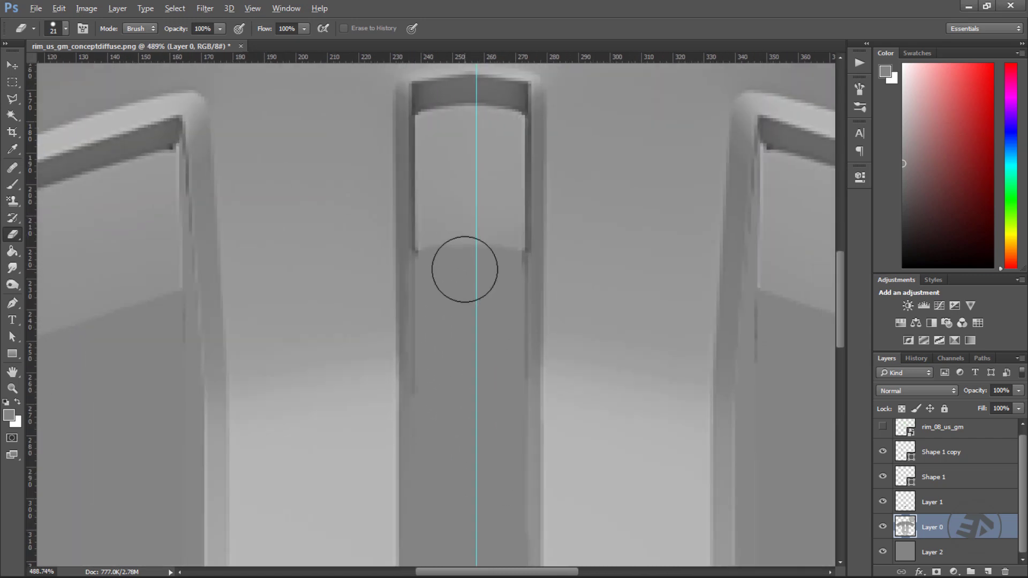
alt+scroll(454, 321, down, 2)
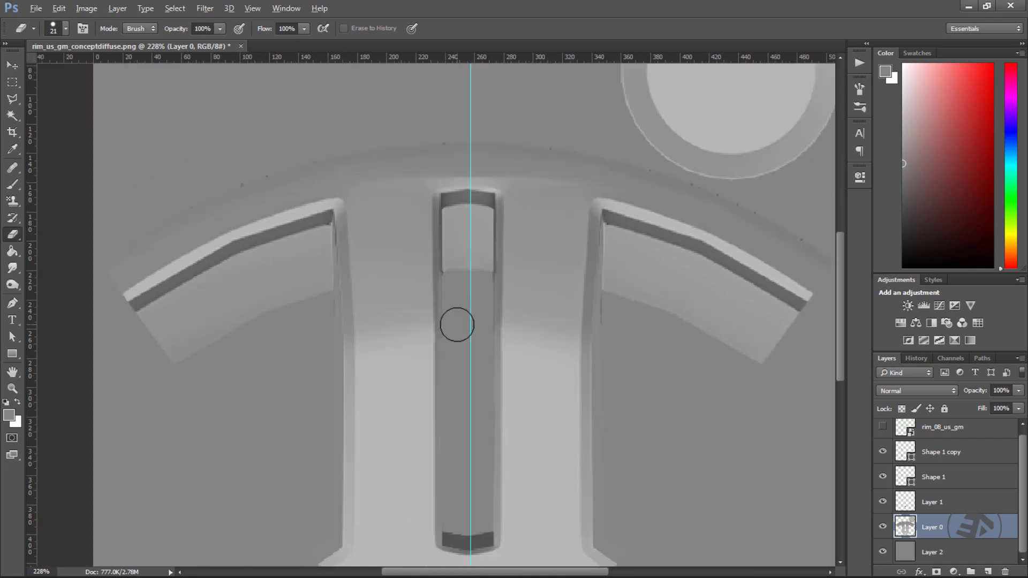
alt+scroll(322, 316, up, 3)
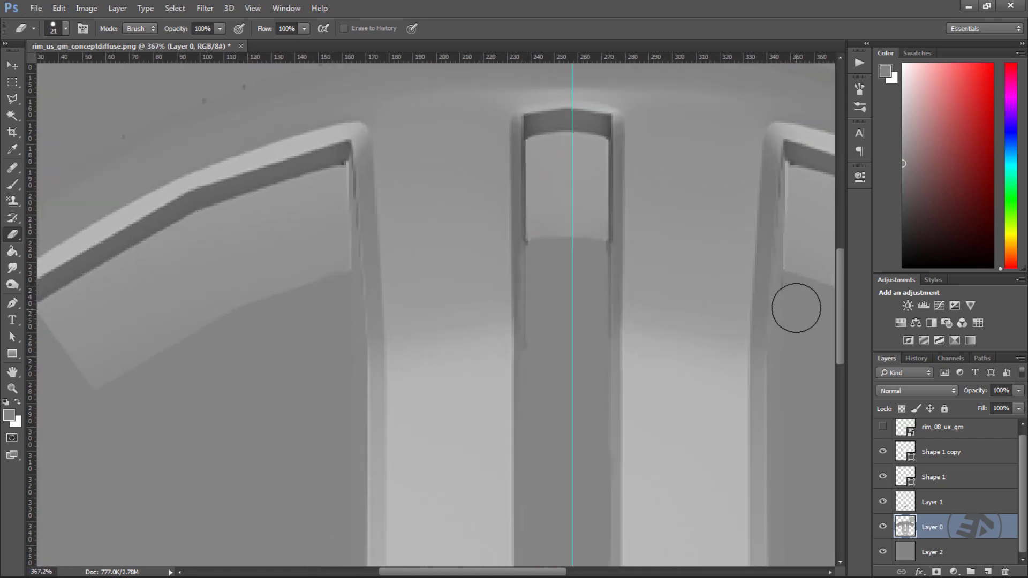
alt+scroll(422, 294, down, 5)
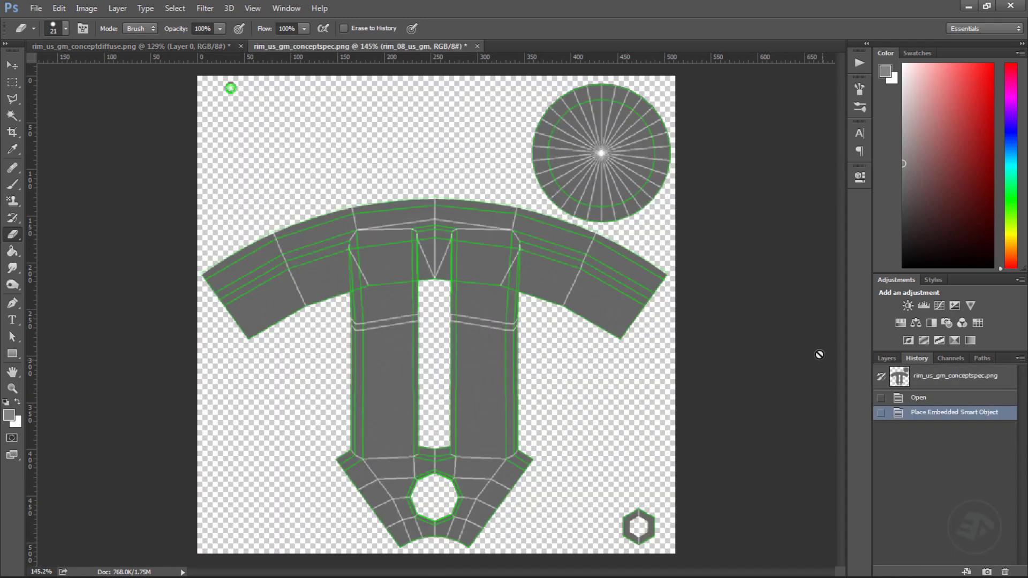
In rim_us_gm_conceptspec.png, add an empty layer beneath Layer 0 and fill it with the rim's dark grey
click(883, 360)
click(943, 457)
click(988, 571)
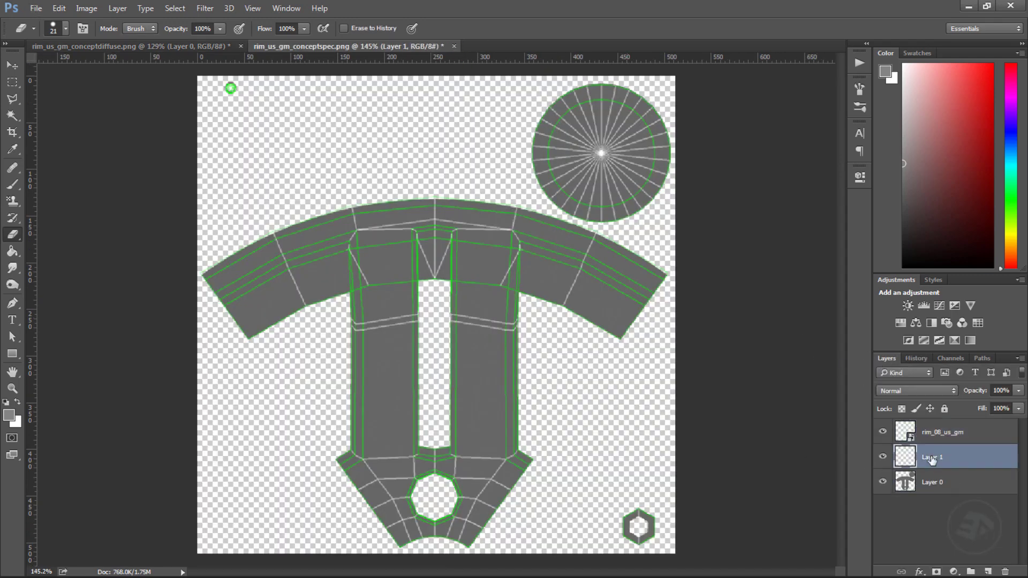
drag(933, 460, 926, 515)
key(g)
click(570, 378)
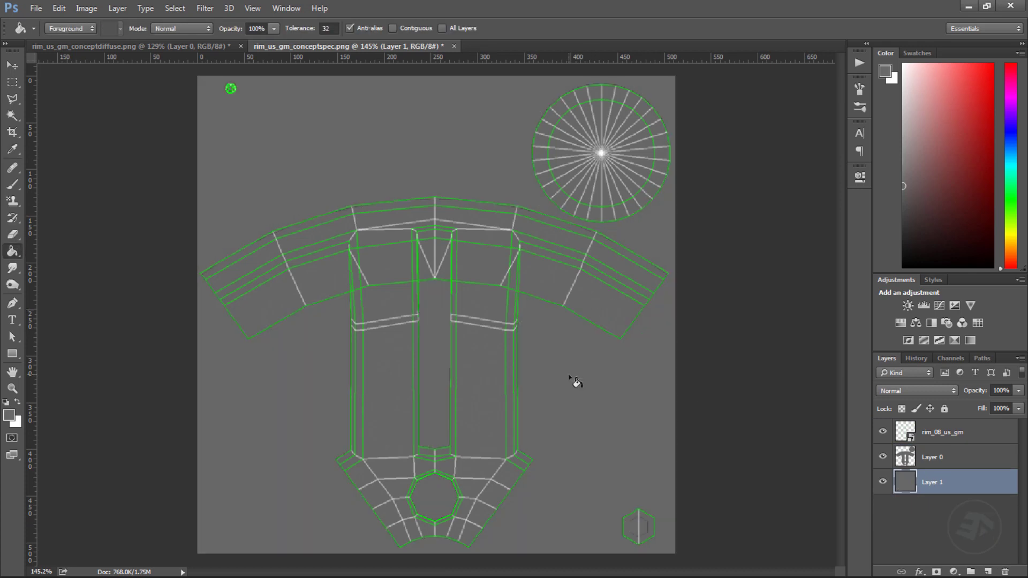
Hide the rim_08_us_gm wireframe layer and close rim_us_gm_conceptspec.png to return to the diffuse map
click(884, 433)
alt+scroll(418, 332, up, 4)
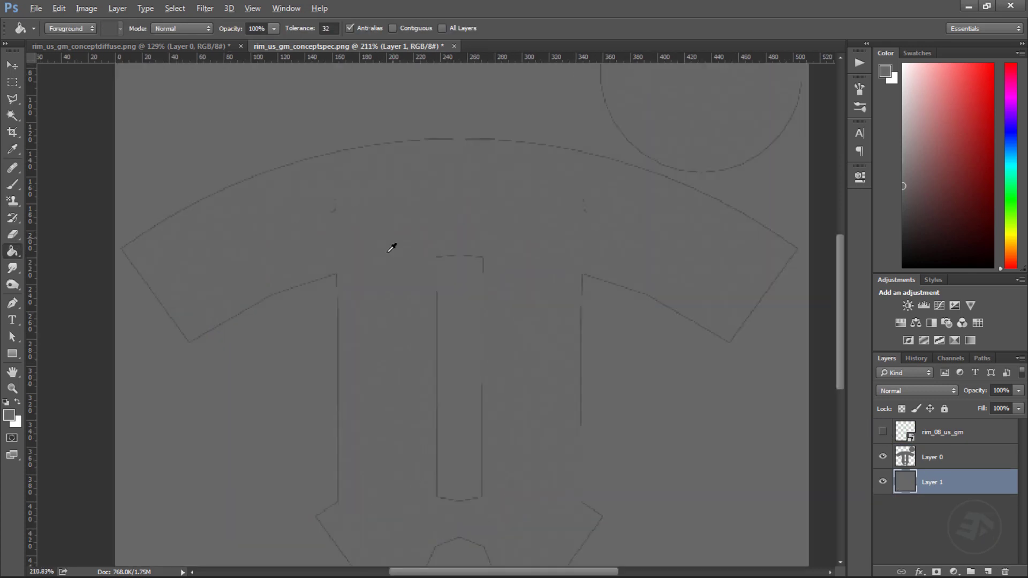
alt+scroll(468, 237, down, 4)
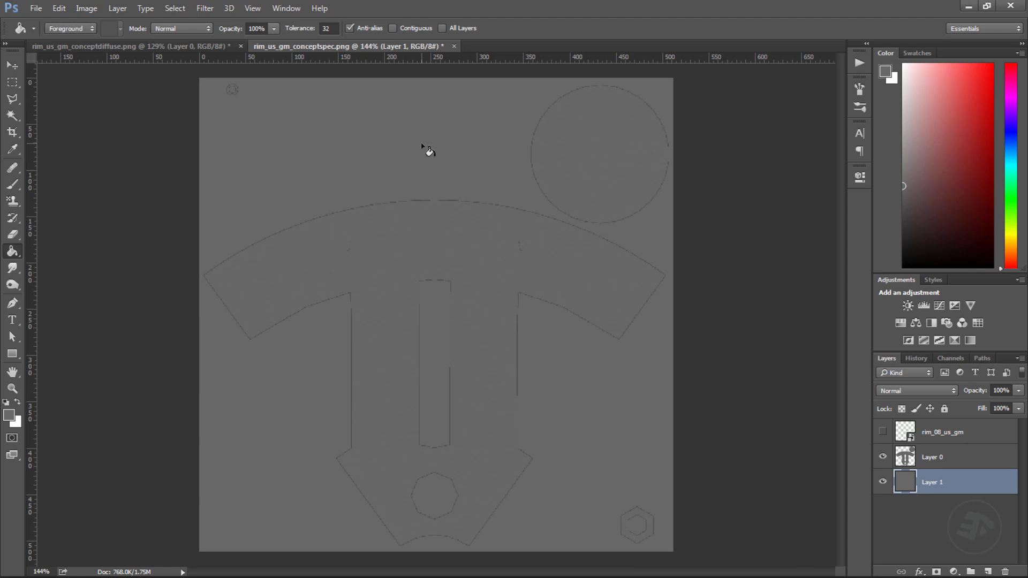
click(454, 46)
click(485, 219)
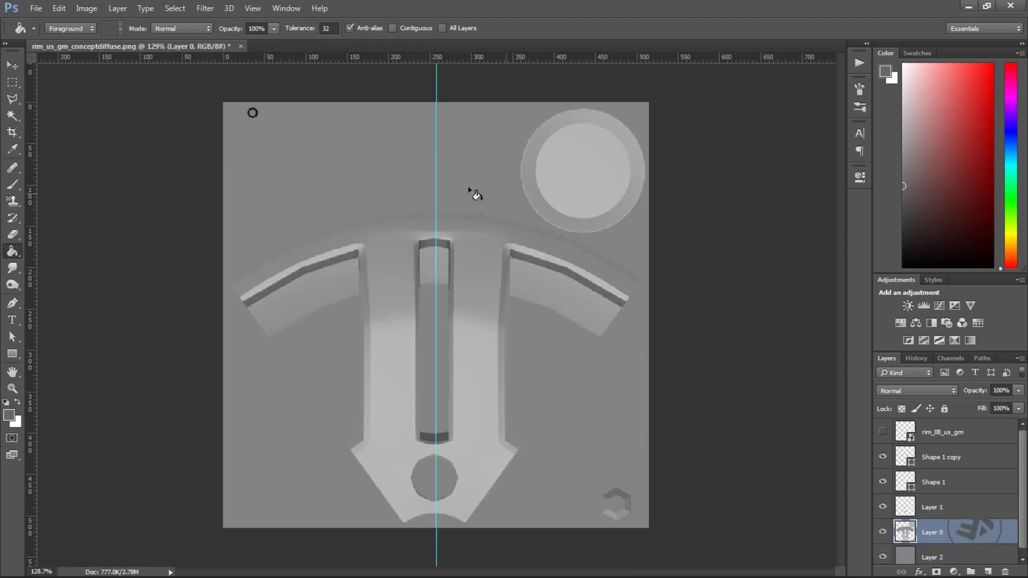
alt+scroll(246, 97, up, 10)
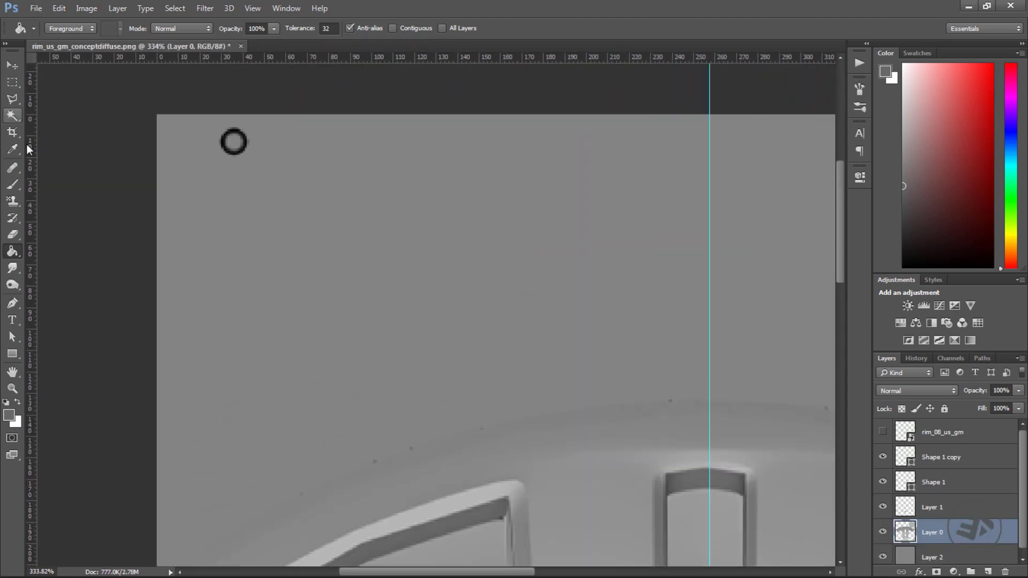
Draw a 25 px square at the canvas's upper-left corner, directly above Layer 0, and fill it with black
click(16, 355)
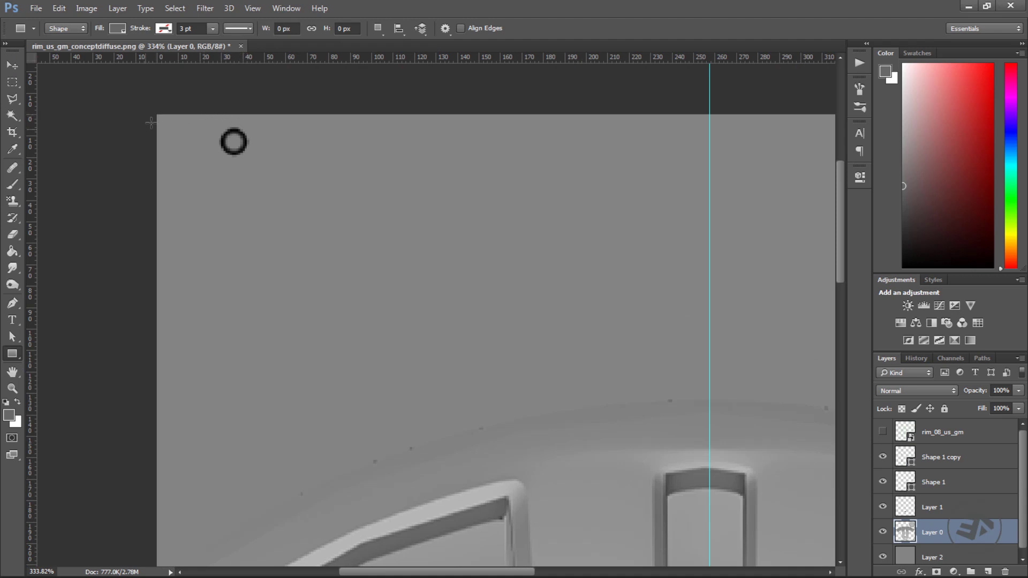
drag(155, 115, 200, 146)
key(v)
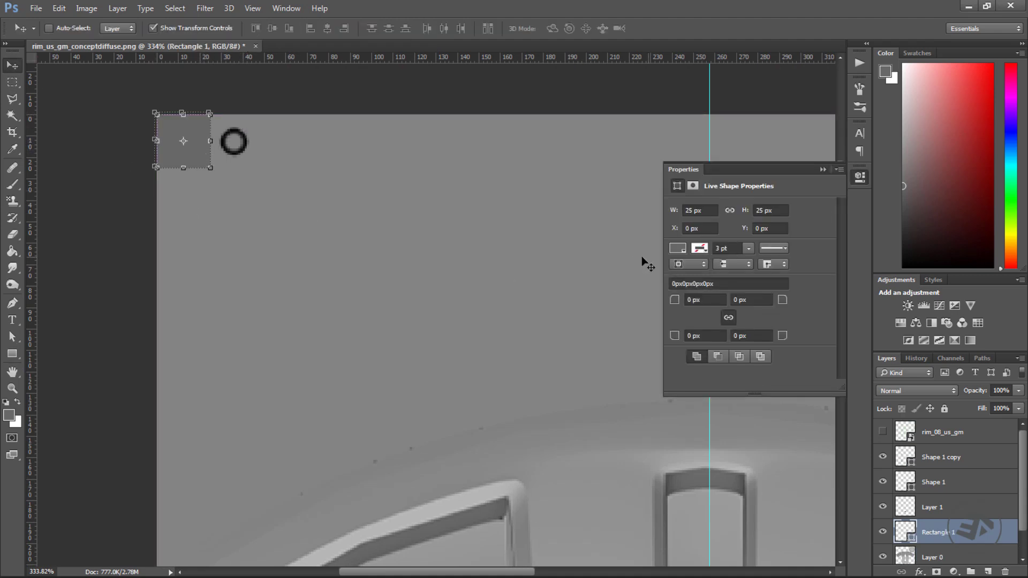
click(678, 249)
click(747, 315)
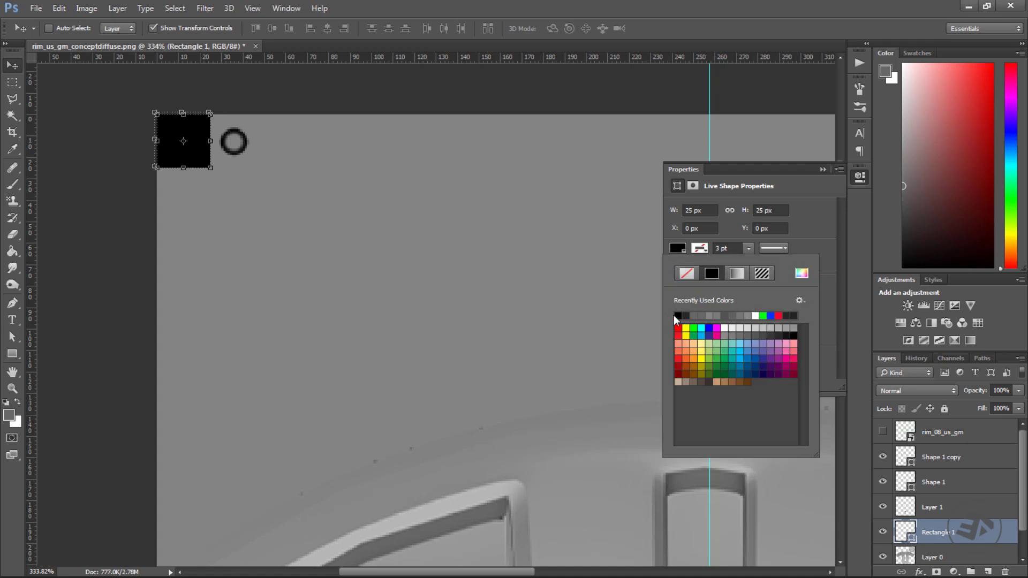
click(16, 79)
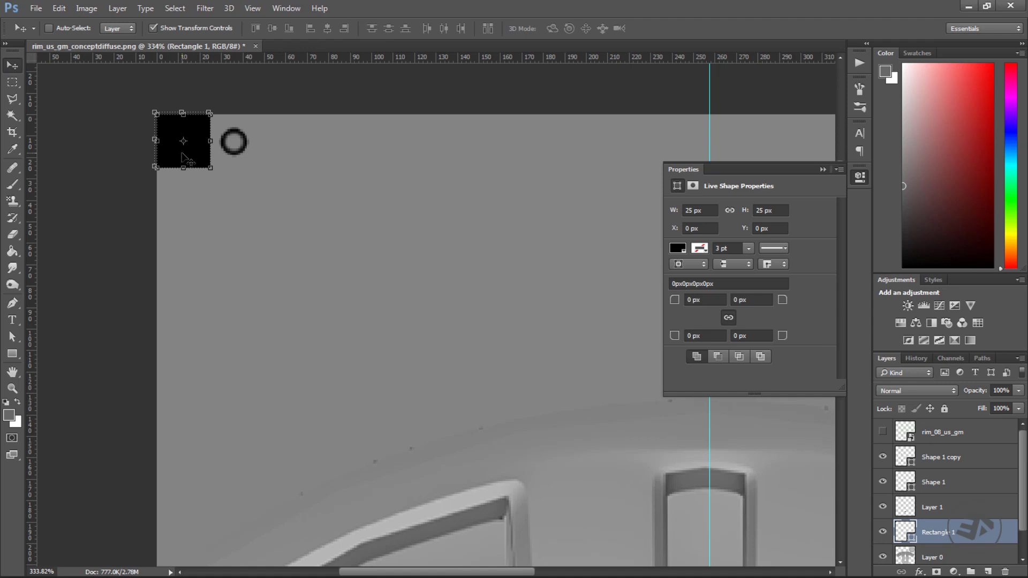
Duplicate the black square flush to its right at X 25 px and fill the copy with dark grey
alt+drag(185, 157, 258, 169)
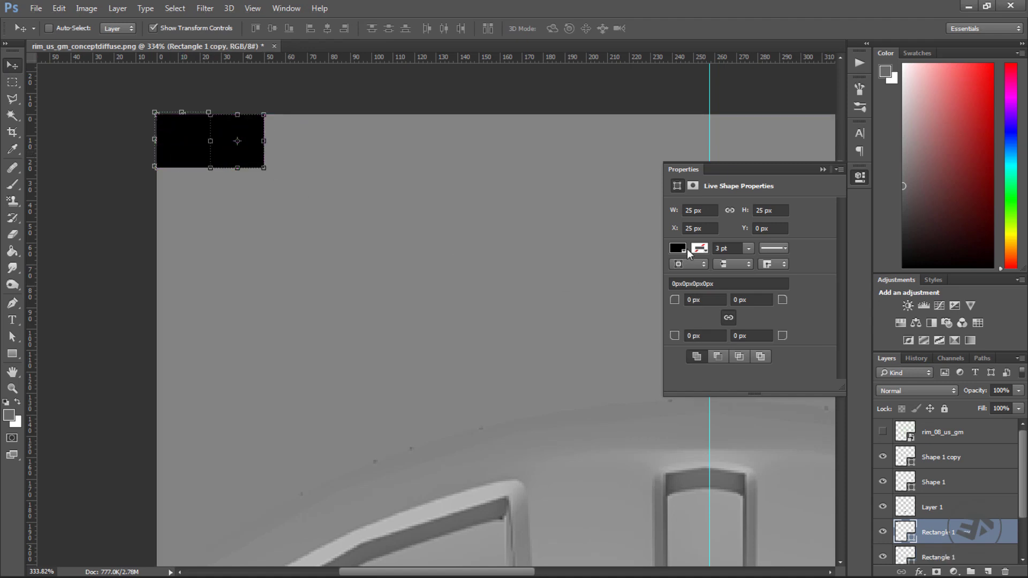
click(685, 249)
click(693, 315)
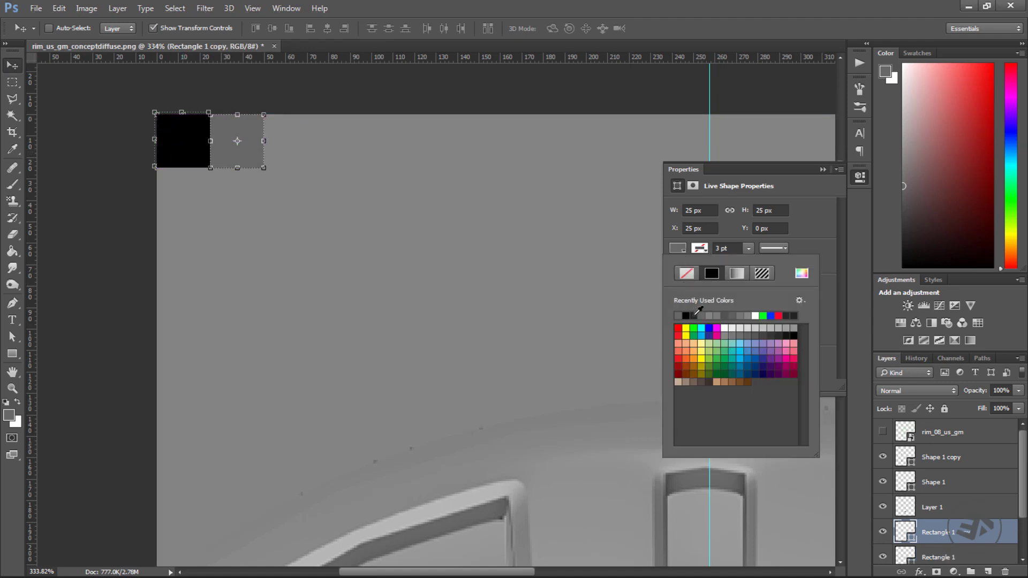
click(694, 315)
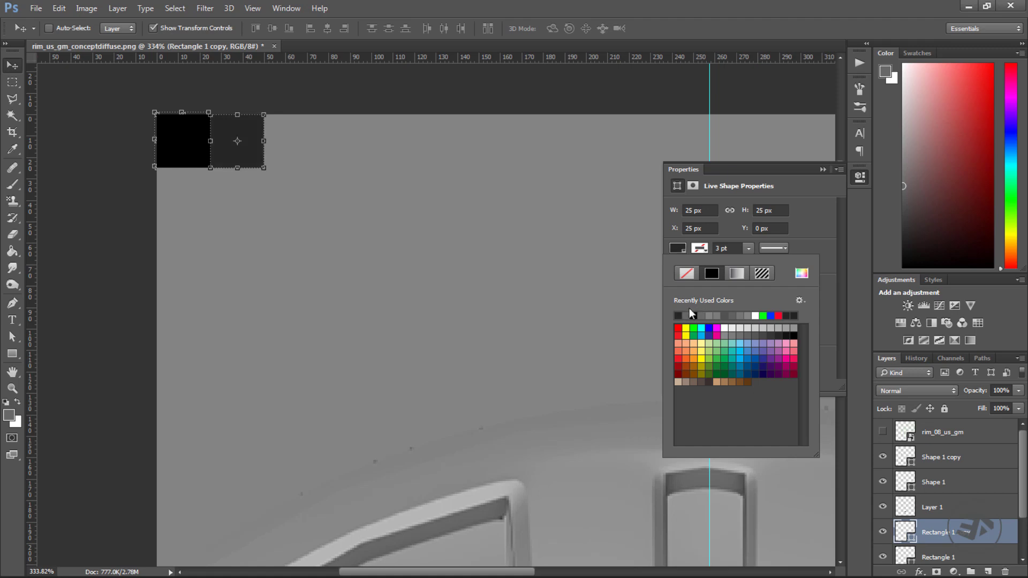
click(725, 316)
click(13, 82)
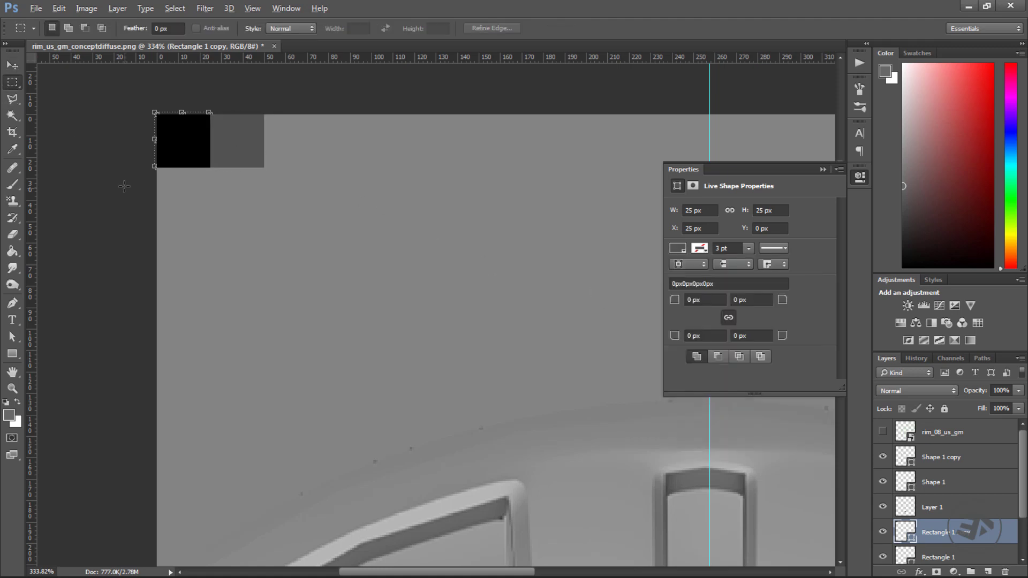
alt+scroll(128, 192, down, 8)
alt+scroll(128, 192, down, 3)
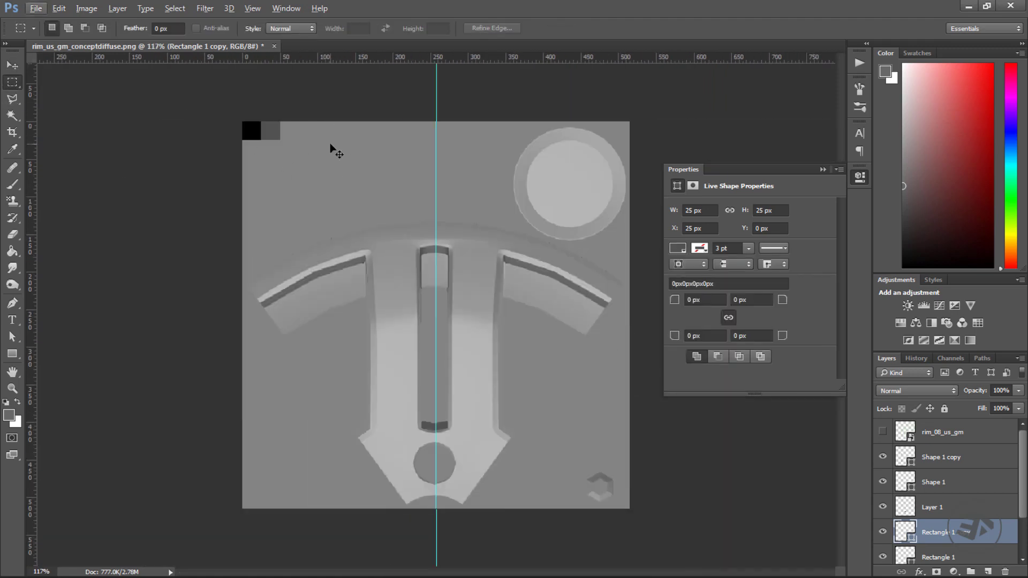
click(823, 171)
Switch to 3ds Max, delete the Omni001 light, and render the Perspective view of the rim
key(alt+Tab)
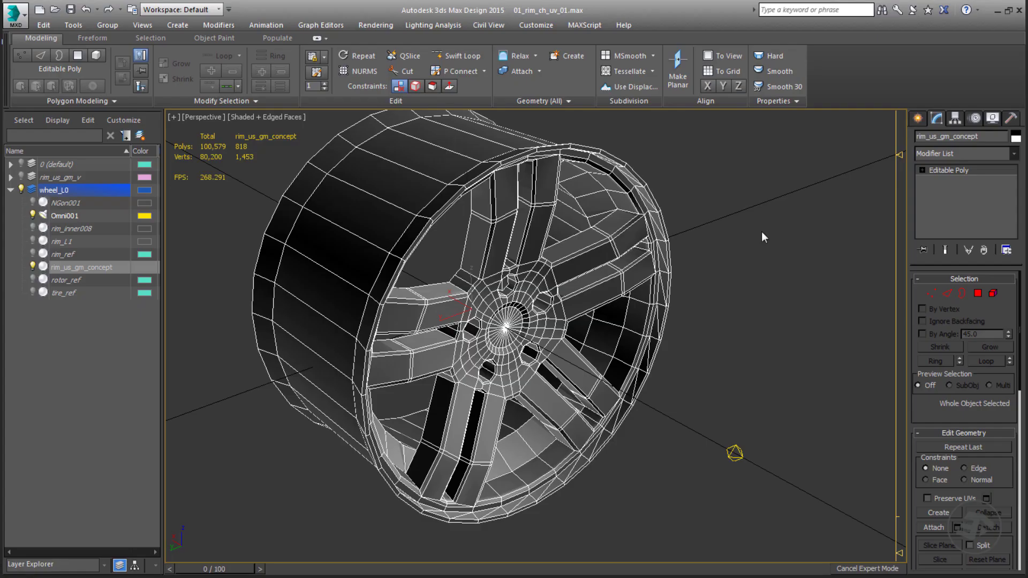
click(733, 454)
key(Delete)
alt+middle_drag(607, 391, 466, 342)
scroll(502, 340, up, 3)
key(shift+q)
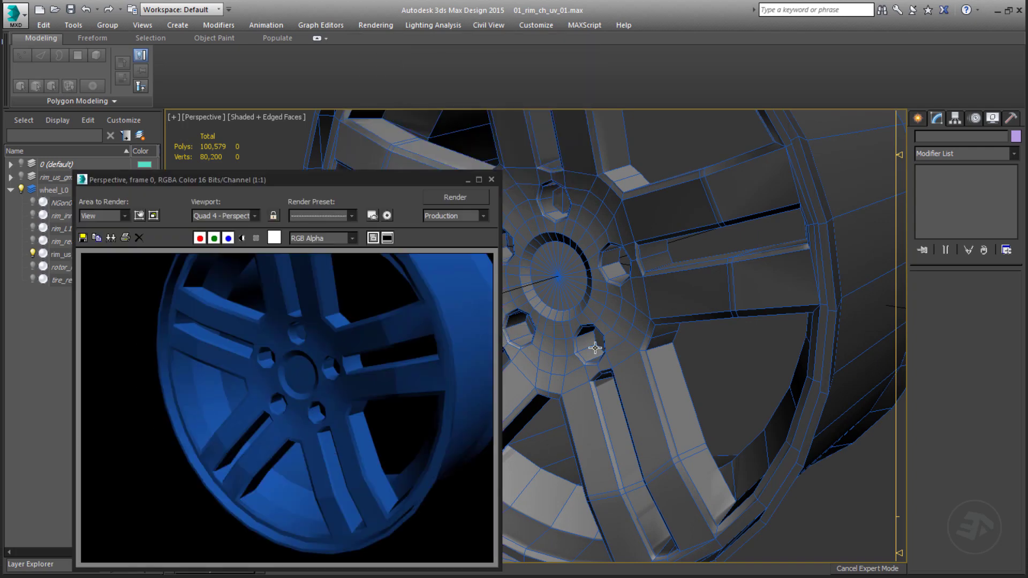
Load the rim's shell material network into the Slate Material Editor by sampling it from the model
key(m)
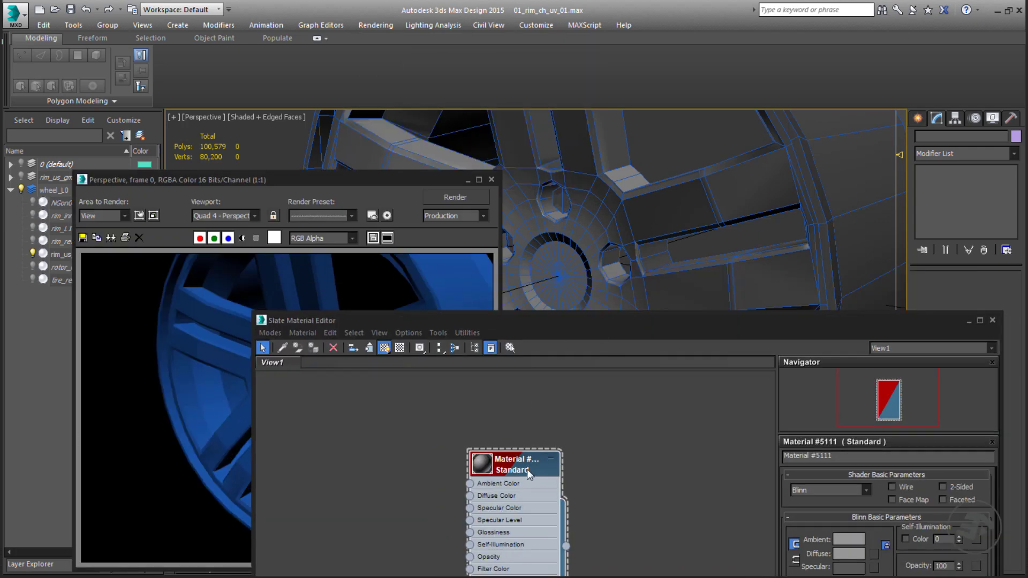
double_click(573, 320)
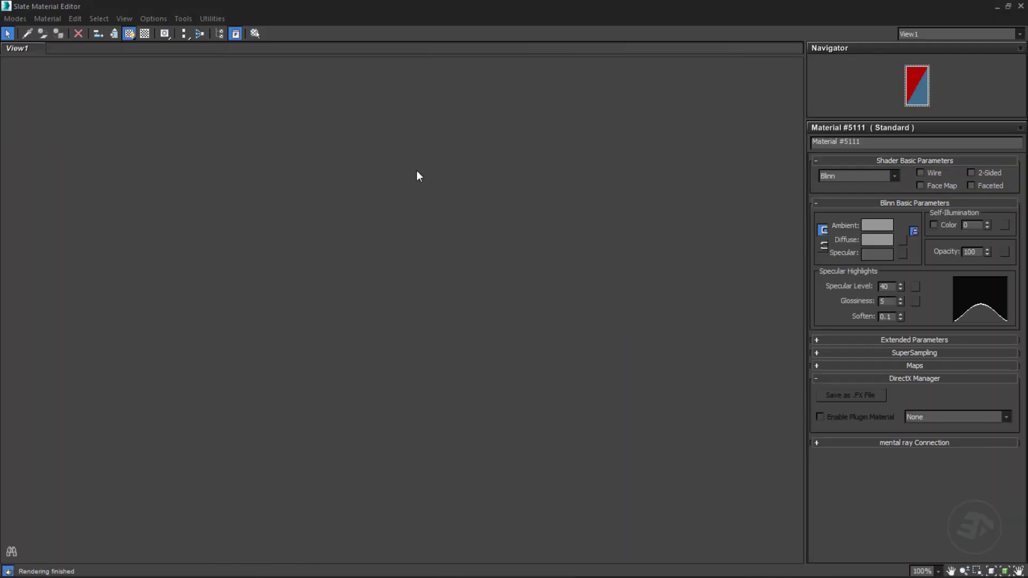
click(1009, 7)
click(282, 348)
click(593, 235)
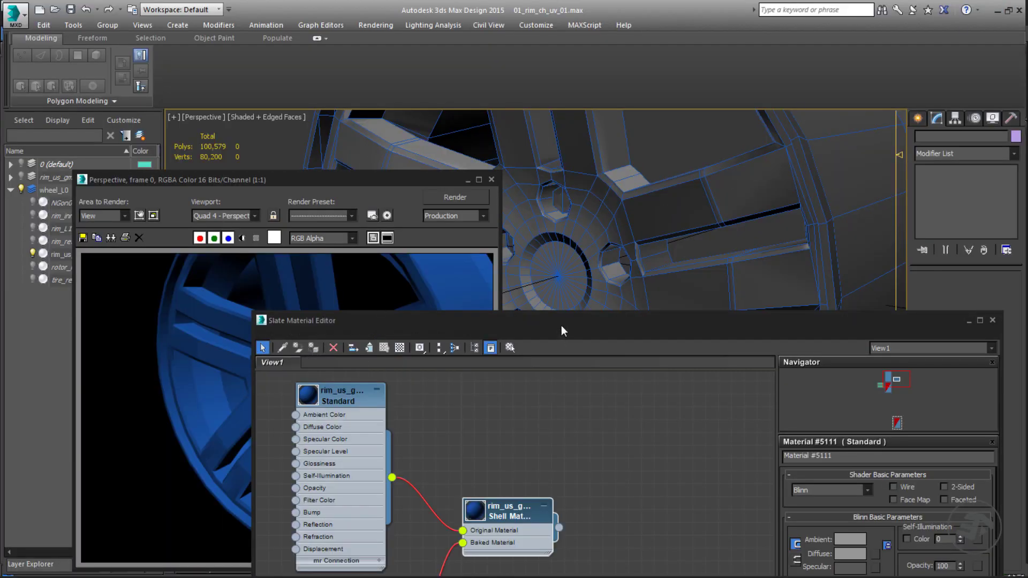
double_click(561, 323)
middle_drag(399, 225, 526, 286)
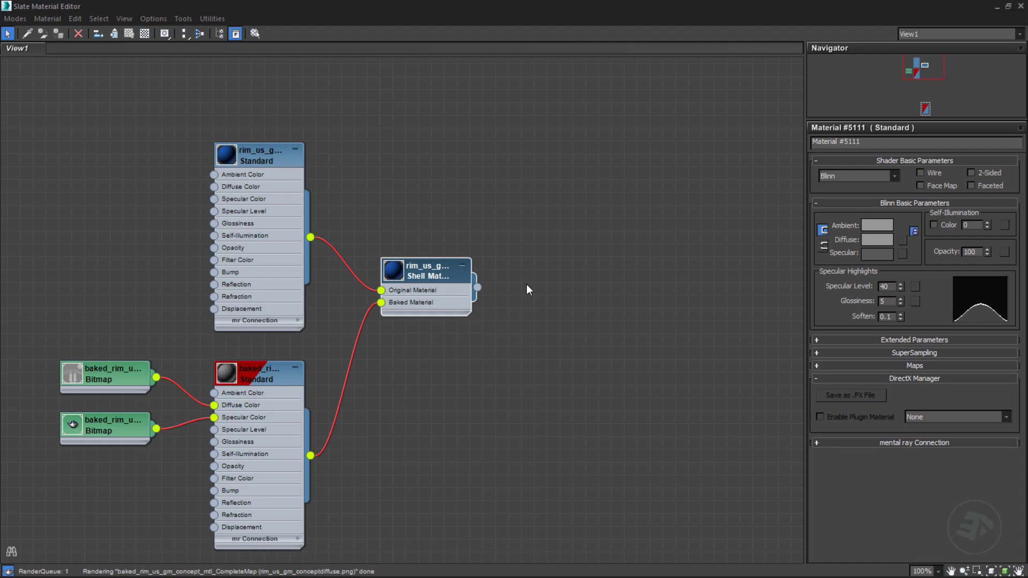
Delete the shell and original material nodes and disconnect the bitmap from the baked material's Specular Color
scroll(526, 284, down, 1)
drag(562, 163, 252, 287)
key(Delete)
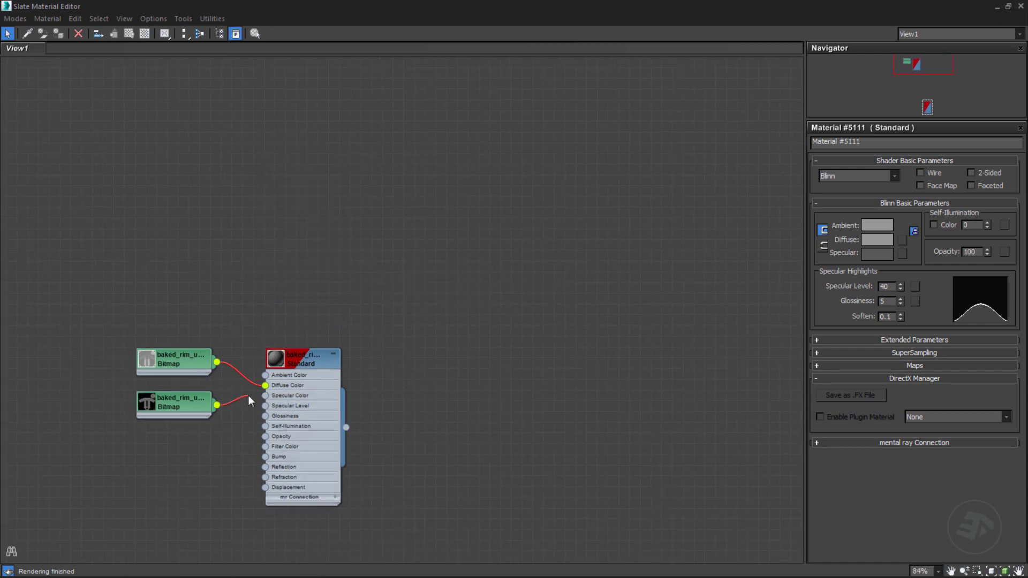
click(249, 396)
key(Delete)
drag(285, 365, 310, 349)
Set the baked_rim_us_gm_concept_mtl material's Specular Level to 40 and its diffuse colour to a neutral mid grey
double_click(329, 332)
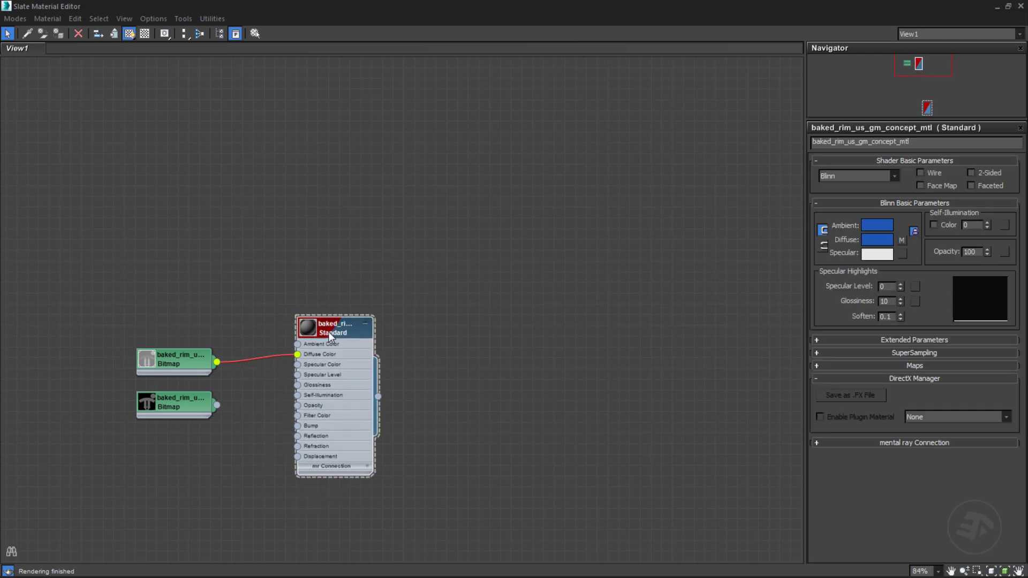
drag(897, 284, 903, 265)
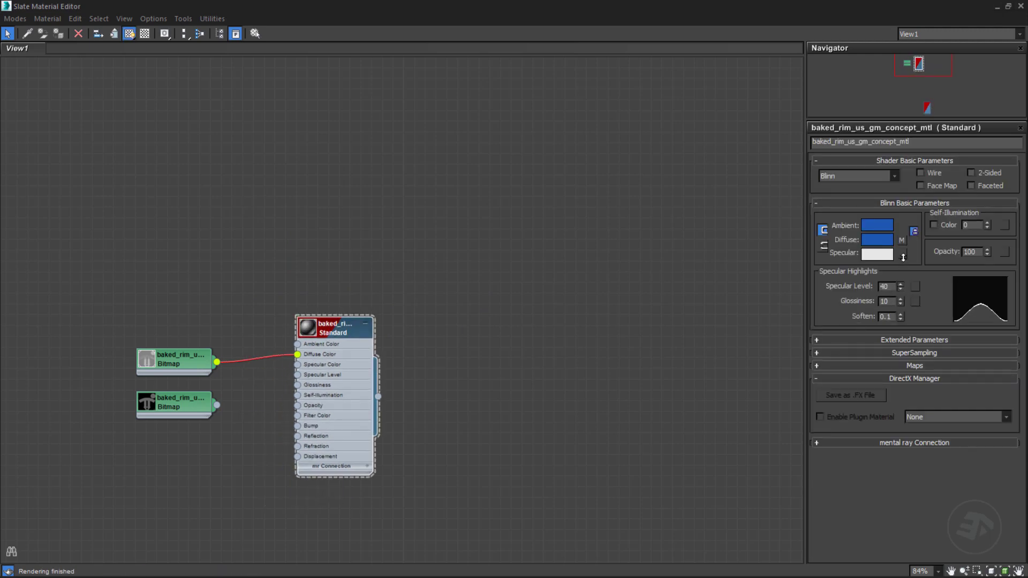
click(885, 241)
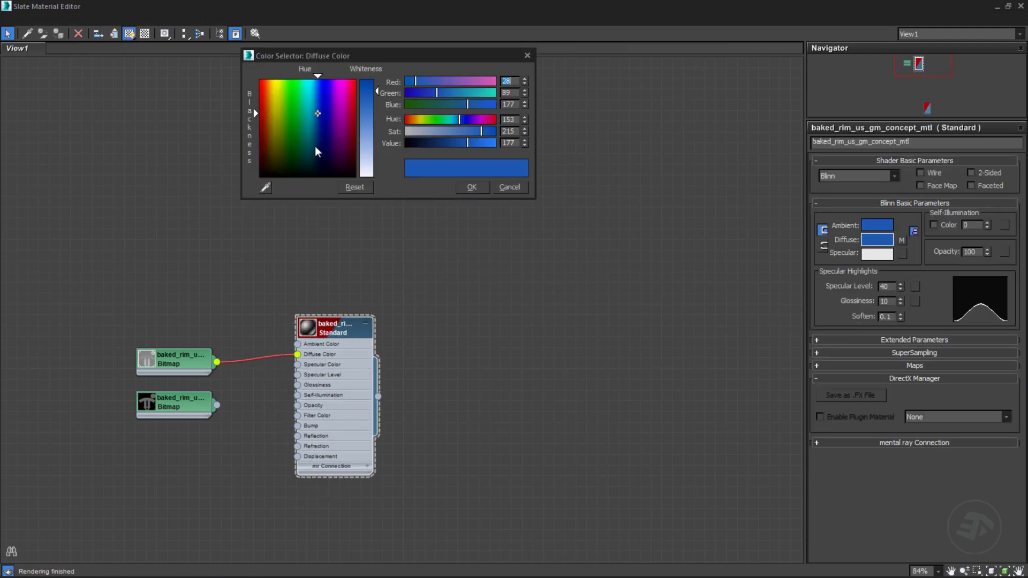
drag(314, 146, 260, 176)
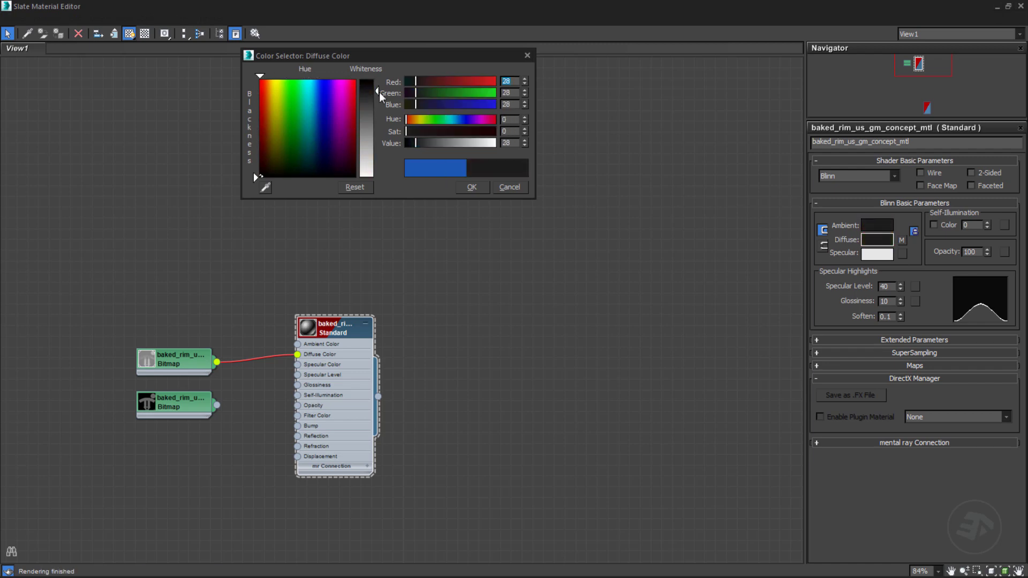
drag(379, 94, 379, 126)
click(472, 188)
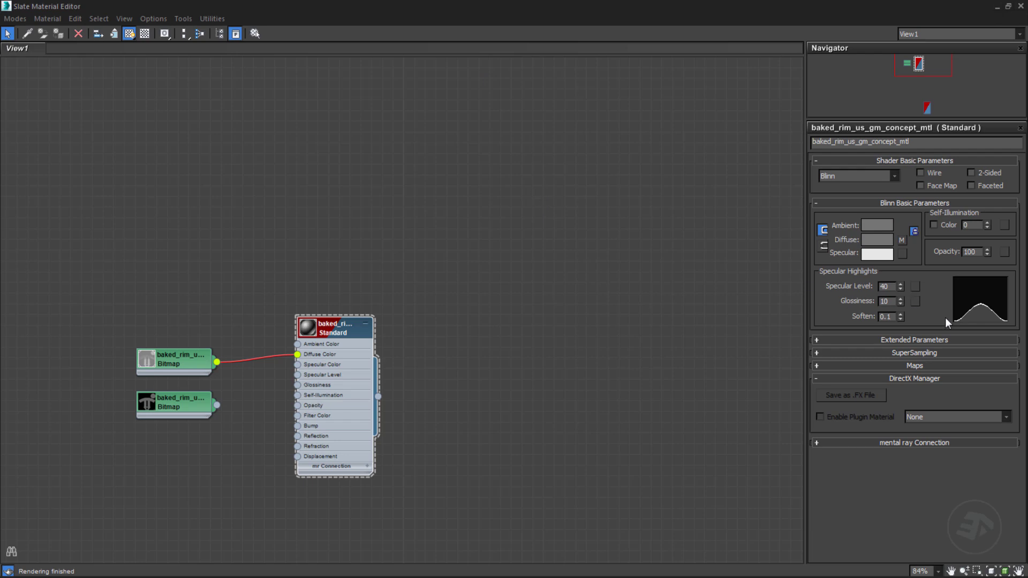
Apply the baked_rim_us_gm_concept_mtl material to the rim and render the Perspective view again
click(1008, 7)
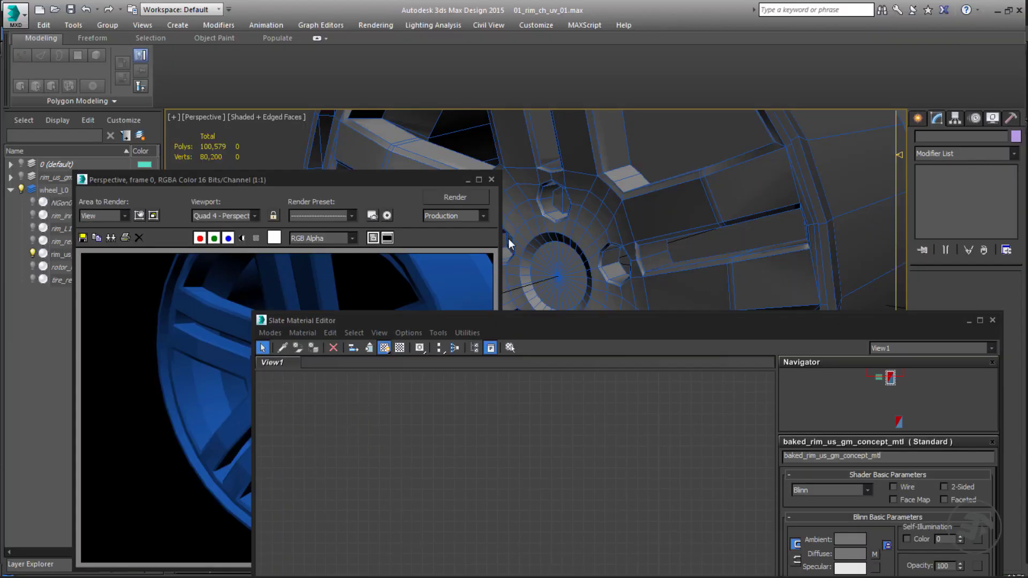
drag(535, 322, 611, 282)
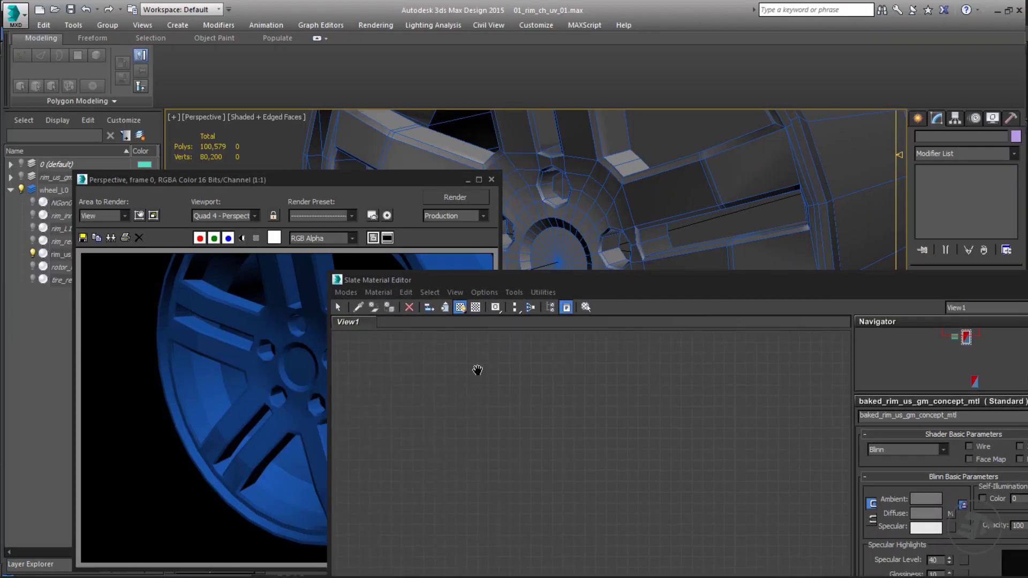
middle_drag(477, 370, 489, 378)
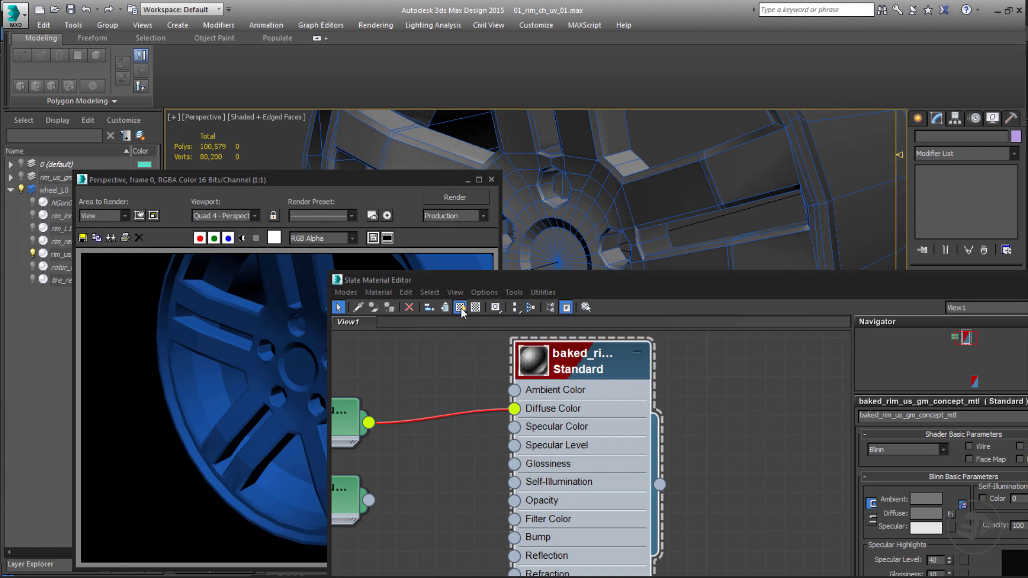
click(456, 197)
click(557, 371)
middle_drag(447, 360, 593, 383)
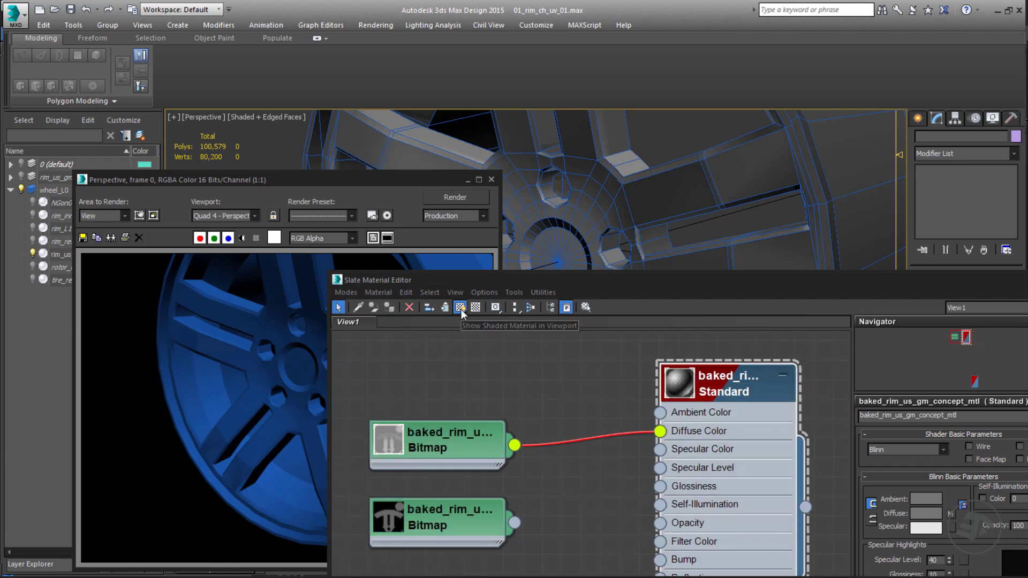
click(586, 214)
click(448, 200)
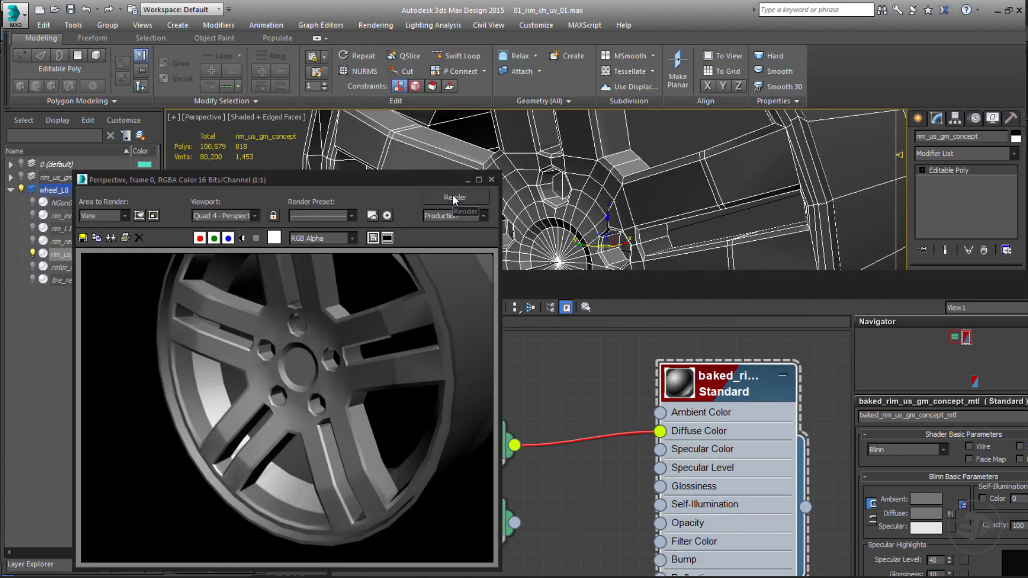
Move the render window and material editor clear of the wheel and render the rim from several angles
alt+middle_drag(667, 215, 742, 206)
key(q)
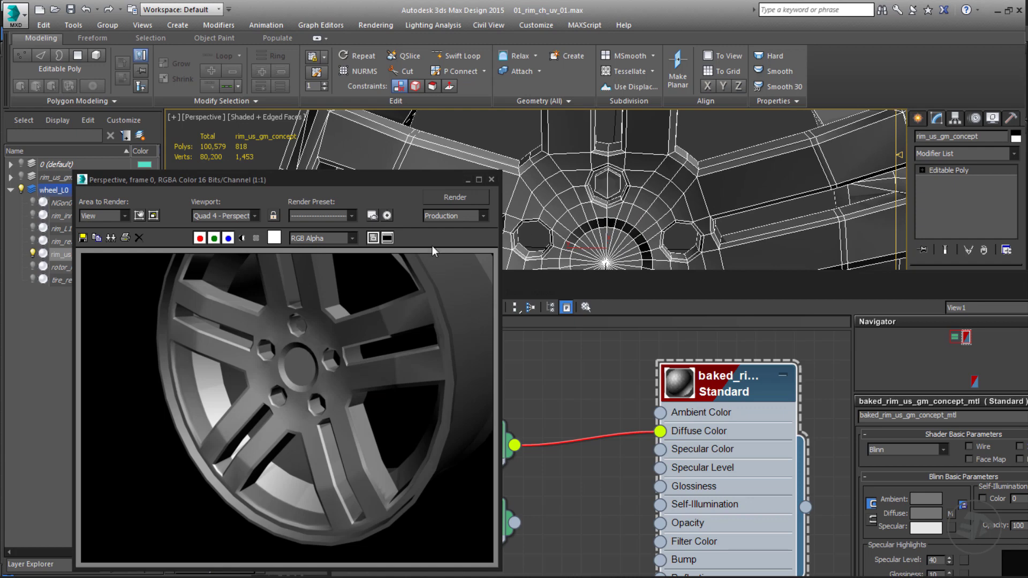
scroll(625, 231, down, 4)
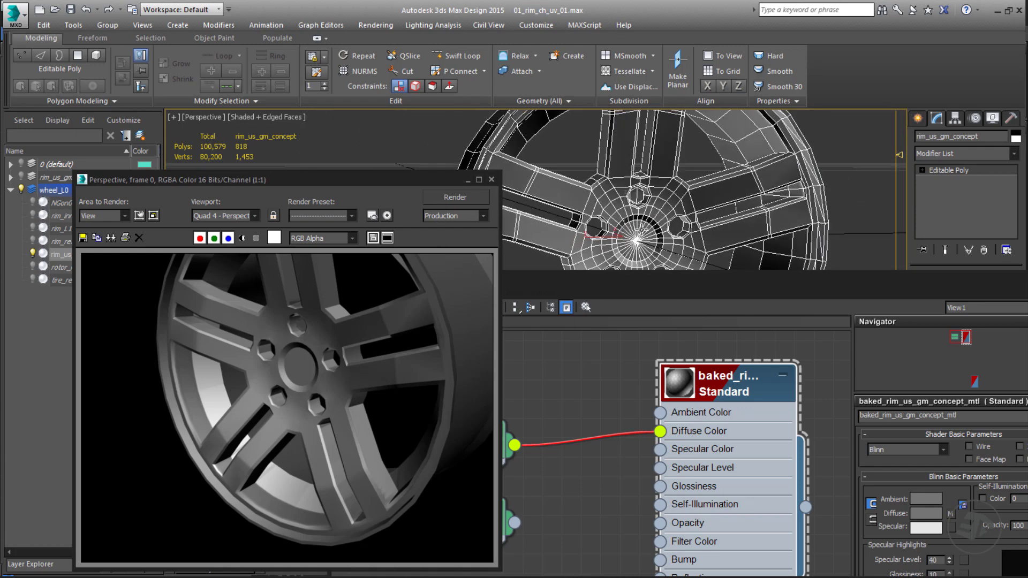
alt+middle_drag(717, 218, 646, 219)
drag(772, 285, 479, 360)
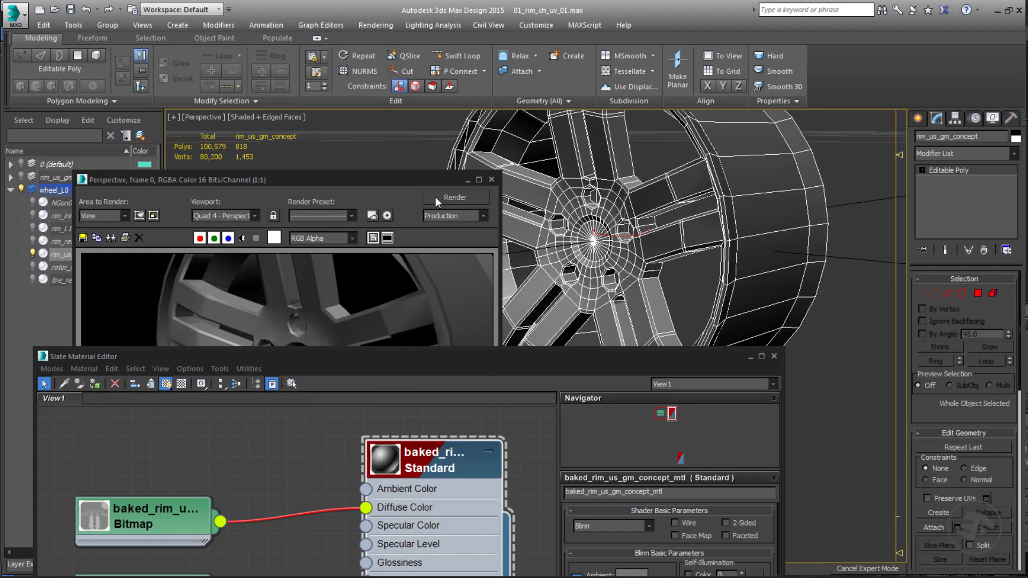
drag(412, 183, 910, 144)
middle_drag(518, 240, 463, 252)
key(shift+q)
key(shift+q)
scroll(446, 216, up, 4)
key(shift+q)
key(shift+q)
key(shift+q)
Render close-ups of the hub and lug holes to examine the baked texture, and close the render window
scroll(464, 251, up, 3)
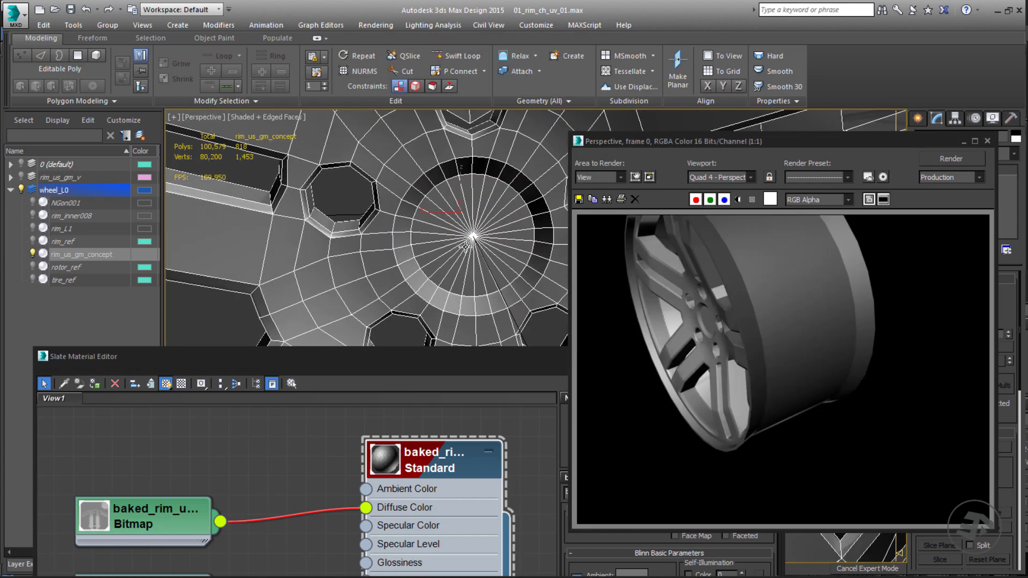
scroll(473, 237, down, 4)
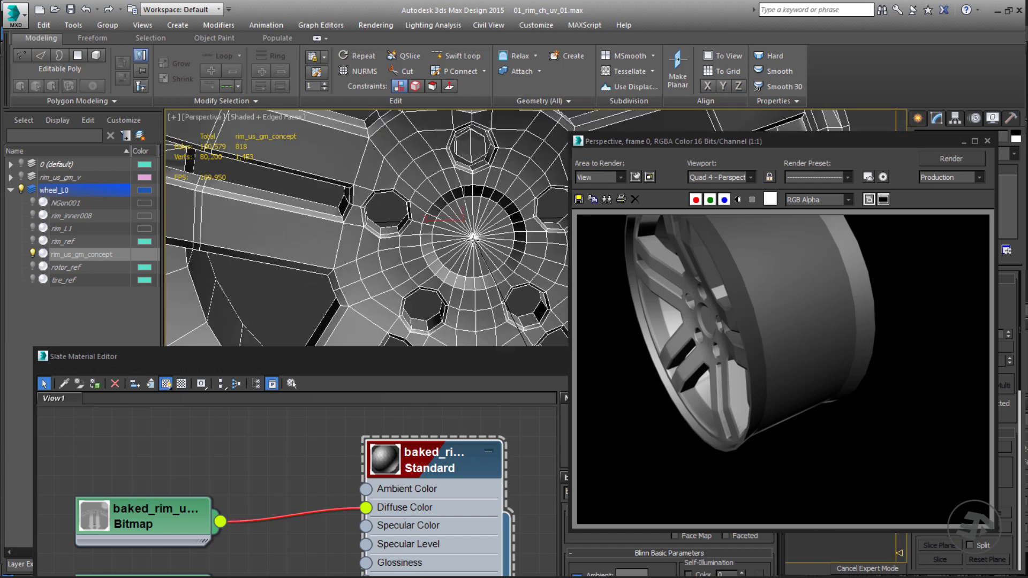
alt+middle_drag(449, 248, 465, 250)
scroll(480, 198, up, 4)
key(shift+q)
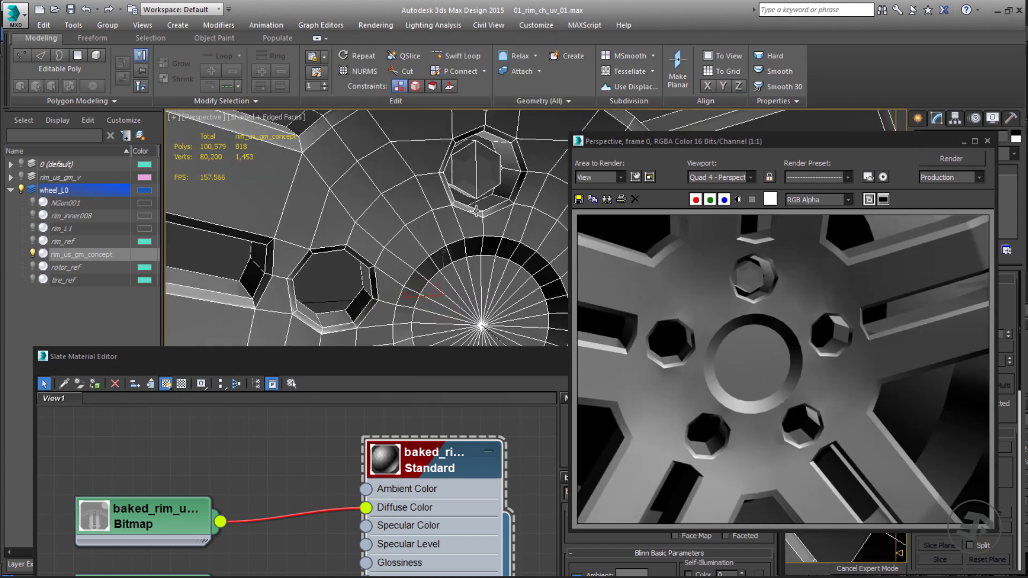
alt+middle_drag(476, 210, 365, 198)
scroll(365, 198, up, 4)
key(shift+q)
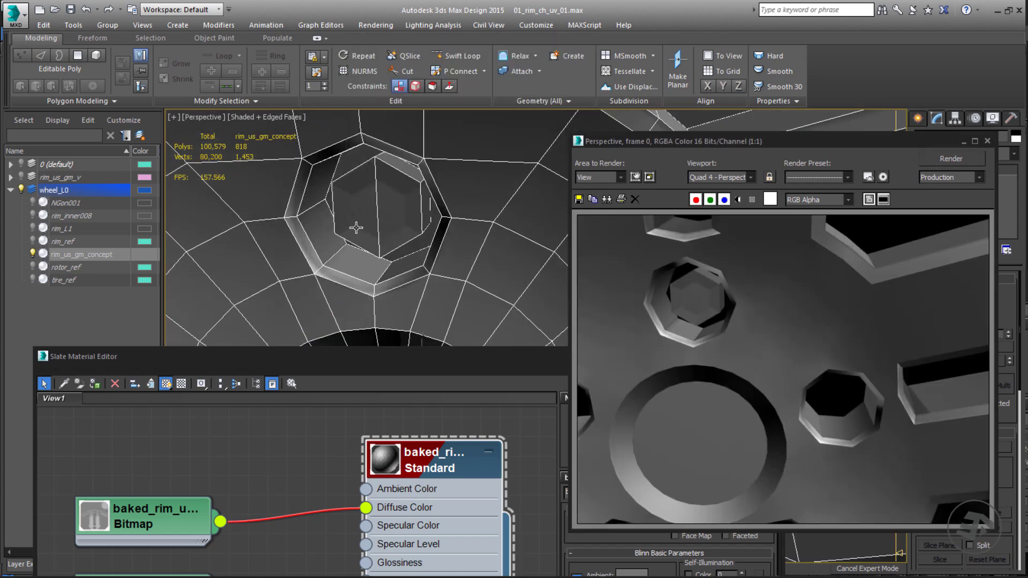
scroll(356, 227, down, 8)
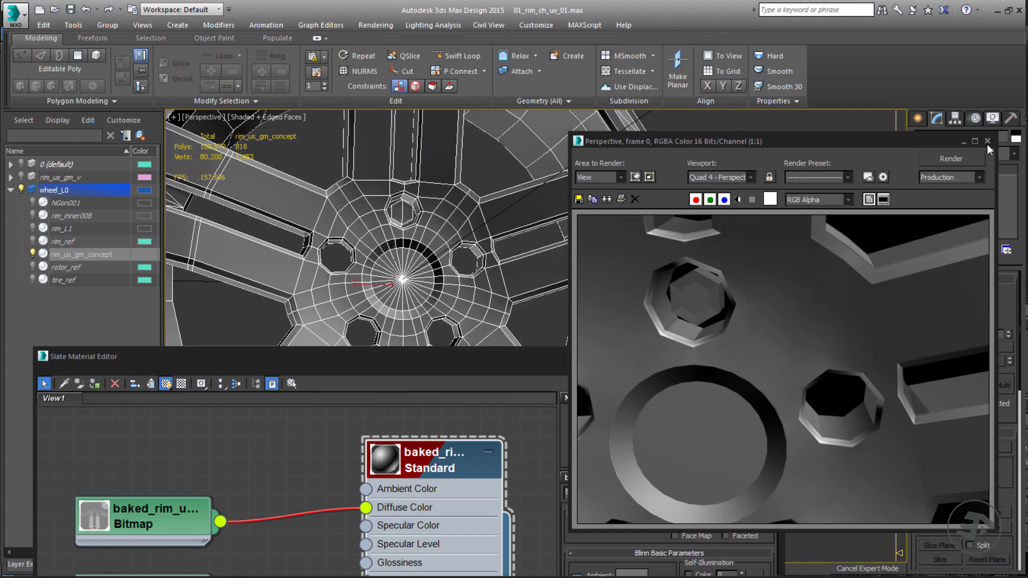
click(987, 141)
drag(604, 357, 815, 311)
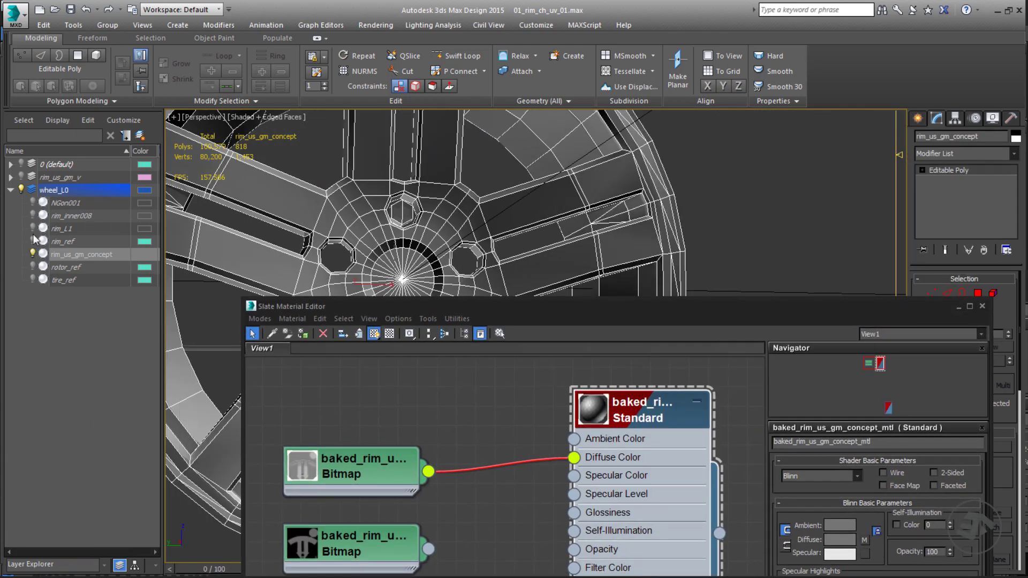
Unhide NGon001 and rim_inner008, hide rim_us_gm_concept, and select both unhidden objects
click(32, 203)
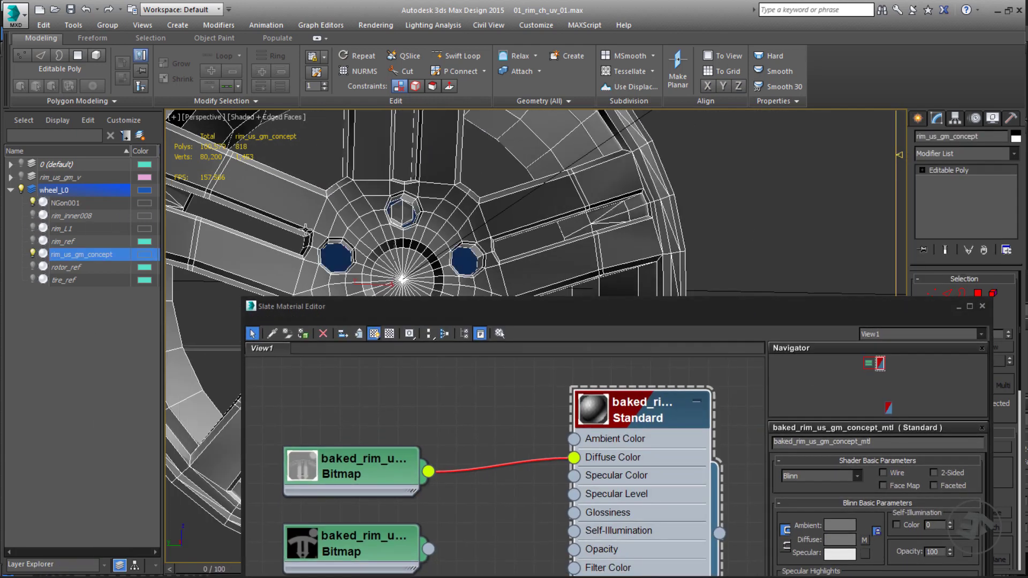
click(32, 215)
click(334, 263)
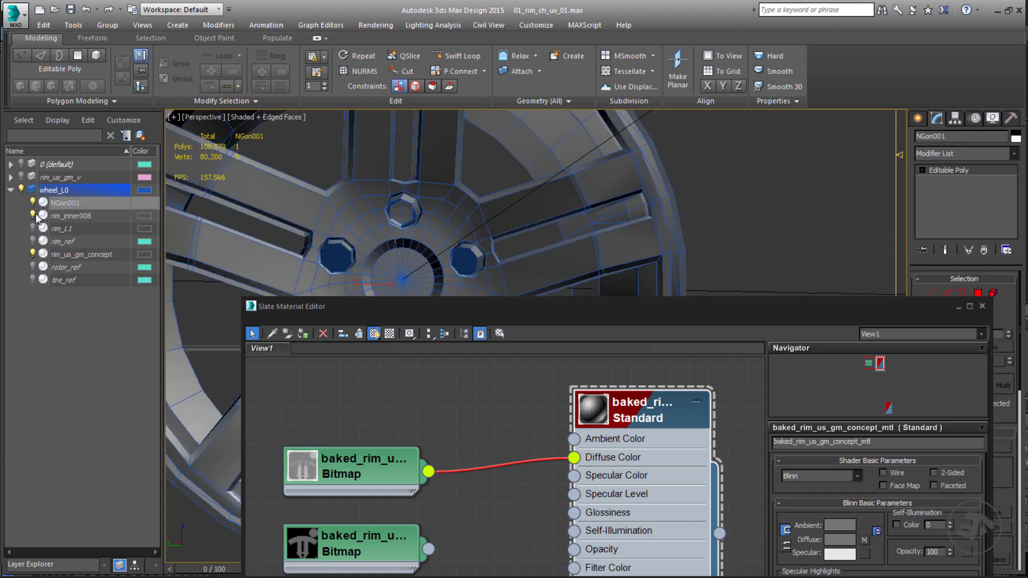
click(32, 255)
scroll(348, 201, down, 3)
middle_drag(348, 201, 371, 200)
ctrl+click(355, 195)
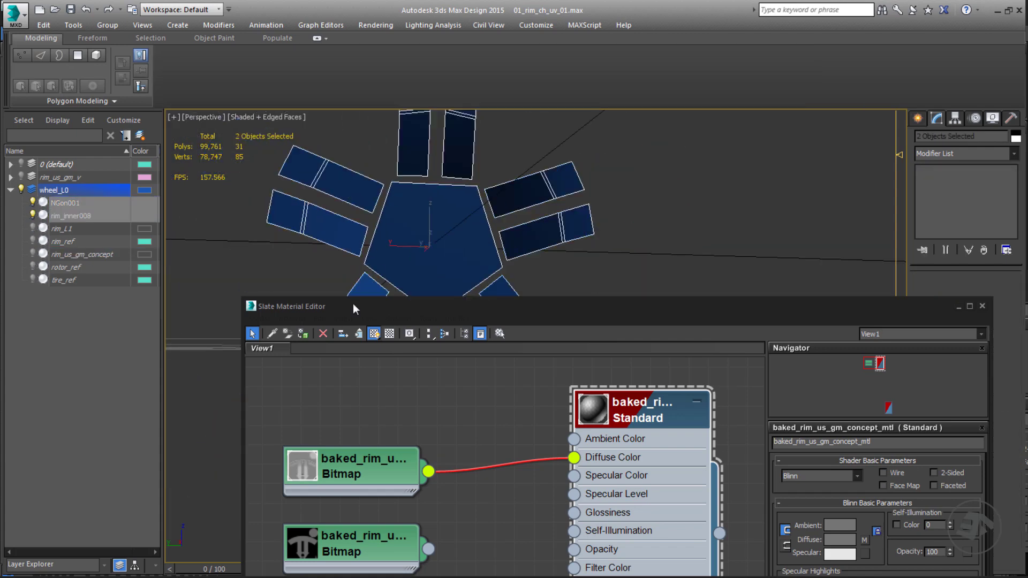
Add an Unwrap UVW modifier to the two selected objects and show the baked rim_us_gm_conceptdiffuse.png map in the UV editor
click(958, 309)
alt+middle_drag(551, 230, 412, 257)
click(1014, 155)
click(939, 549)
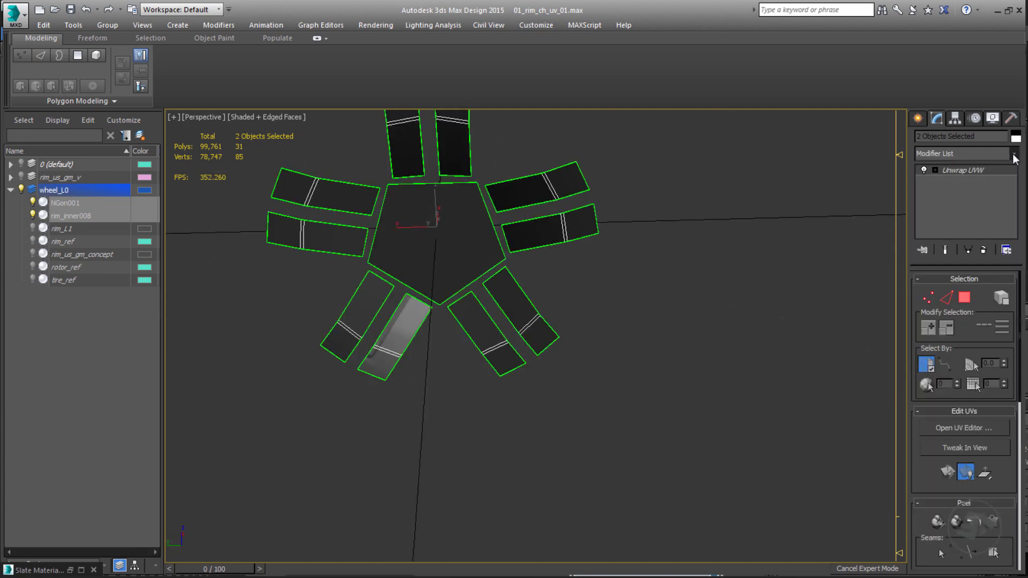
click(984, 429)
click(387, 92)
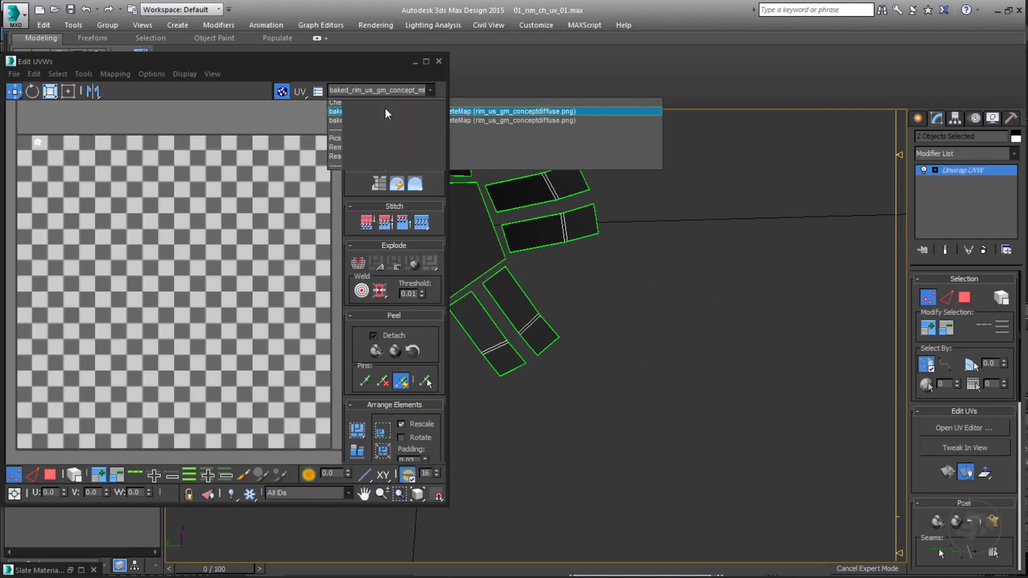
click(385, 108)
Select all UV polygons of the pentagon and spoke pieces and planar-map them aligned to the X axis
scroll(102, 166, down, 5)
scroll(107, 168, up, 3)
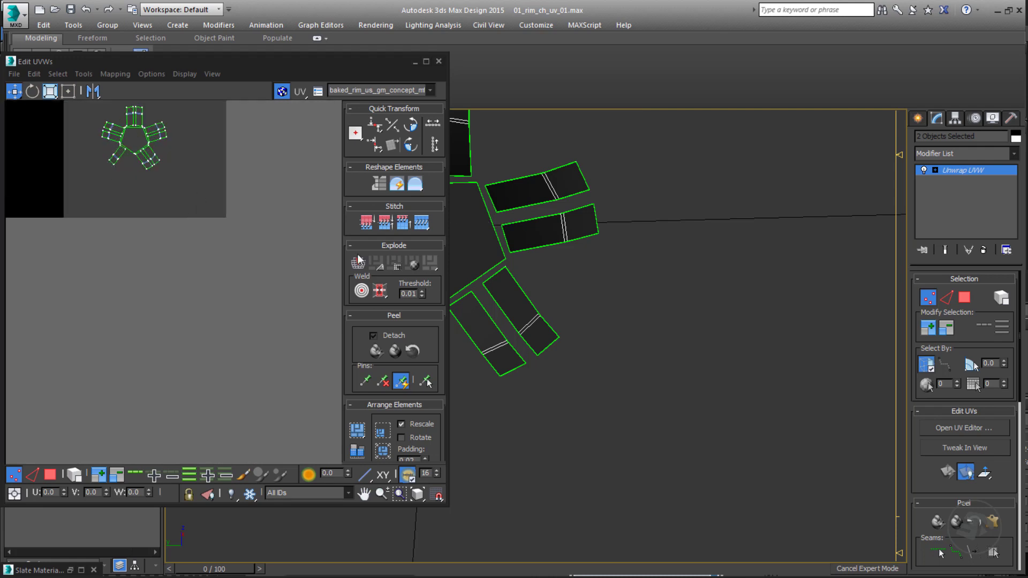
scroll(190, 289, down, 3)
middle_drag(193, 305, 188, 257)
scroll(168, 252, down, 10)
middle_drag(186, 306, 191, 268)
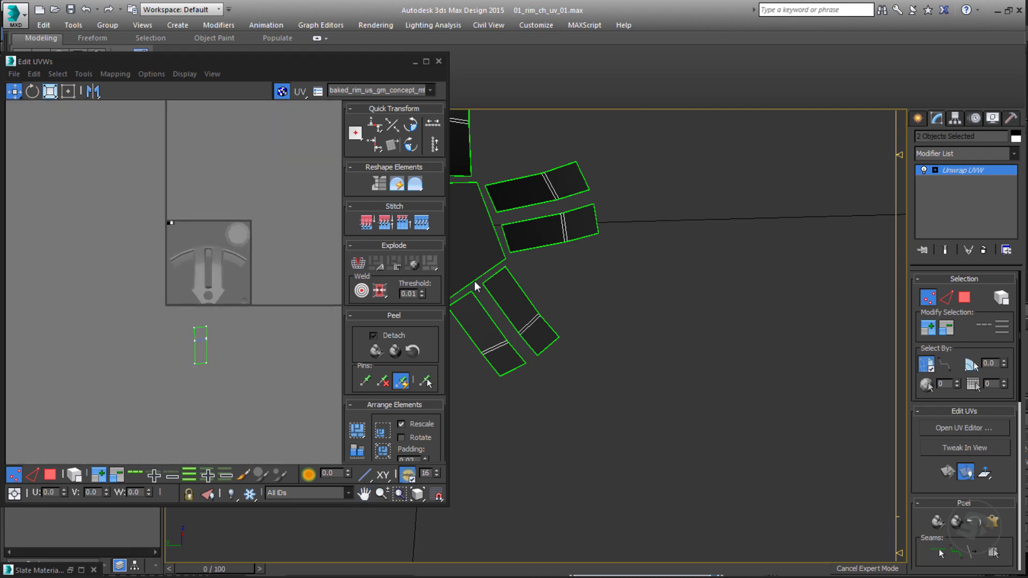
middle_drag(476, 282, 577, 280)
click(47, 474)
drag(258, 174, 117, 424)
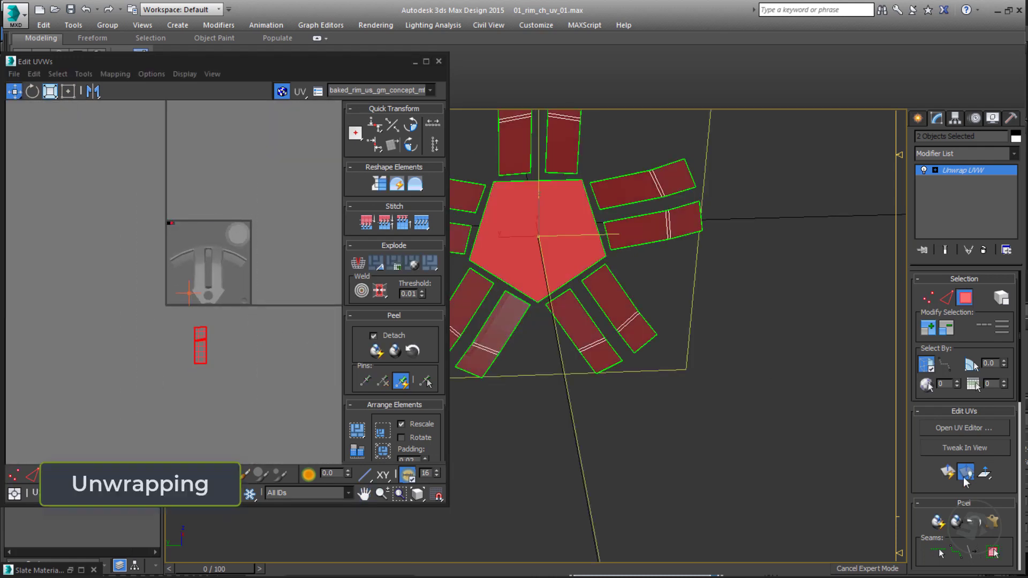
scroll(963, 472, down, 5)
click(939, 451)
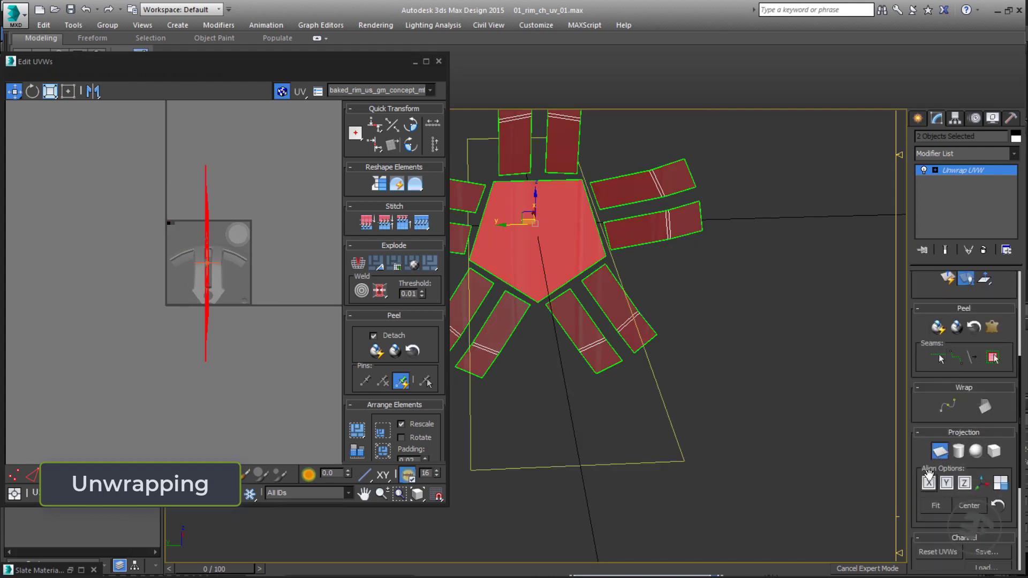
click(929, 480)
Turn off Normalize Map for the unwrap and exit the planar projection
scroll(953, 450, down, 4)
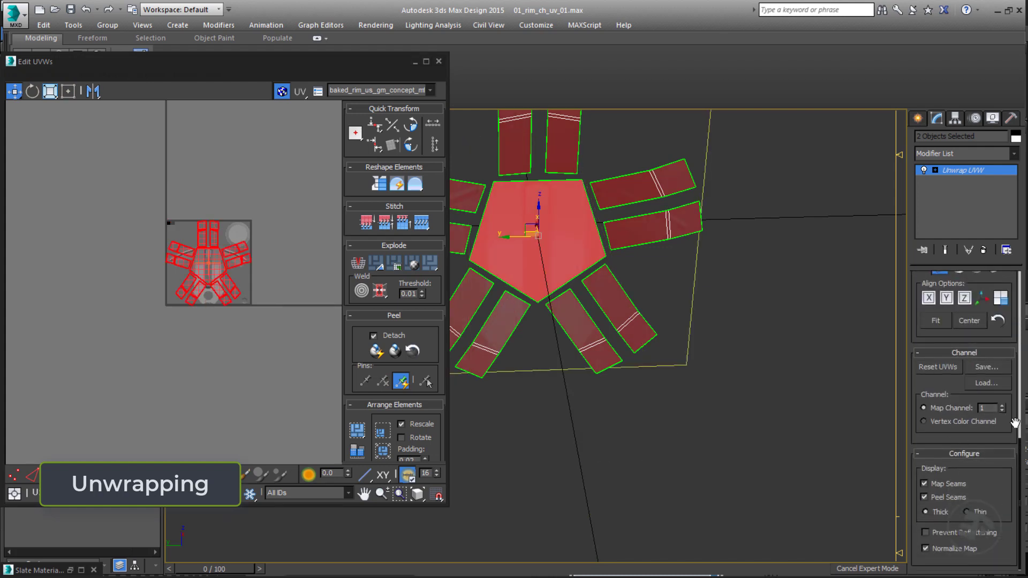
scroll(1015, 423, up, 4)
drag(1020, 485, 998, 554)
click(965, 550)
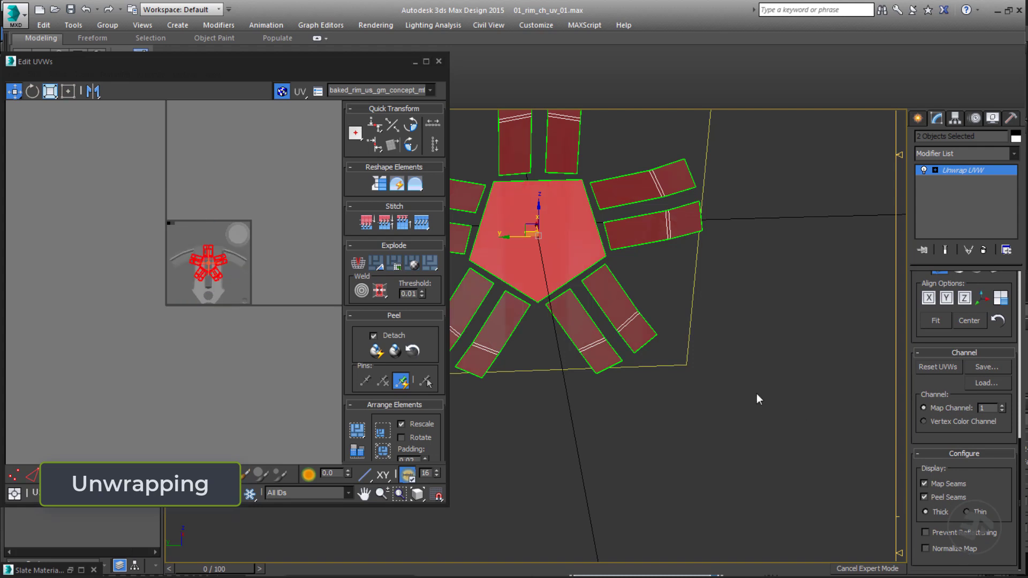
drag(954, 343, 937, 416)
scroll(938, 420, up, 3)
scroll(922, 422, down, 6)
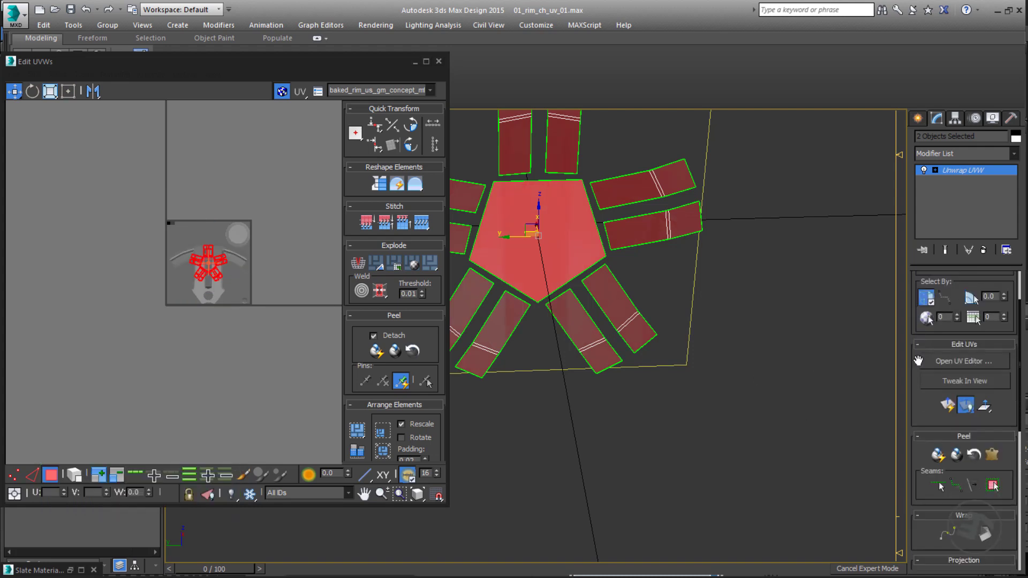
click(939, 482)
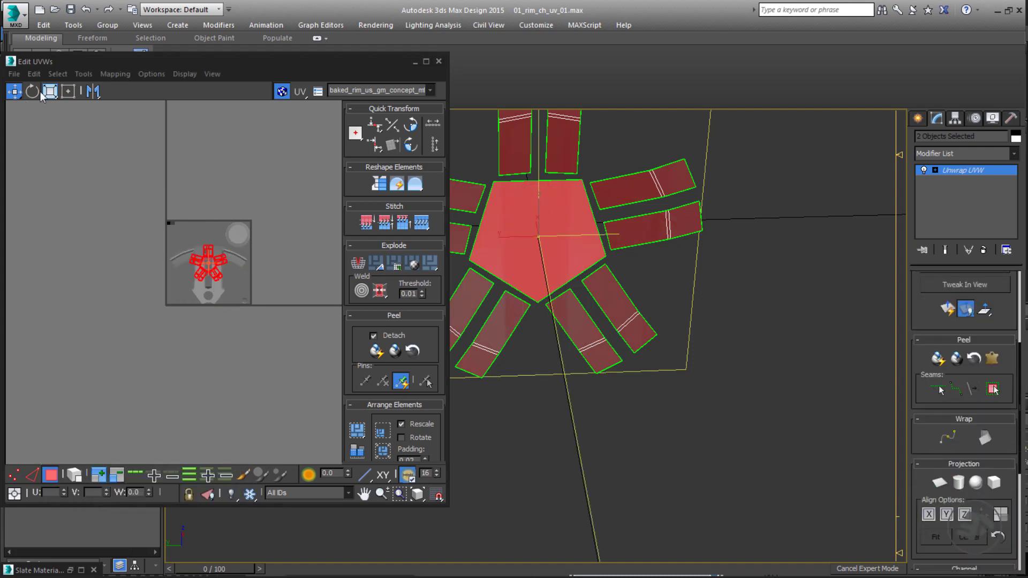
Move the whole UV cluster onto the dark grey swatch of the diffuse map and scale it down to fit inside
scroll(196, 302, up, 6)
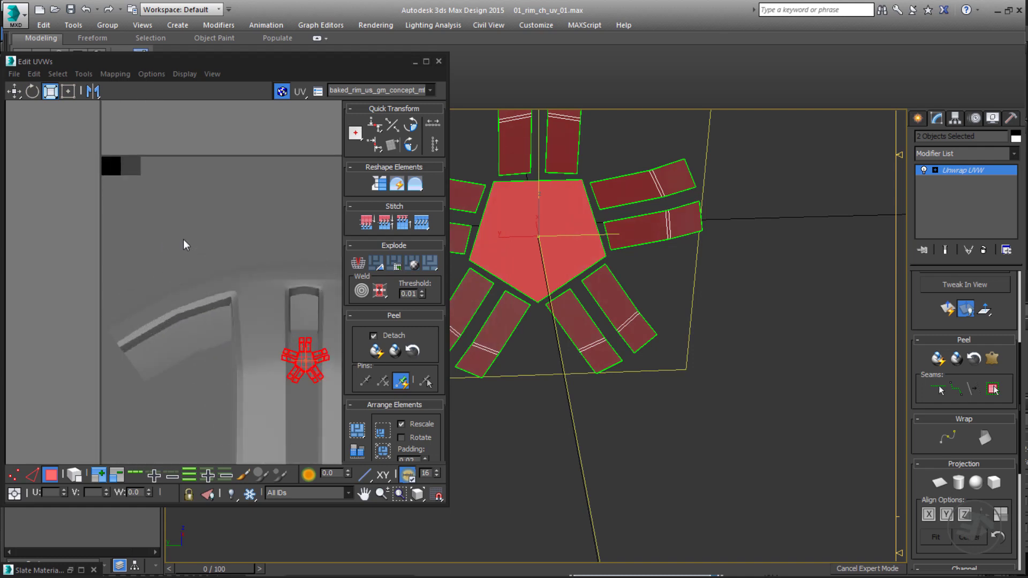
drag(304, 364, 129, 167)
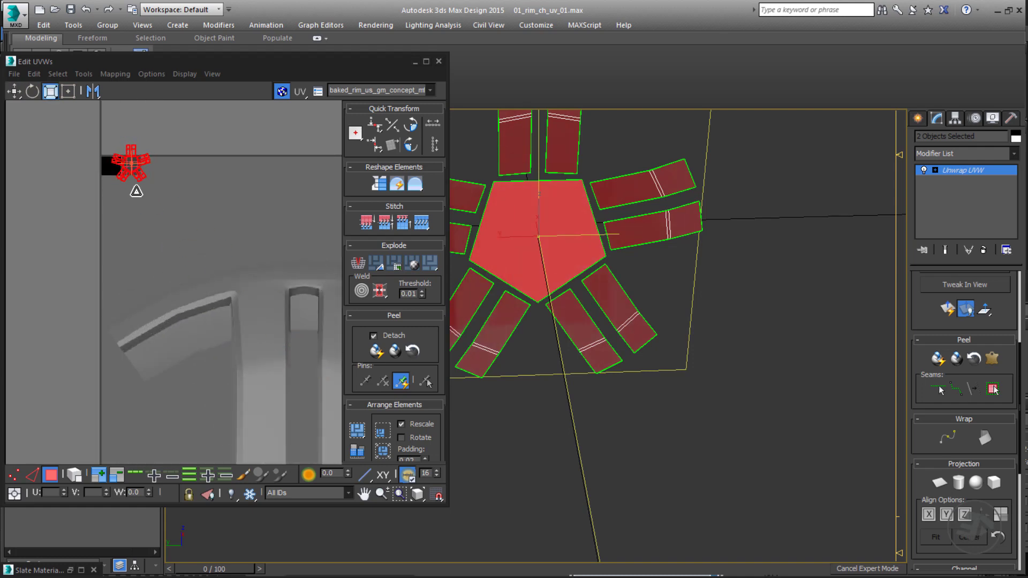
scroll(134, 257, down, 5)
key(q)
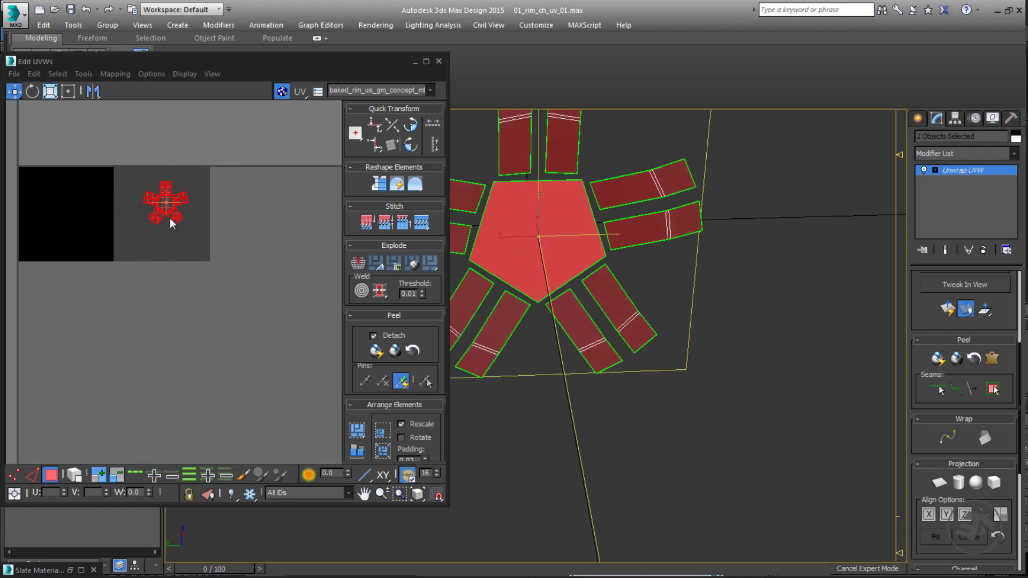
Place the central pentagon's UVs on the black swatch, keep the spoke pieces on the grey one, and close the UV editor
drag(166, 206, 61, 217)
click(523, 258)
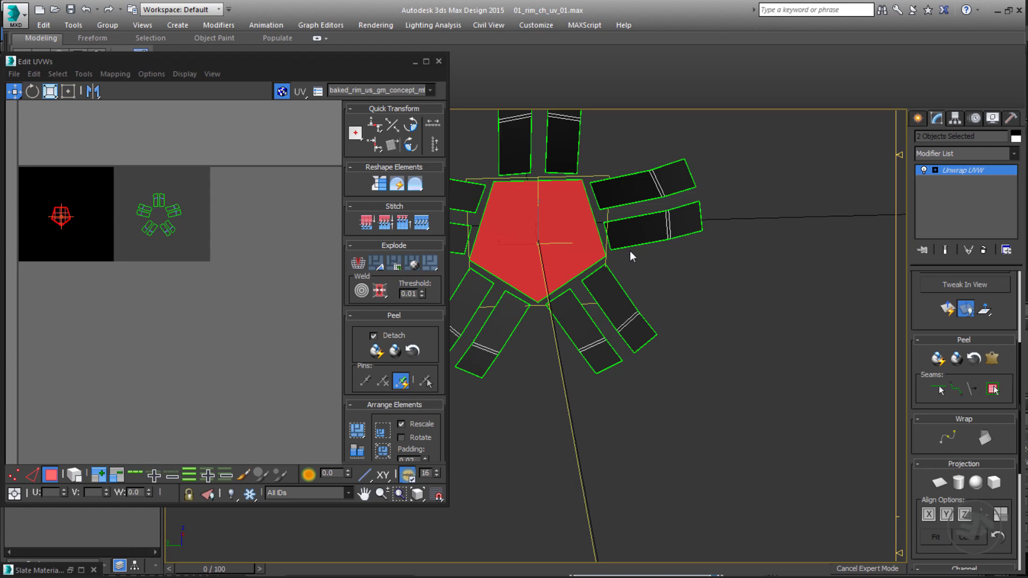
click(219, 226)
click(438, 61)
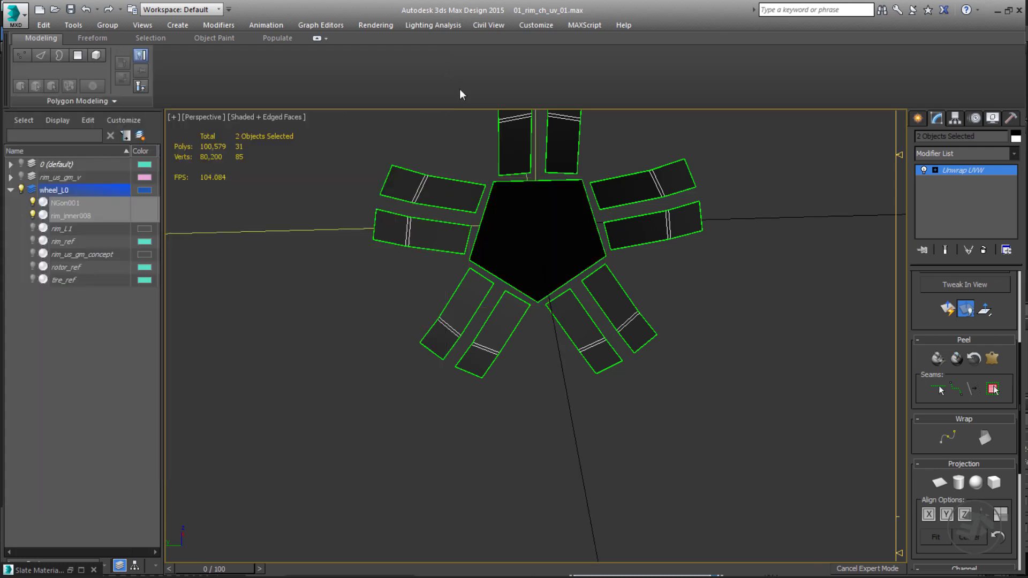
Collapse the Unwrap UVW modifier on both selected objects
right_click(952, 171)
click(963, 265)
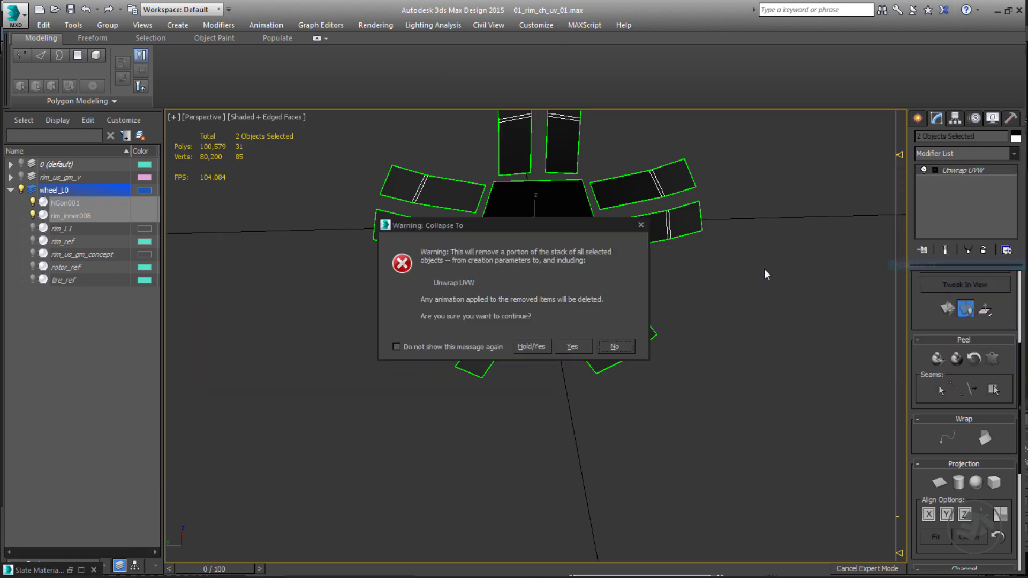
click(573, 347)
Unhide and select rim_us_gm_concept, and show its lug holes up close in the Left view
alt+middle_drag(481, 297, 466, 289)
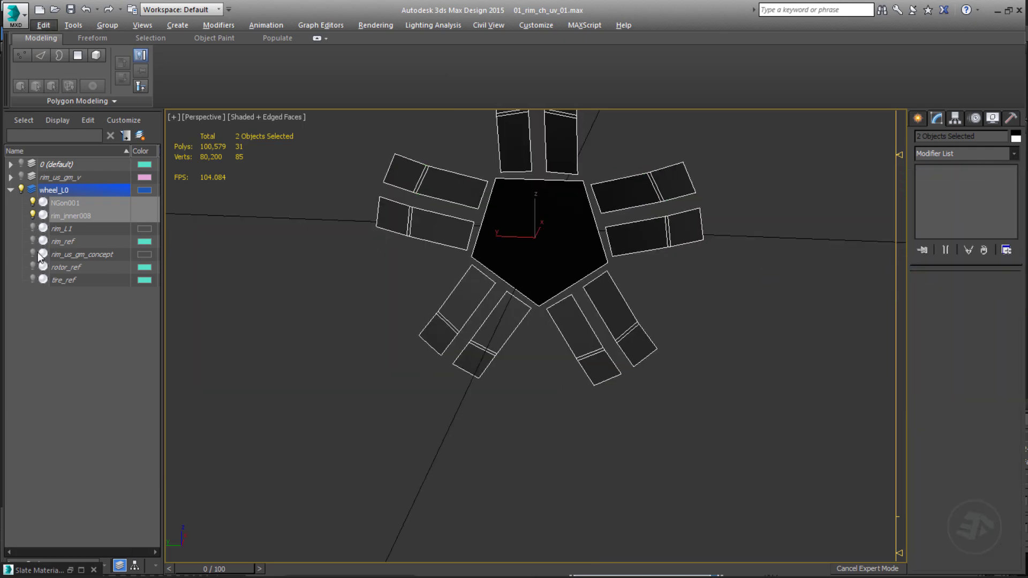
click(32, 254)
scroll(537, 262, up, 5)
alt+middle_drag(537, 262, 530, 241)
click(518, 210)
key(l)
middle_drag(552, 305, 545, 290)
scroll(538, 274, up, 10)
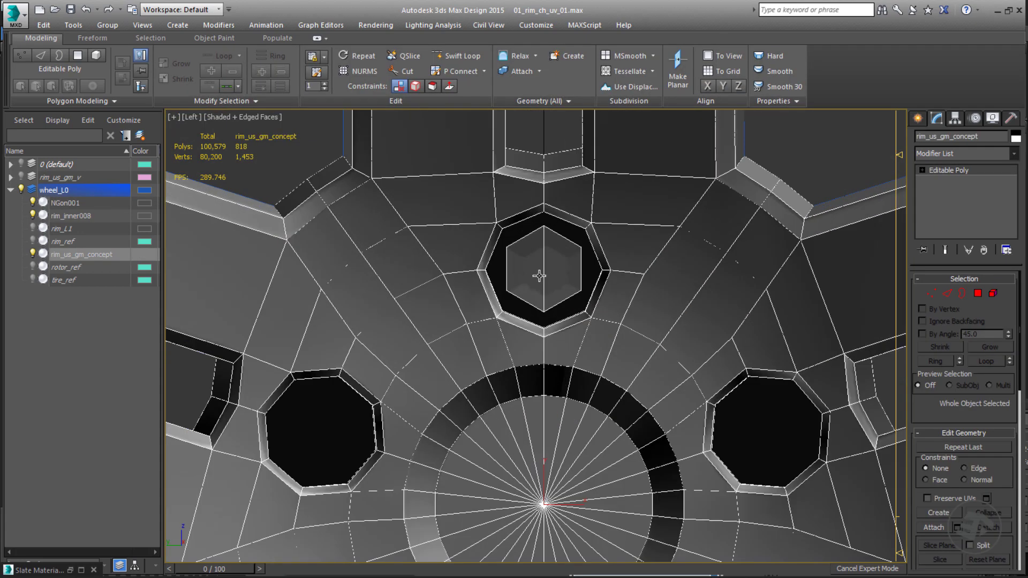
In wireframe, detach the hexagonal bolt element in the upper lug hole as a separate object named bolts
key(F4)
key(F3)
scroll(539, 276, up, 3)
key(4)
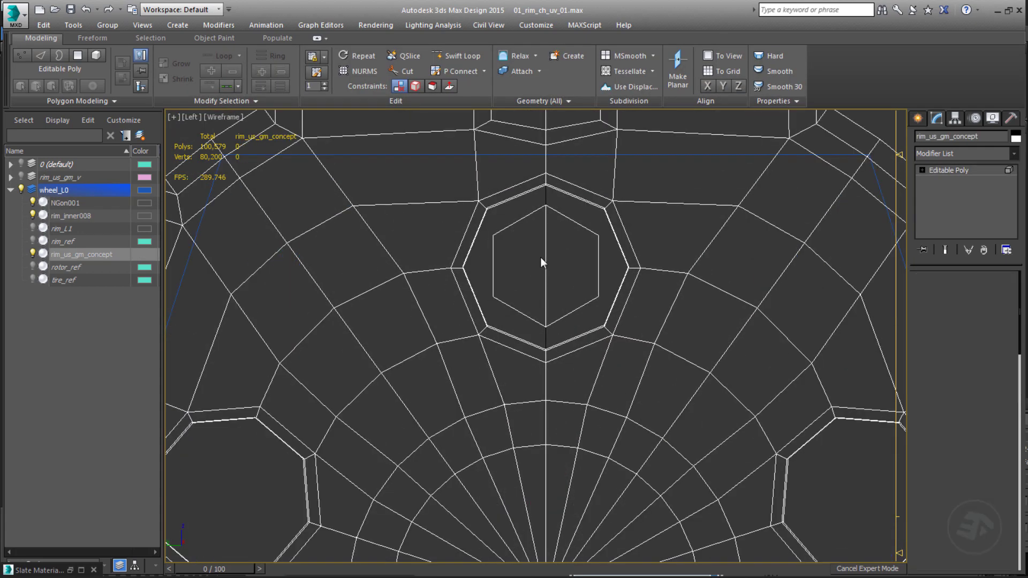
click(536, 258)
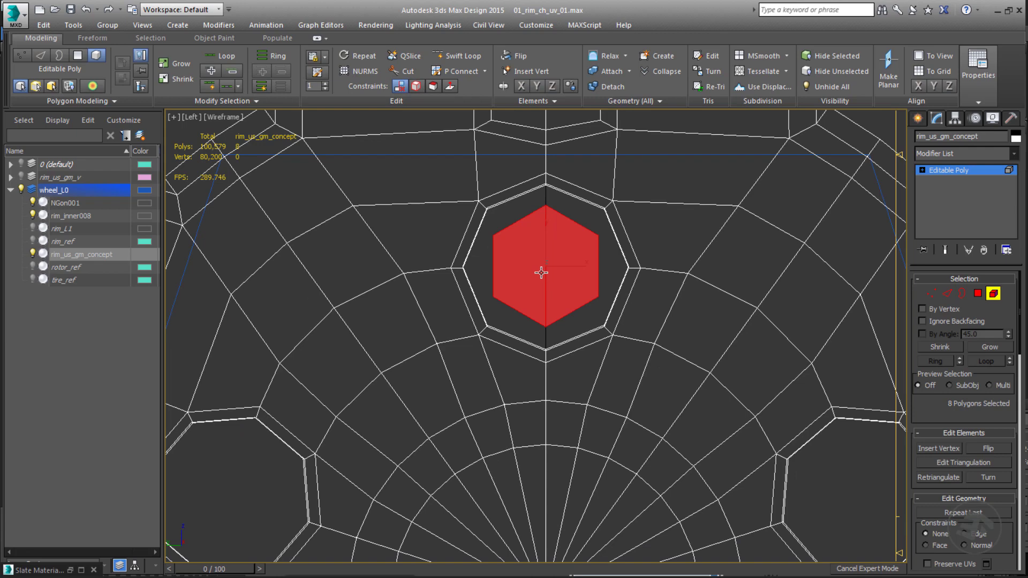
drag(548, 274, 506, 202)
scroll(574, 327, down, 5)
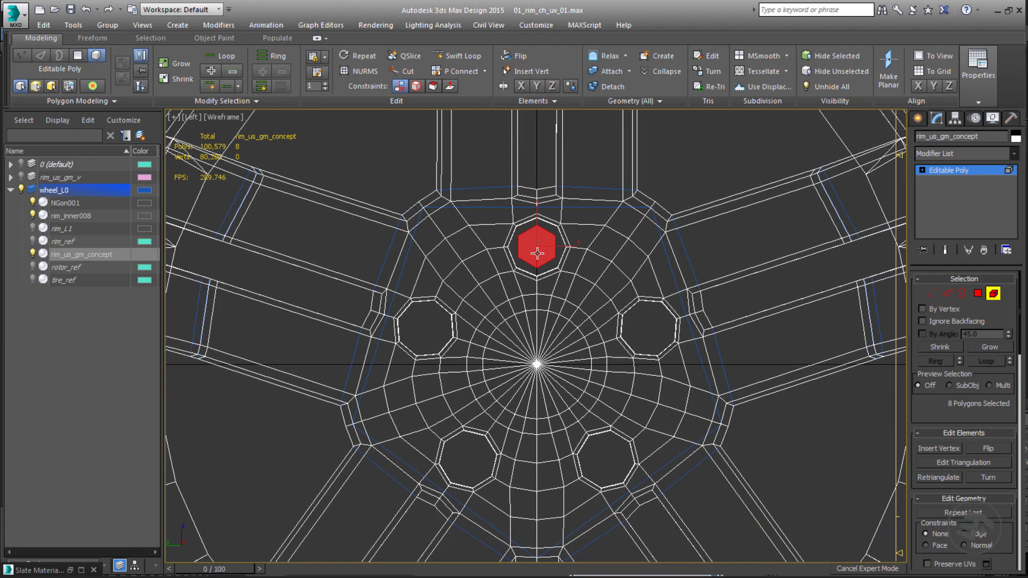
key(alt+d)
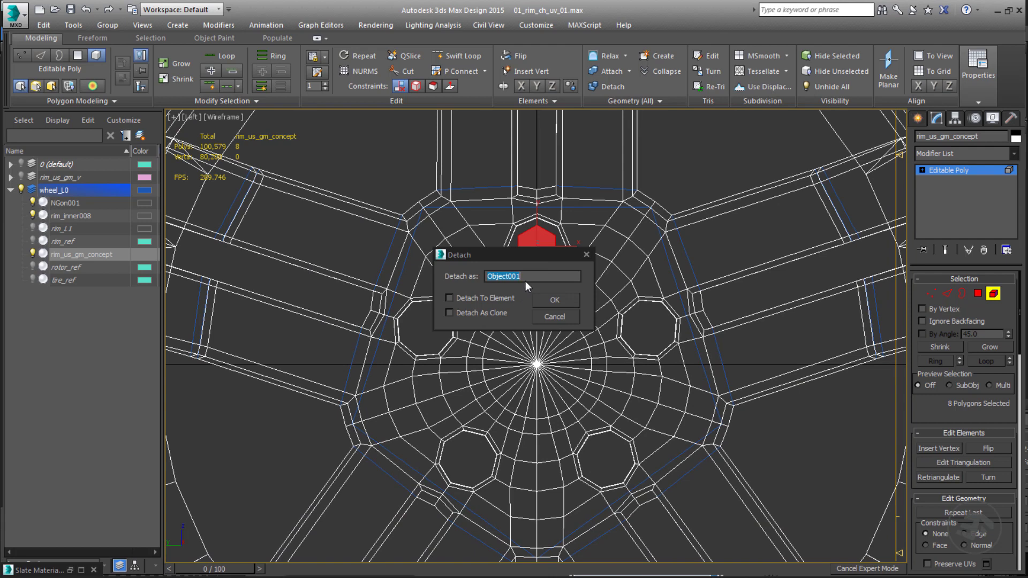
text(bolts)
click(555, 299)
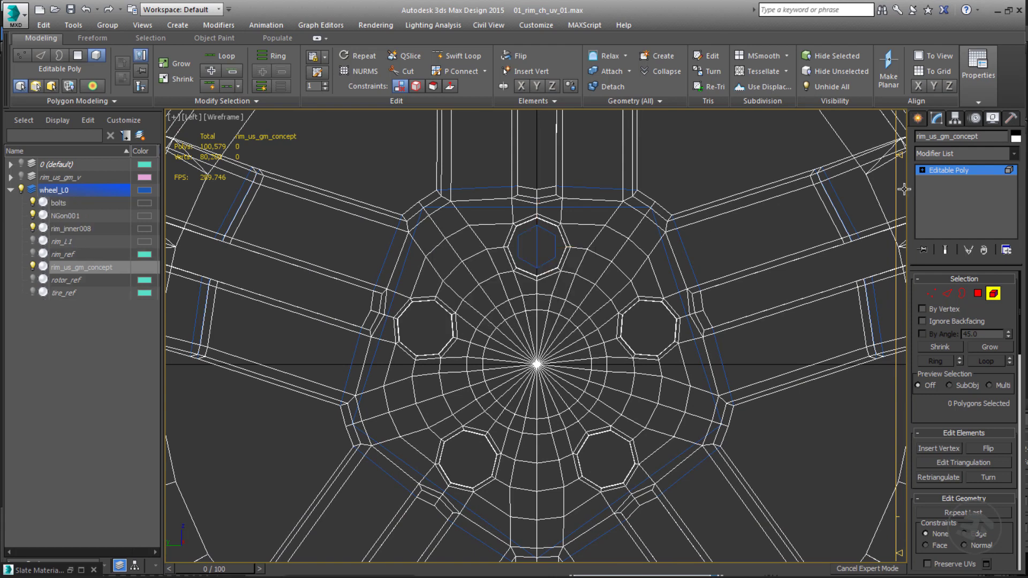
key(4)
Select the detached bolt for rotation and set the angle snap to 72 degrees
click(531, 246)
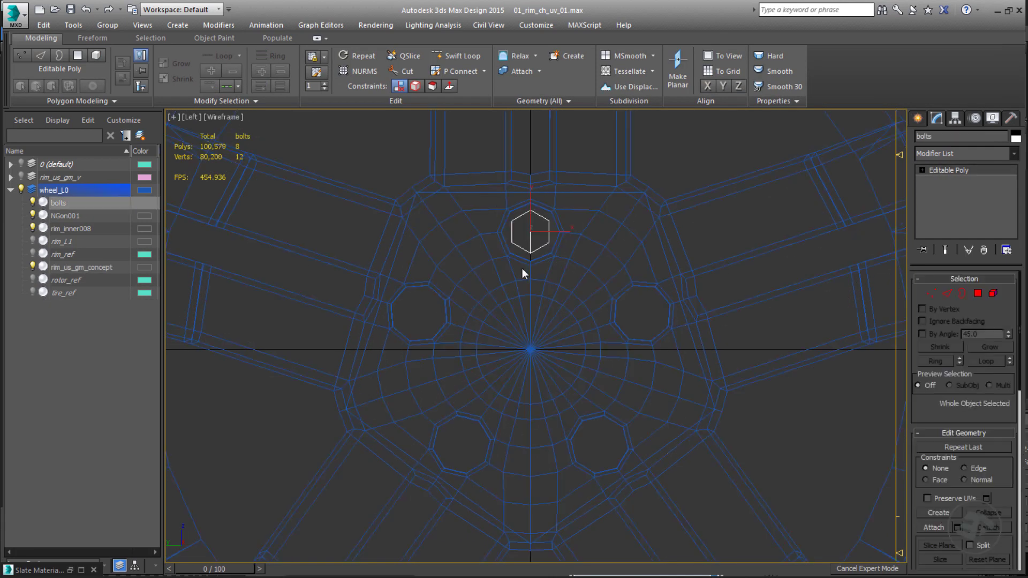
key(e)
drag(544, 326, 555, 338)
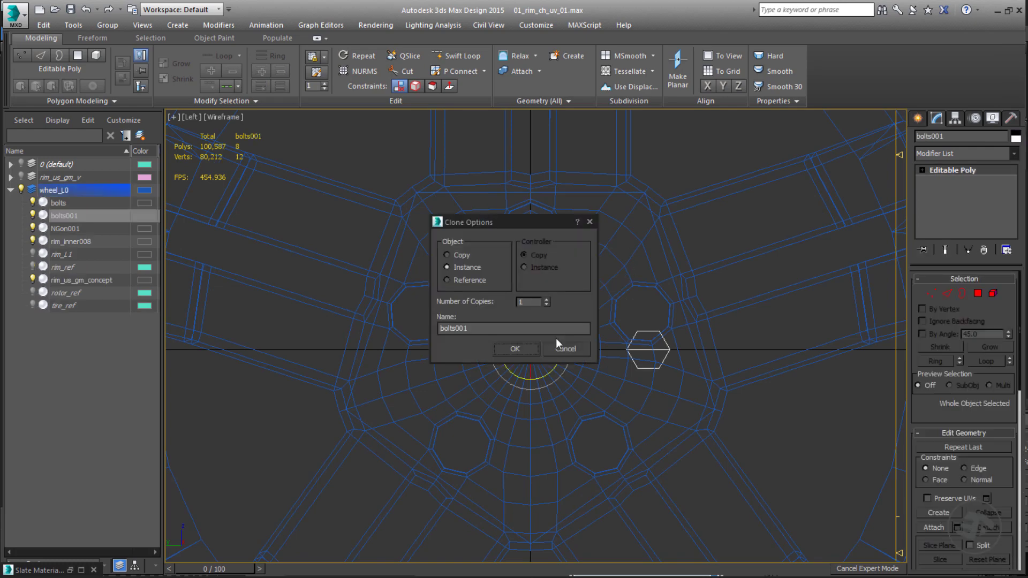
click(557, 344)
key(alt+6)
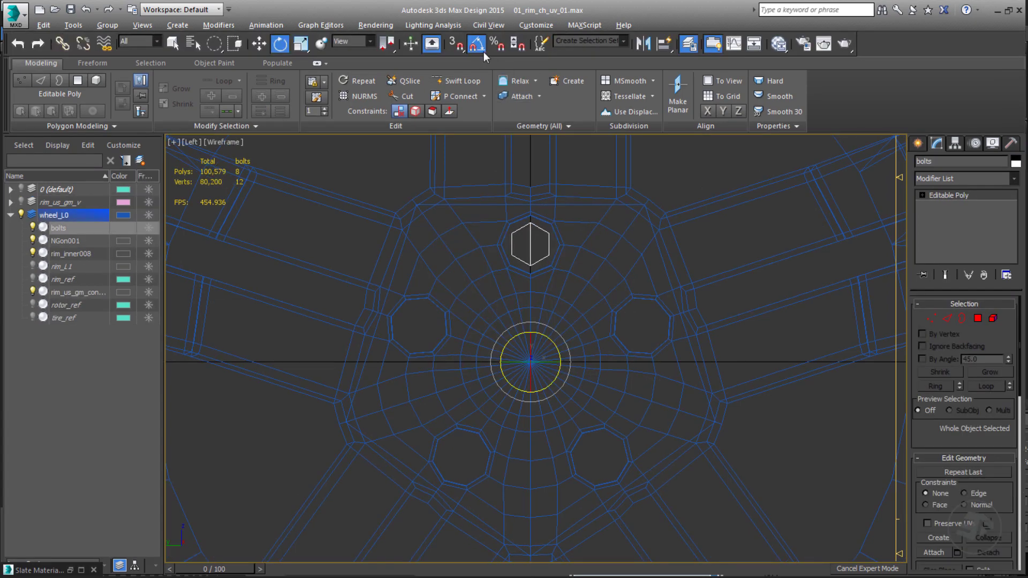
right_click(477, 45)
text(72)
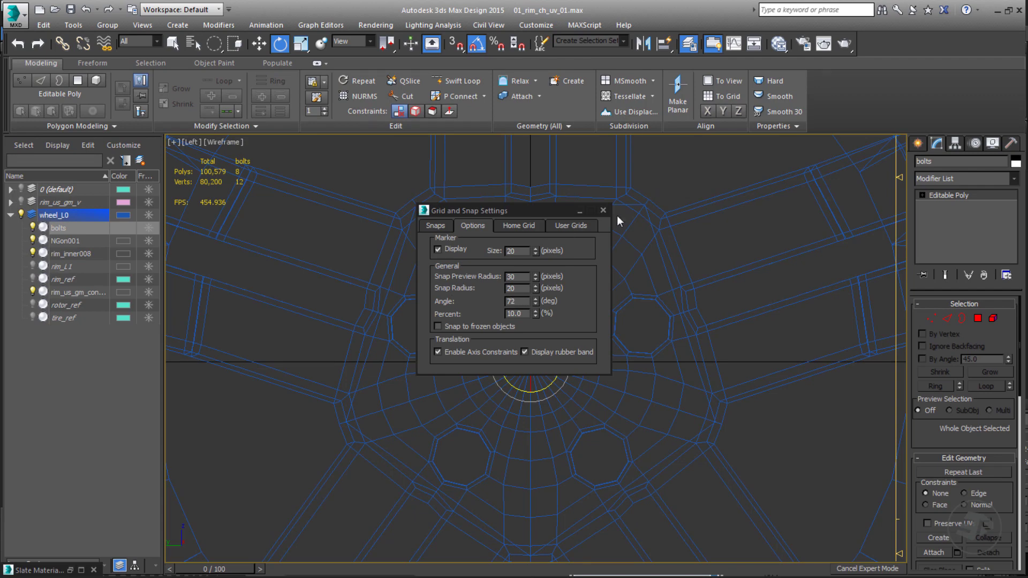
click(602, 210)
Clone the bolt four times around the hub in 72-degree rotations and attach all five bolts into one object
shift+drag(550, 342, 556, 347)
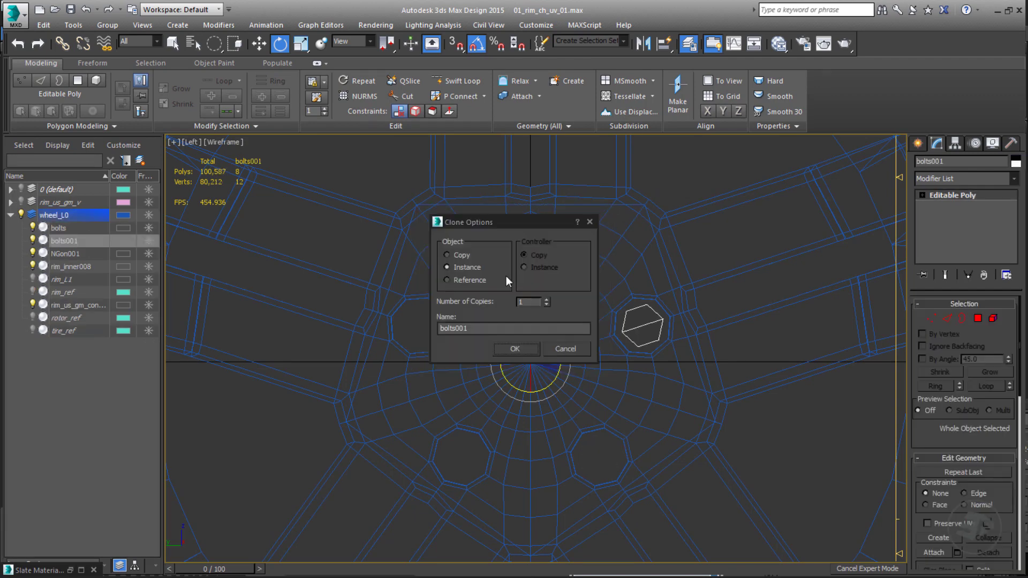
click(515, 348)
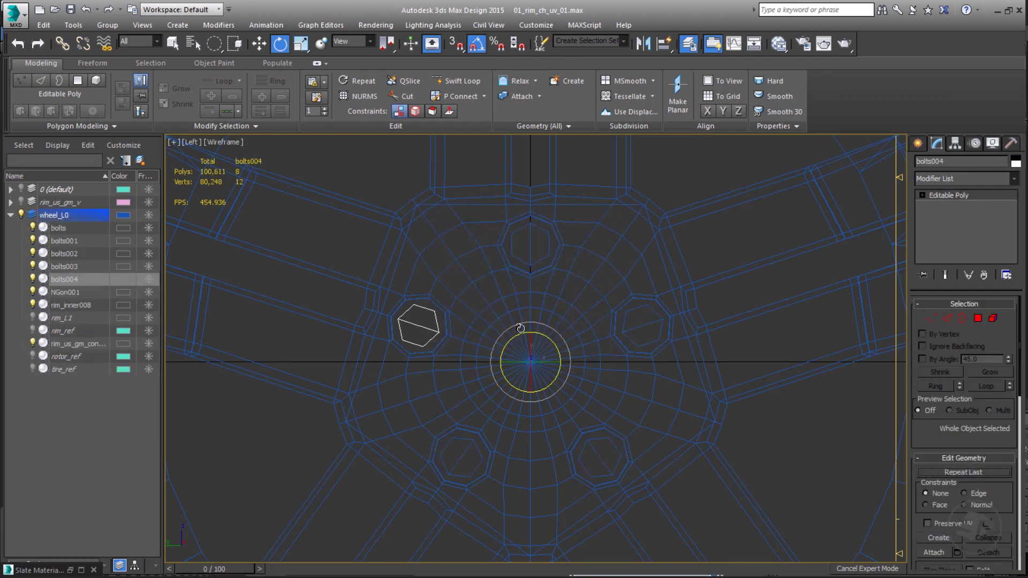
click(523, 97)
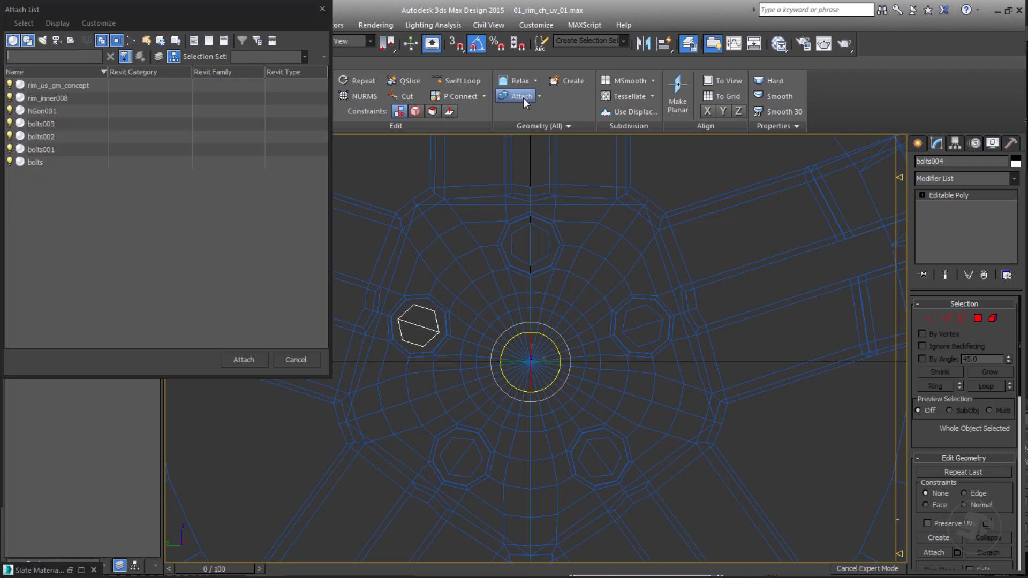
click(47, 123)
shift+click(38, 162)
click(243, 360)
Render the Left view to check the rim with its five bolts and dark inner pieces
scroll(560, 298, down, 3)
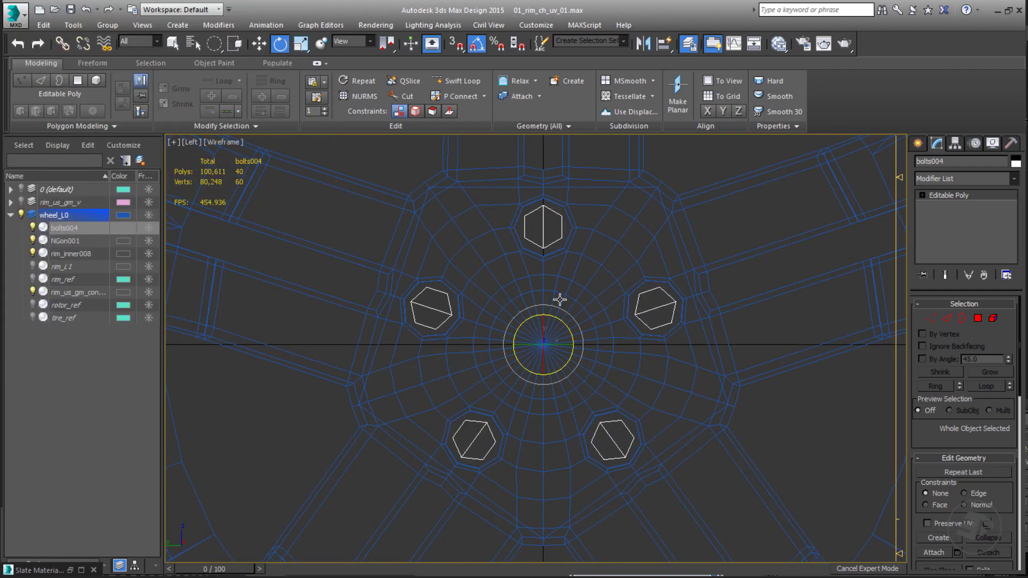
key(shift+q)
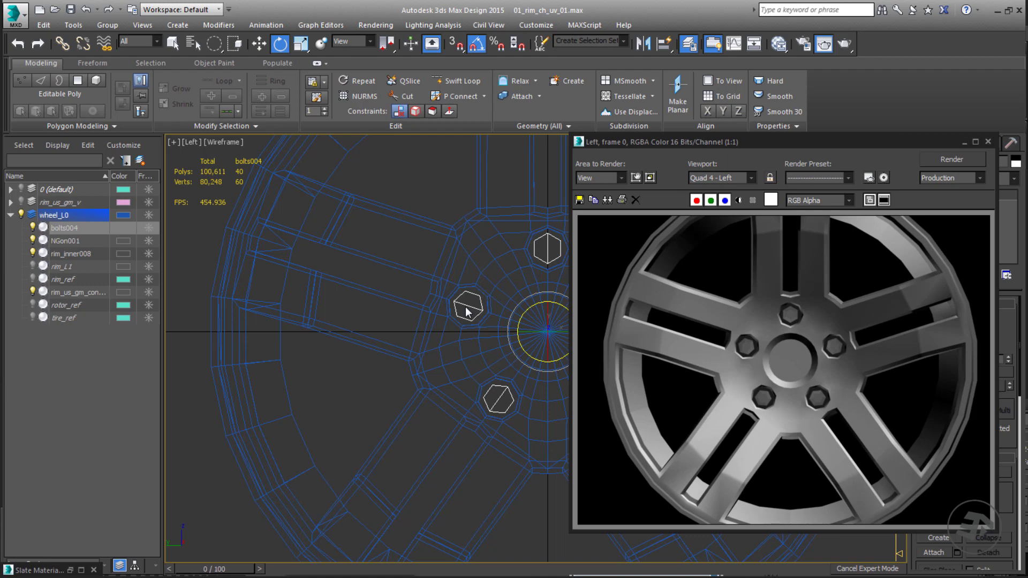
middle_drag(467, 312, 368, 315)
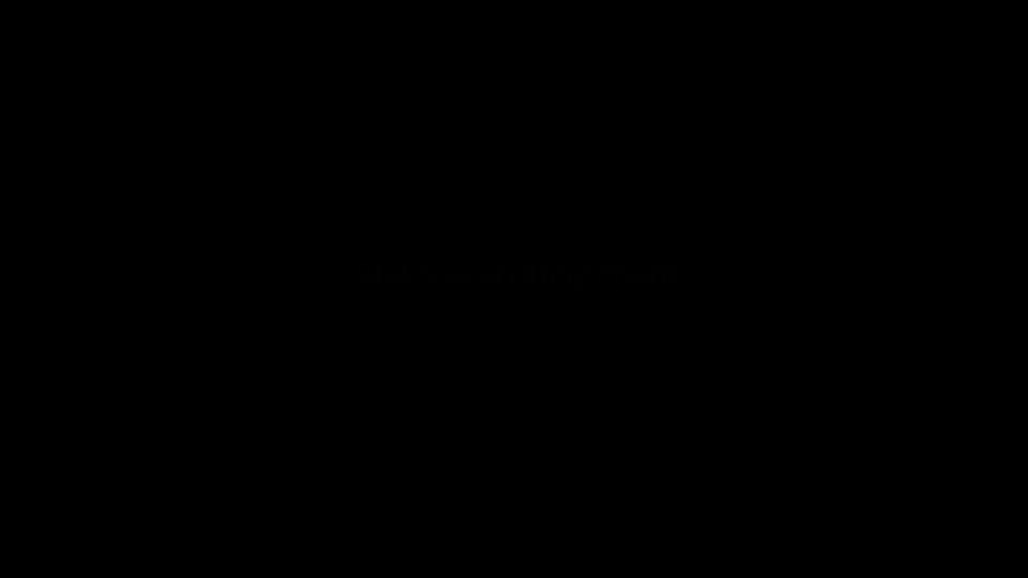